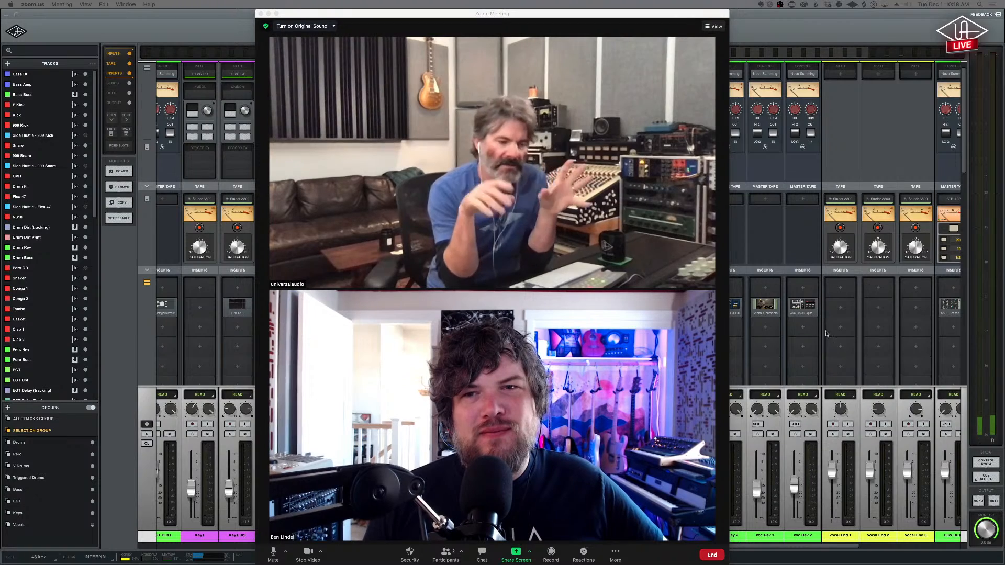
{"action": "scroll", "coordinate": [827, 341], "scroll_direction": "right", "scroll_amount": 10}
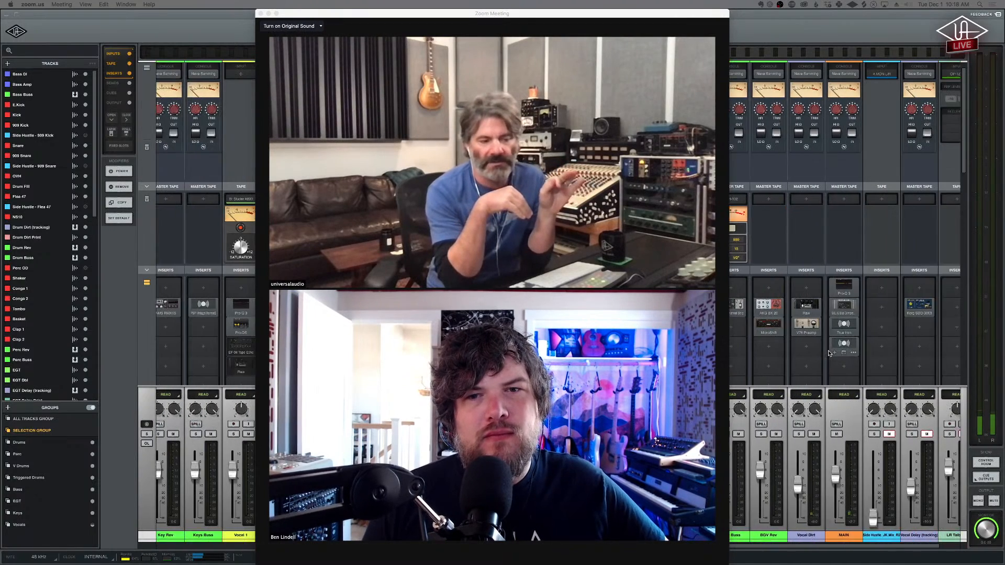
{"action": "scroll", "coordinate": [828, 353], "scroll_direction": "right", "scroll_amount": 2}
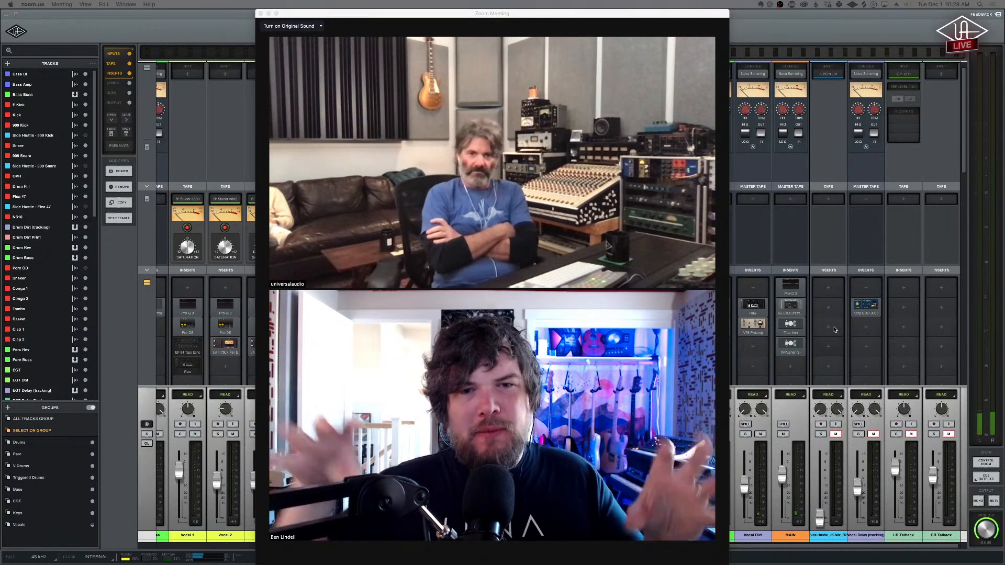
- Share the screen in the Zoom meeting and move the floating participant videos lower, clear of the logo
{"action": "mouse_move", "coordinate": [664, 447]}
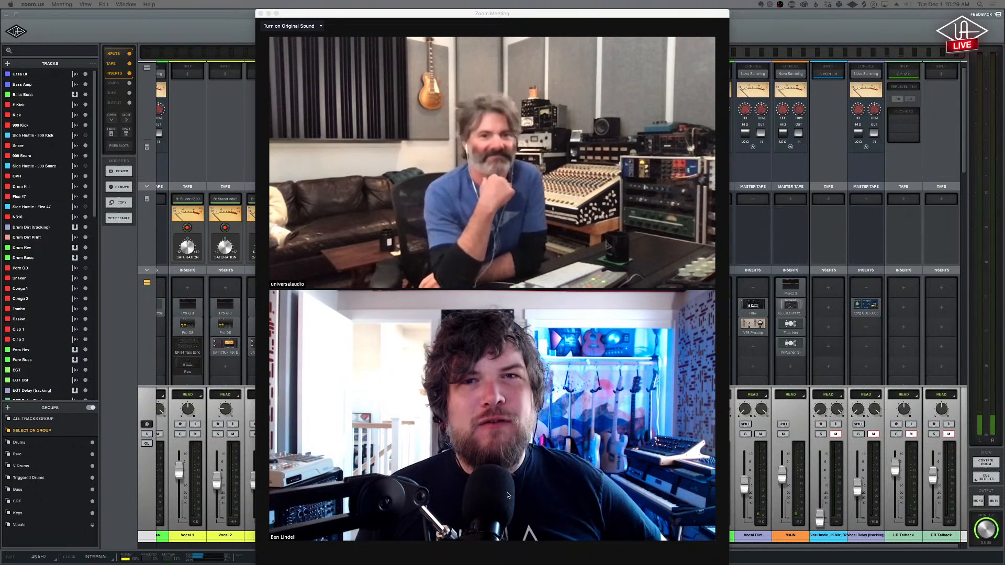
{"action": "mouse_move", "coordinate": [508, 434]}
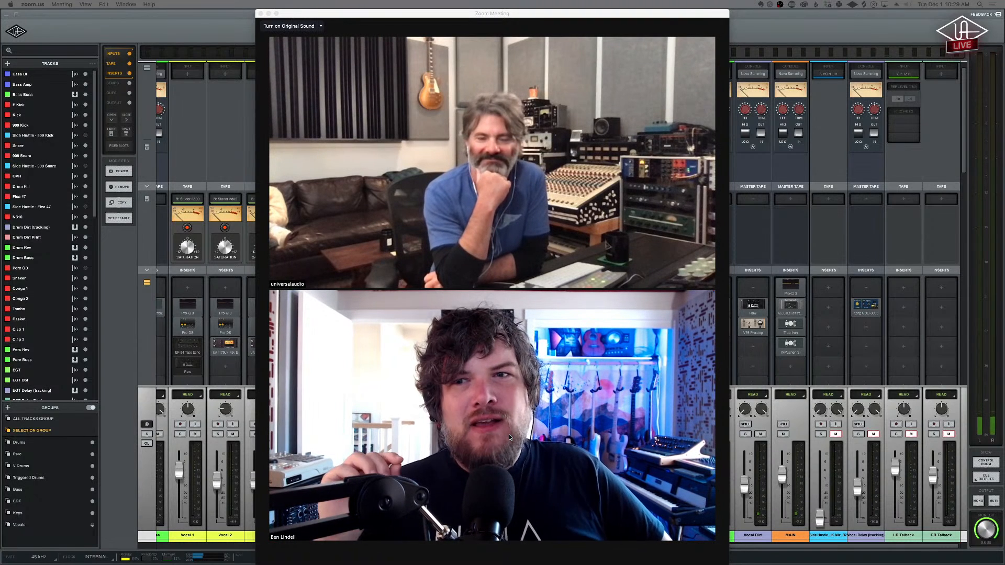
{"action": "mouse_move", "coordinate": [495, 558]}
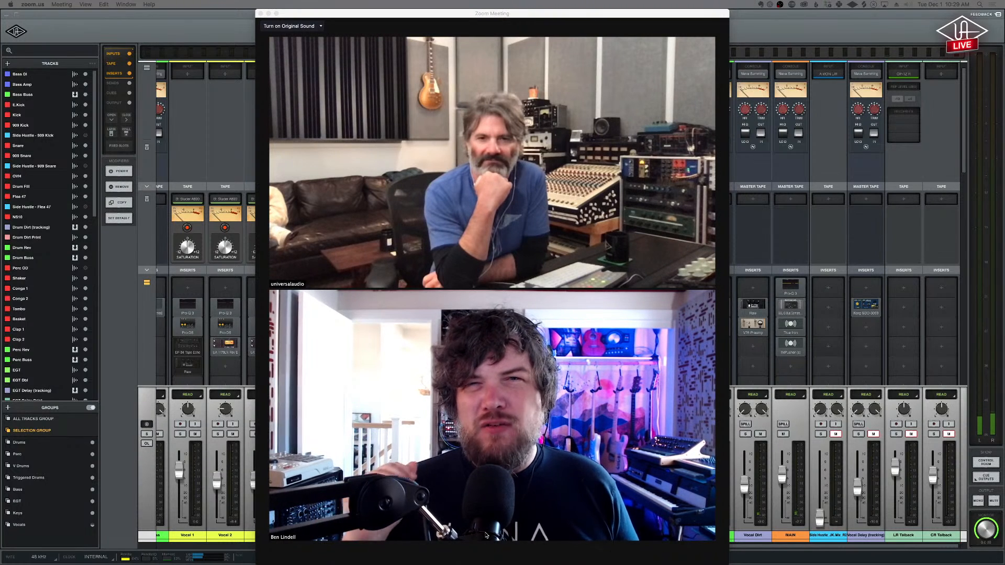
{"action": "mouse_move", "coordinate": [493, 537]}
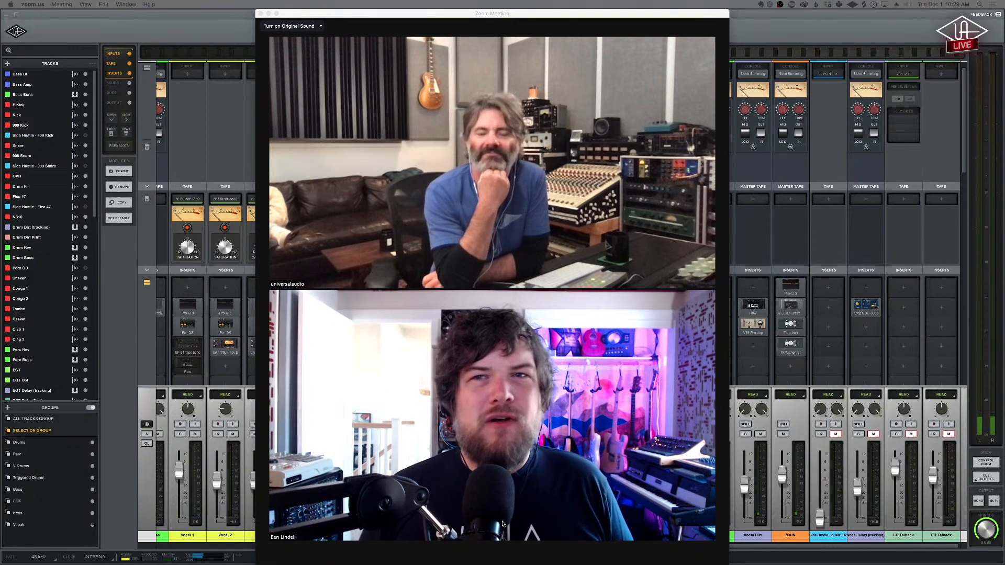
{"action": "left_click", "coordinate": [515, 554]}
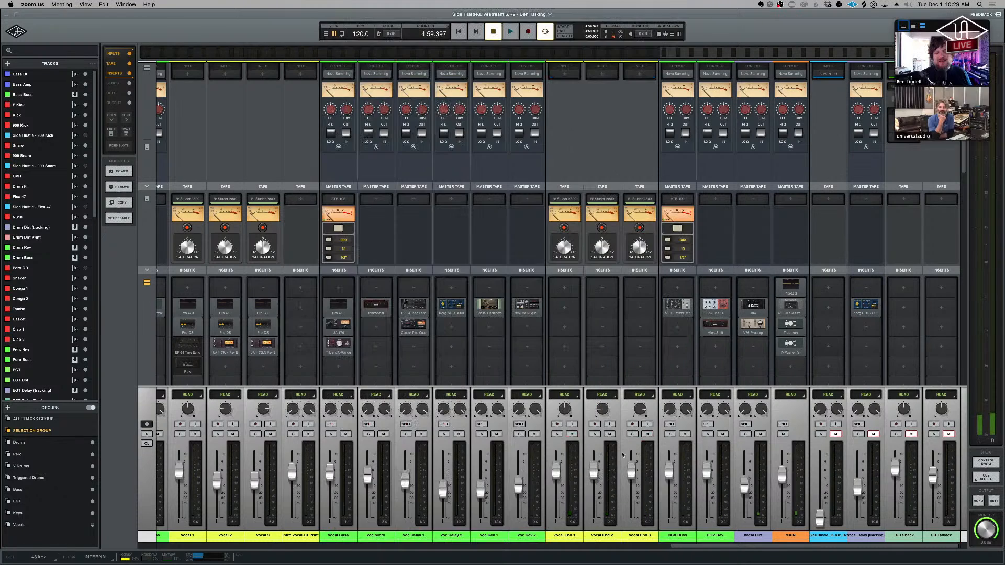
{"action": "left_click_drag", "start_coordinate": [952, 31], "coordinate": [936, 154]}
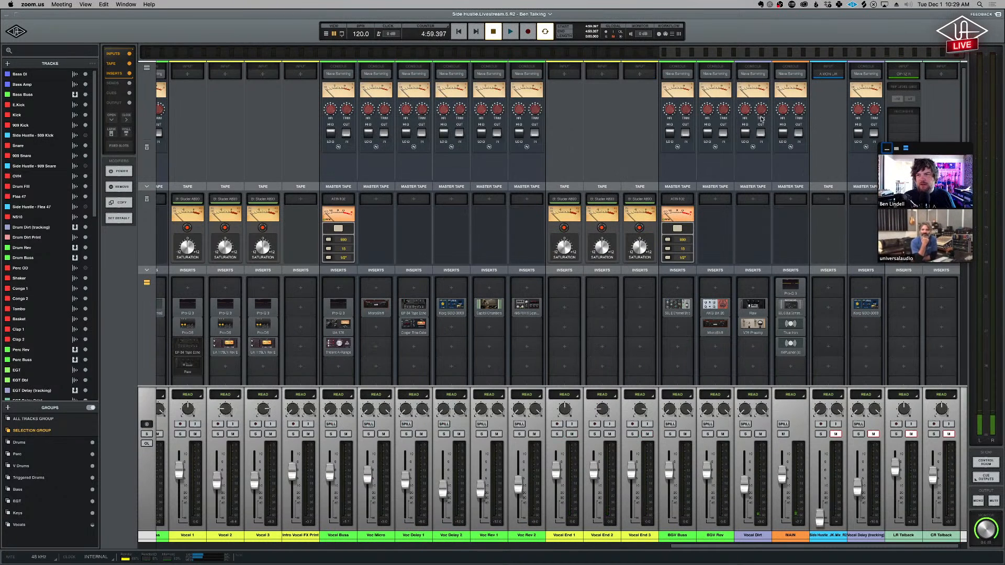
- Switch to the LUNA timeline view and play the song from the start of the In marker
{"action": "left_click", "coordinate": [740, 24]}
{"action": "key", "text": "super+equal"}
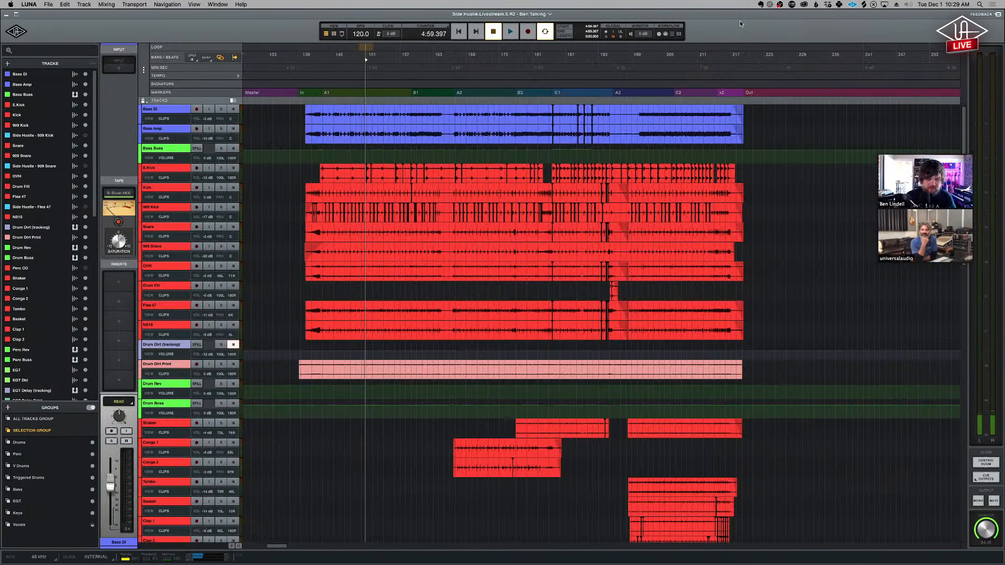
{"action": "left_click", "coordinate": [301, 94]}
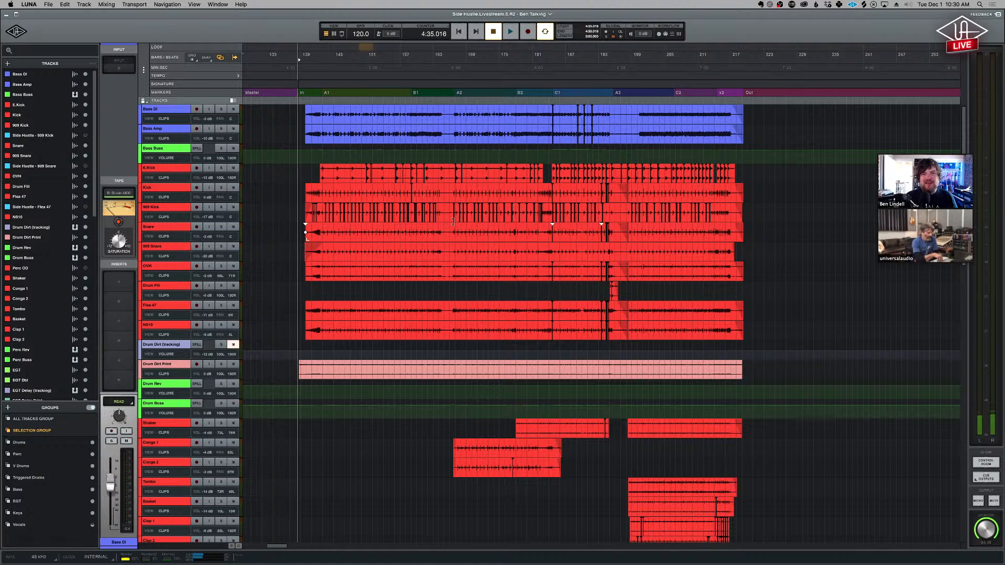
{"action": "key", "text": "space"}
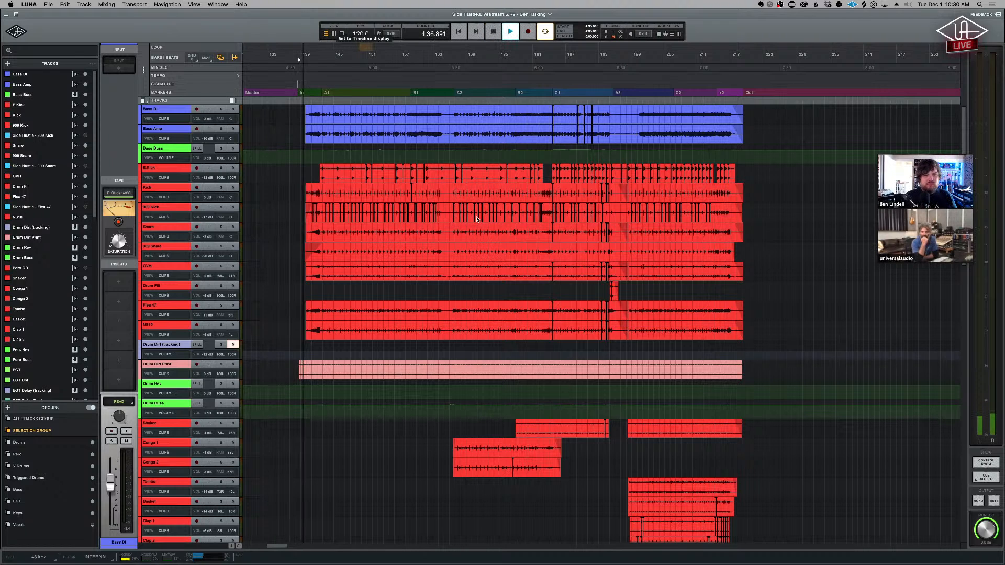
- Return to the mixer and inspect the SSL G bus compressor on the MAIN channel, then close its window
{"action": "key", "text": "super+equal"}
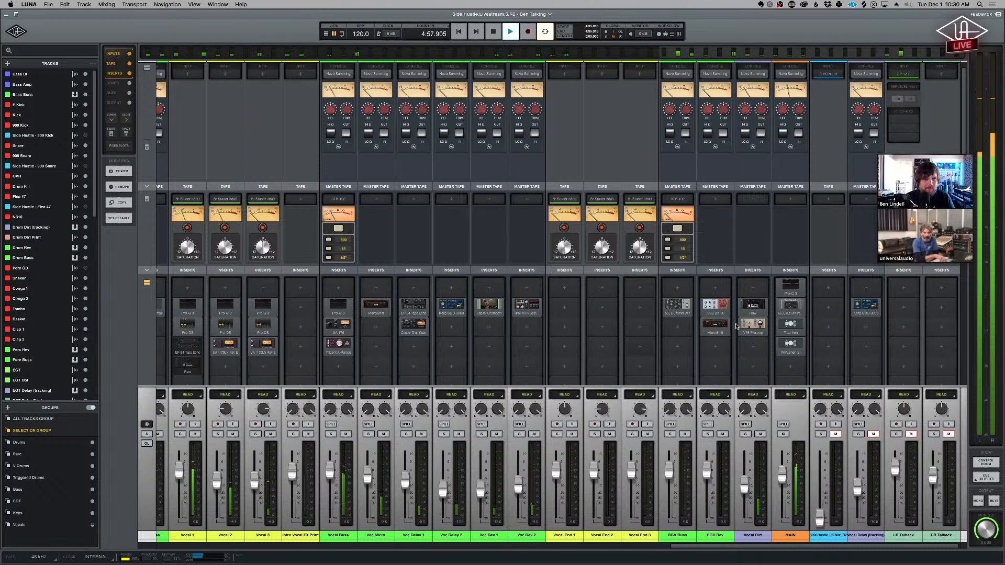
{"action": "scroll", "coordinate": [793, 303], "scroll_direction": "down", "scroll_amount": 1}
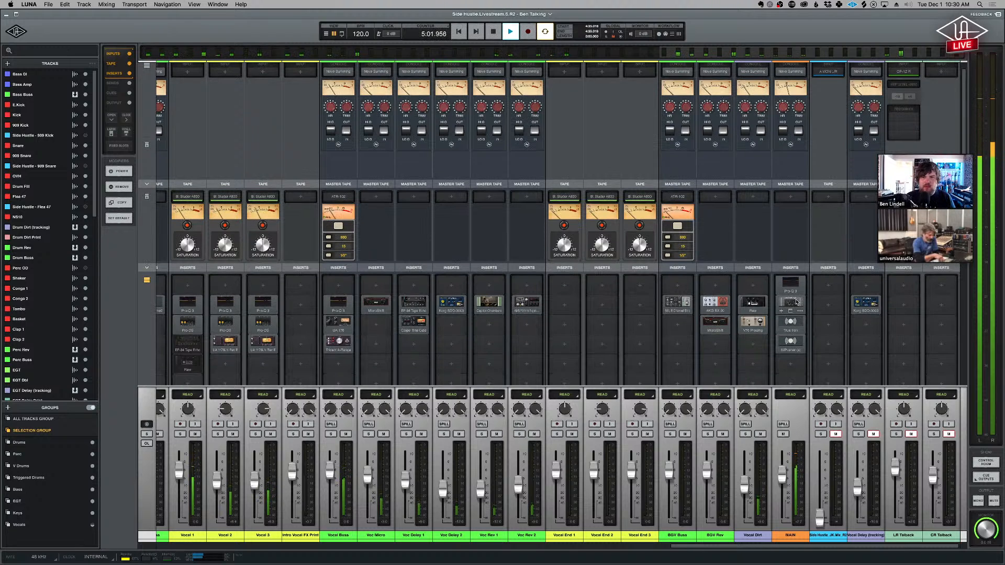
{"action": "left_click", "coordinate": [796, 302]}
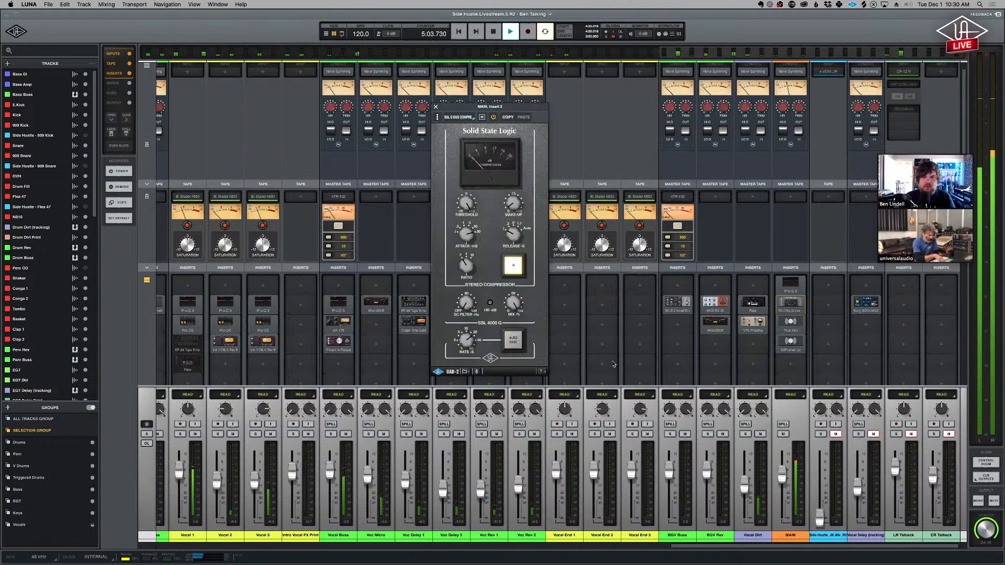
{"action": "scroll", "coordinate": [614, 363], "scroll_direction": "down", "scroll_amount": 1}
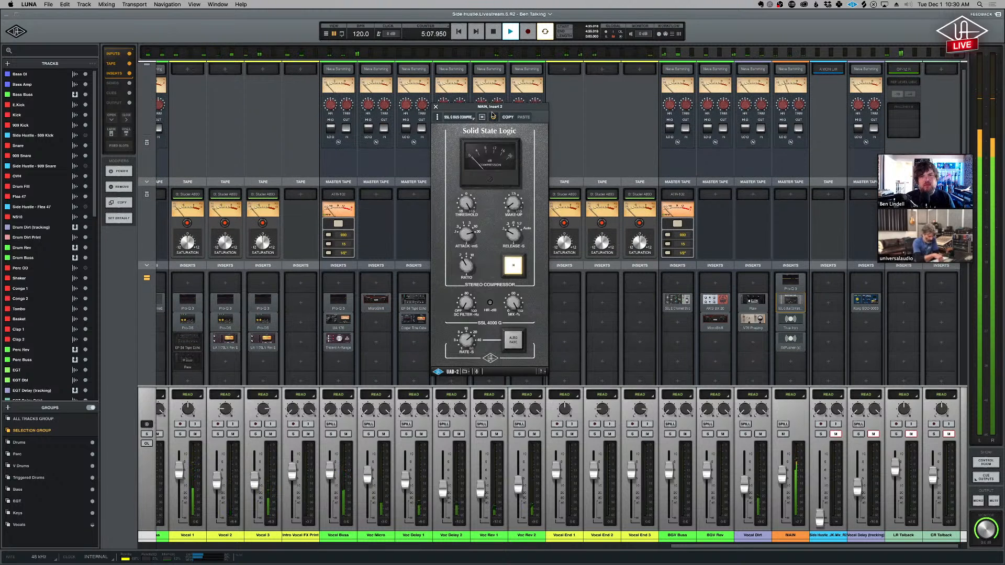
{"action": "left_click", "coordinate": [437, 108]}
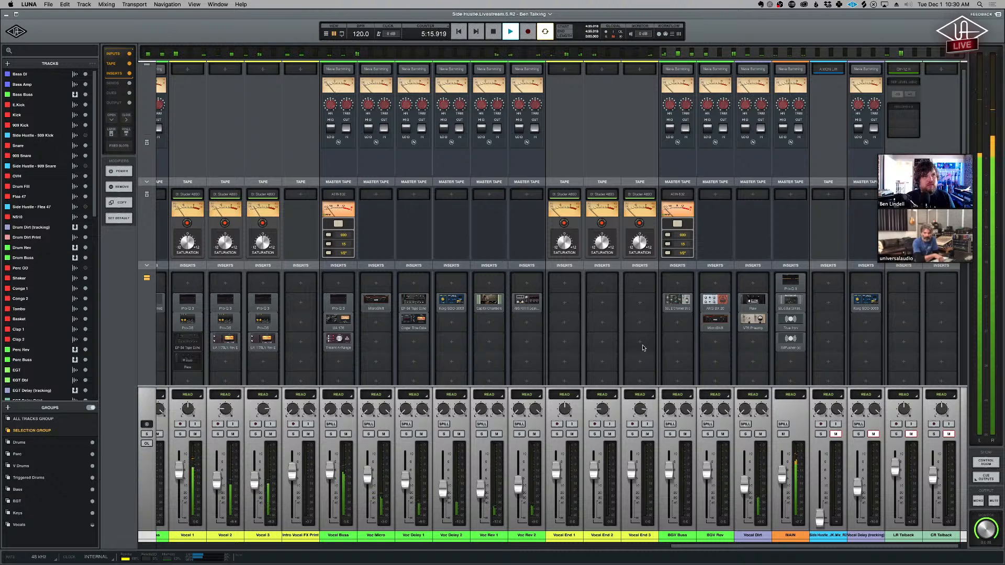
- Examine the mixer's sends, cues and outputs, expanding the cue section and its individual cue controls and collapsing it again
{"action": "scroll", "coordinate": [644, 348], "scroll_direction": "down", "scroll_amount": 1}
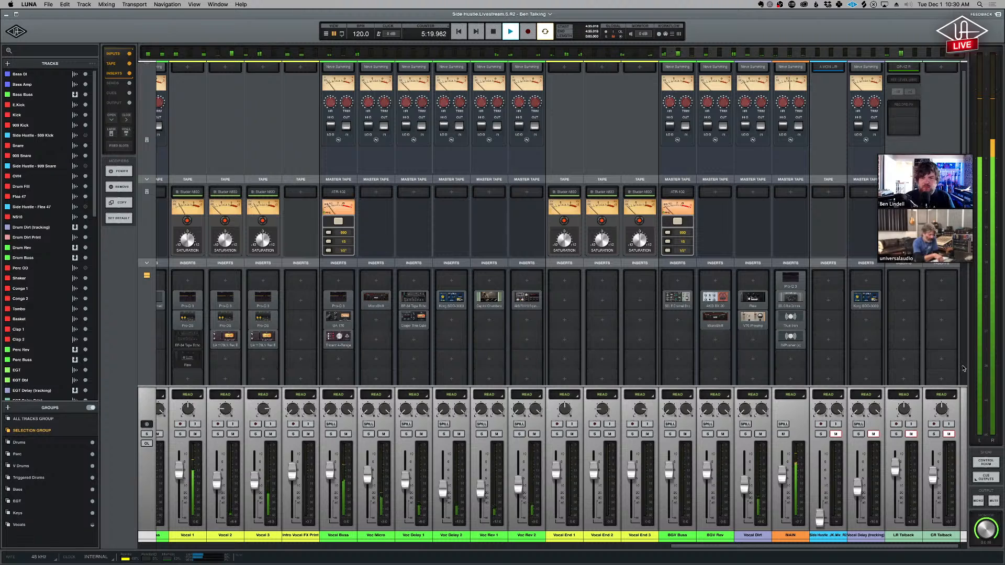
{"action": "scroll", "coordinate": [964, 369], "scroll_direction": "down", "scroll_amount": 10}
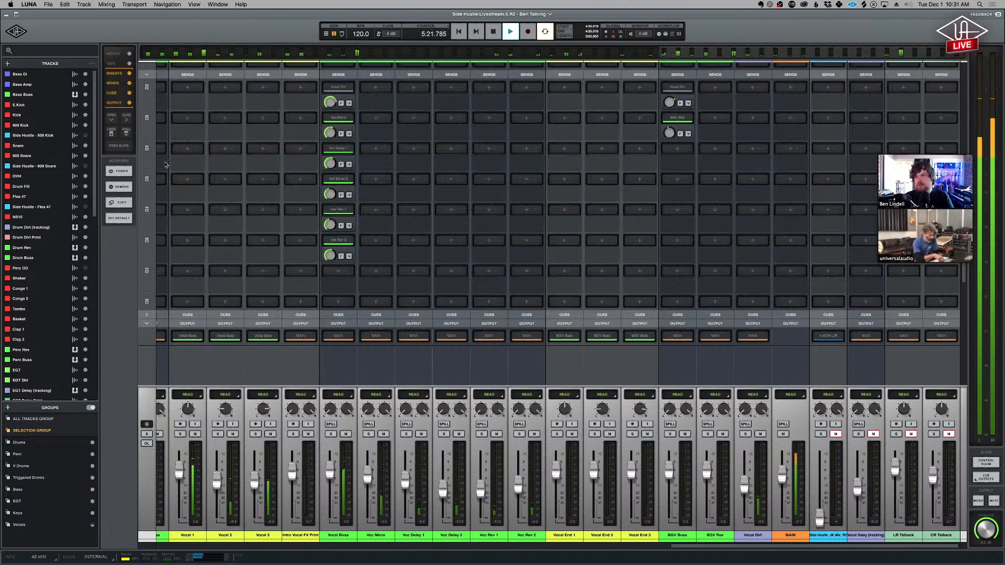
{"action": "left_click", "coordinate": [801, 319]}
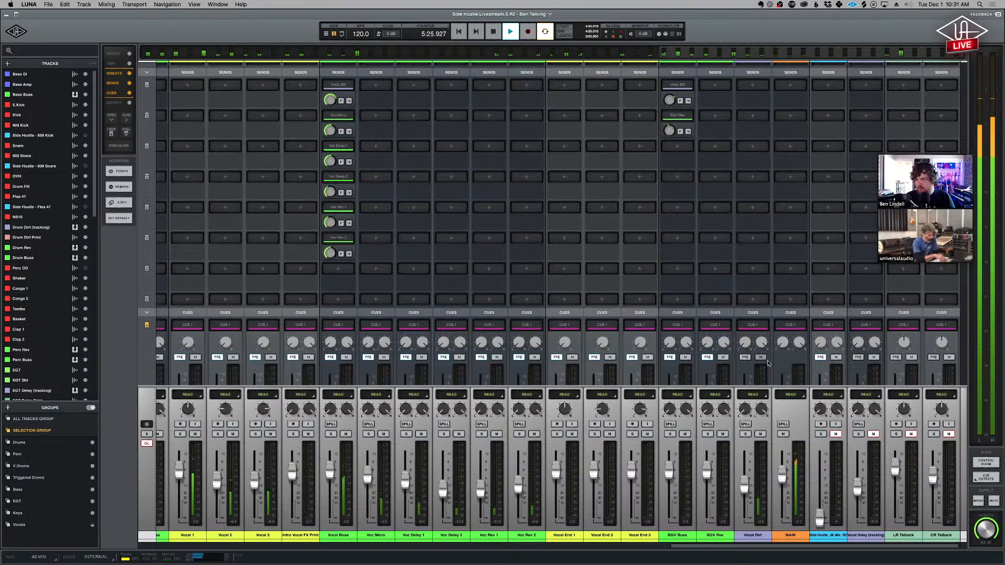
{"action": "left_click", "coordinate": [147, 325]}
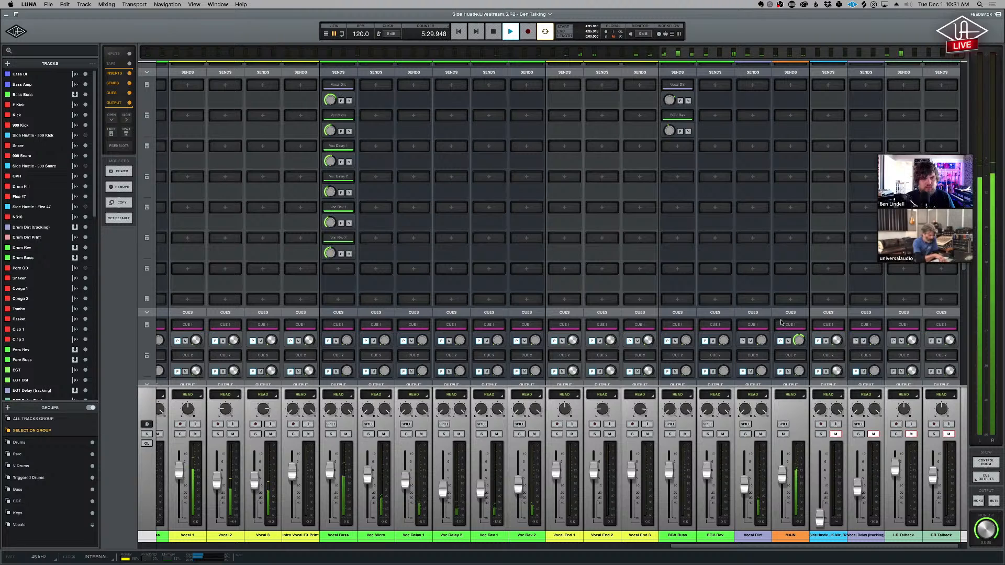
{"action": "scroll", "coordinate": [806, 335], "scroll_direction": "down", "scroll_amount": 1}
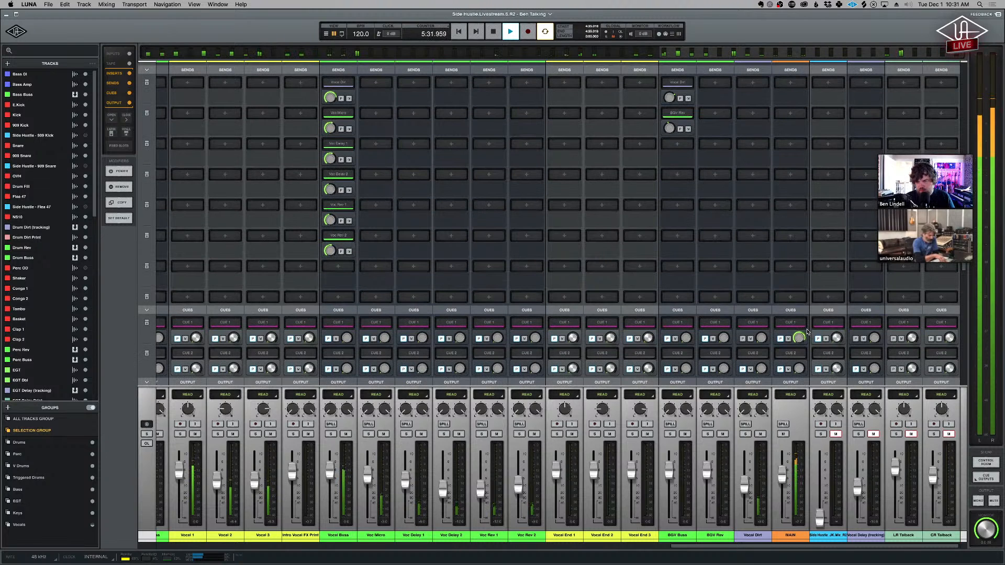
{"action": "left_click", "coordinate": [147, 311]}
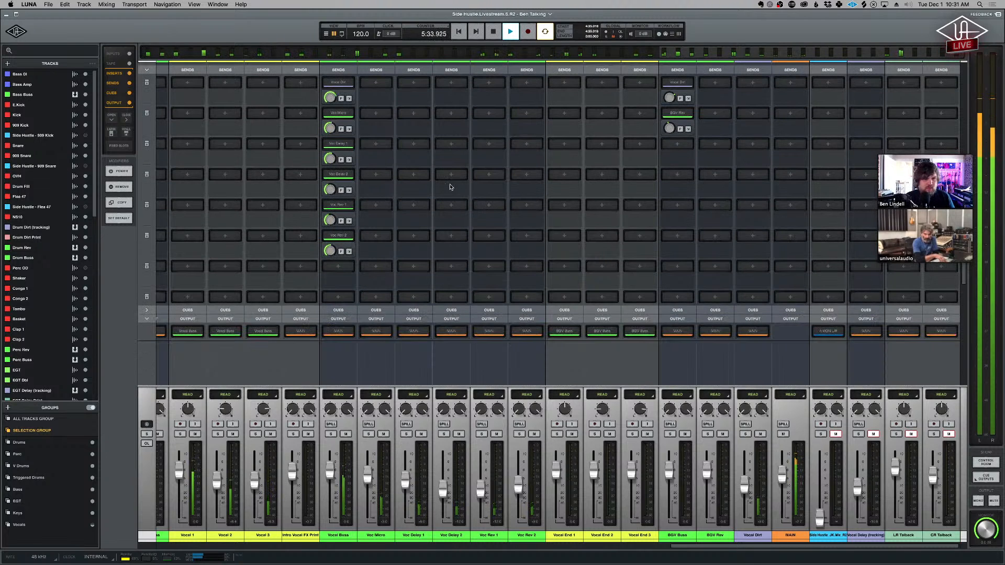
{"action": "scroll", "coordinate": [446, 207], "scroll_direction": "up", "scroll_amount": 1}
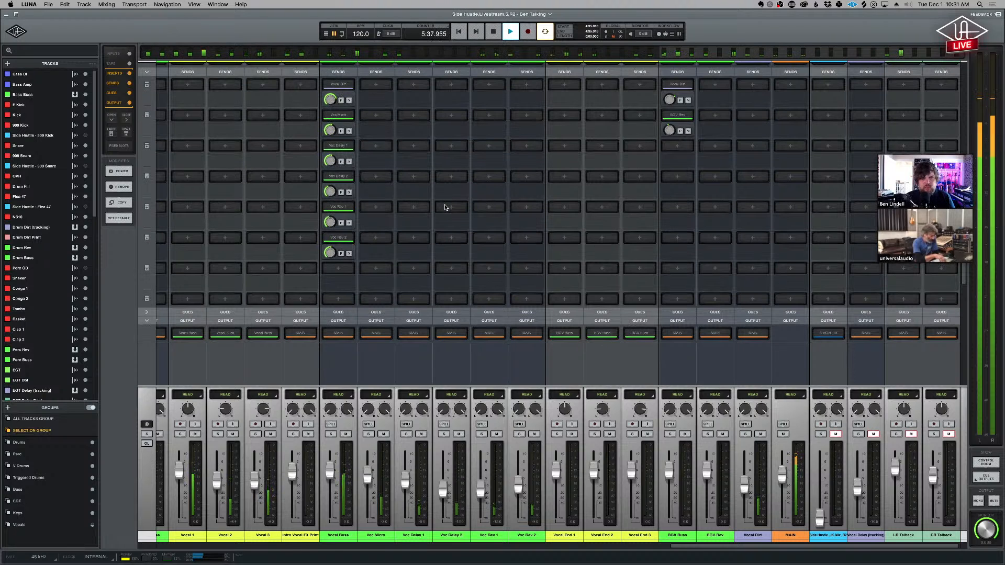
{"action": "scroll", "coordinate": [444, 204], "scroll_direction": "up", "scroll_amount": 10}
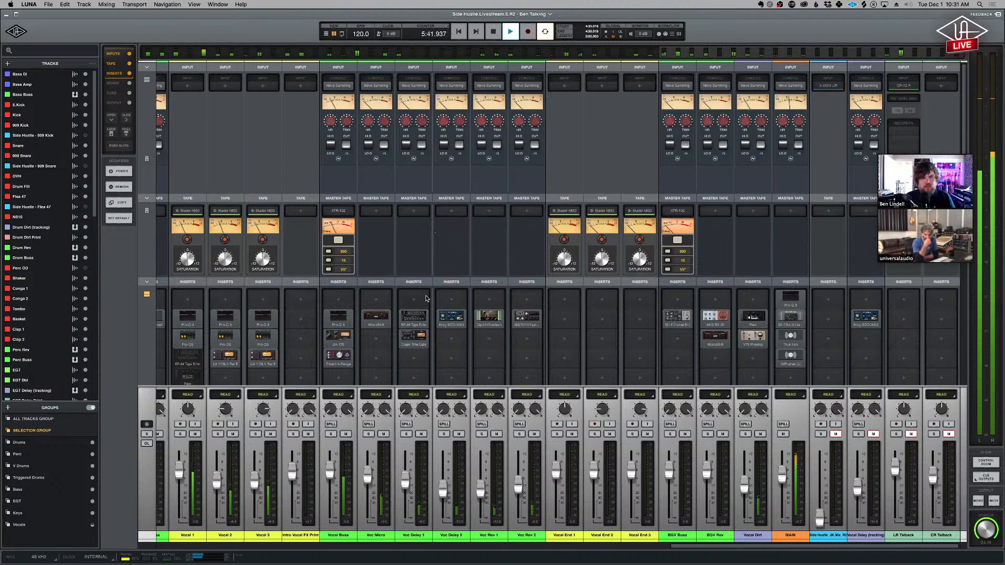
- Go to the first mixer channels and inspect the Distressor on Drum Buss and the Ocean Way Studios plug-in on Drum Rev
{"action": "left_click", "coordinate": [149, 55]}
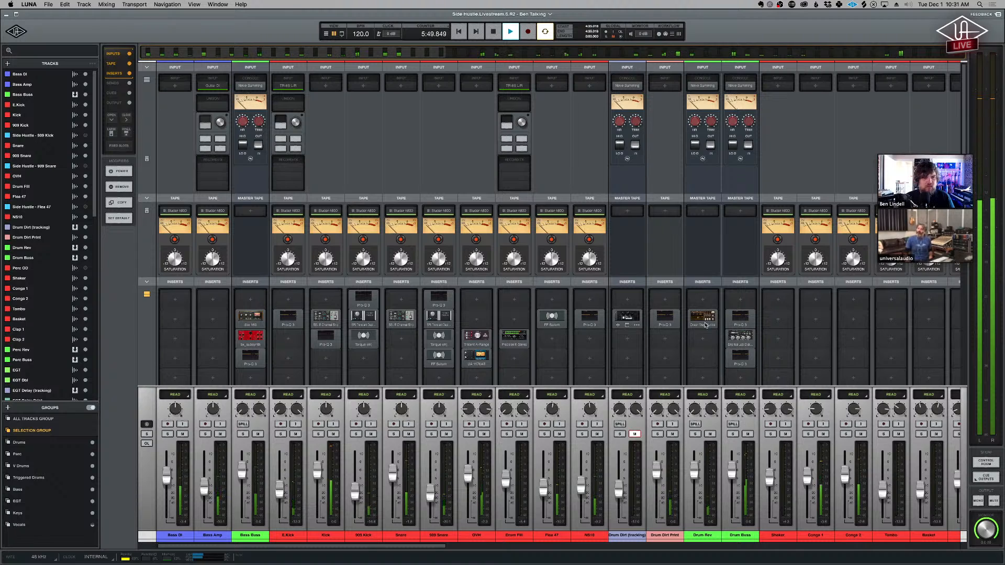
{"action": "left_click", "coordinate": [741, 337]}
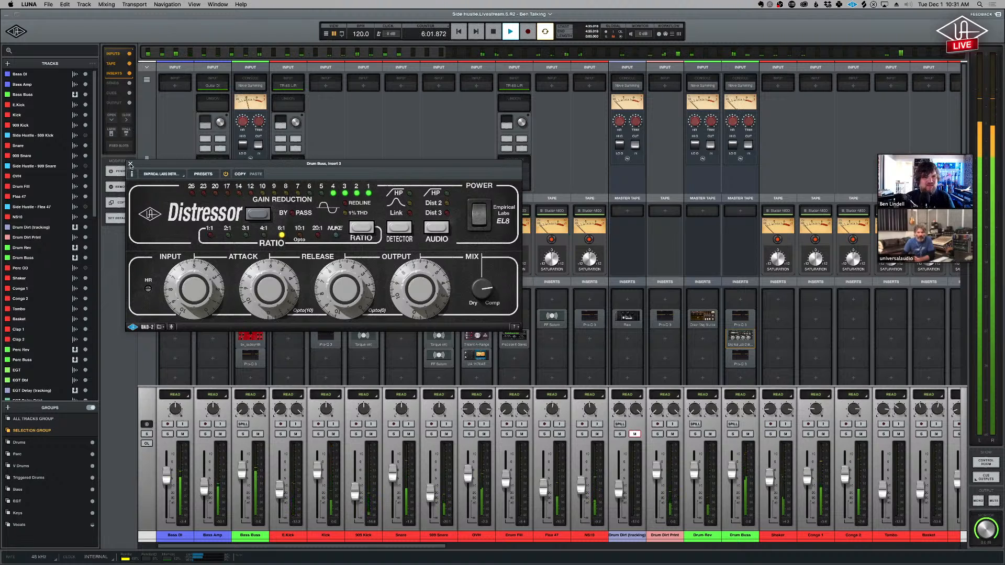
{"action": "left_click", "coordinate": [131, 164]}
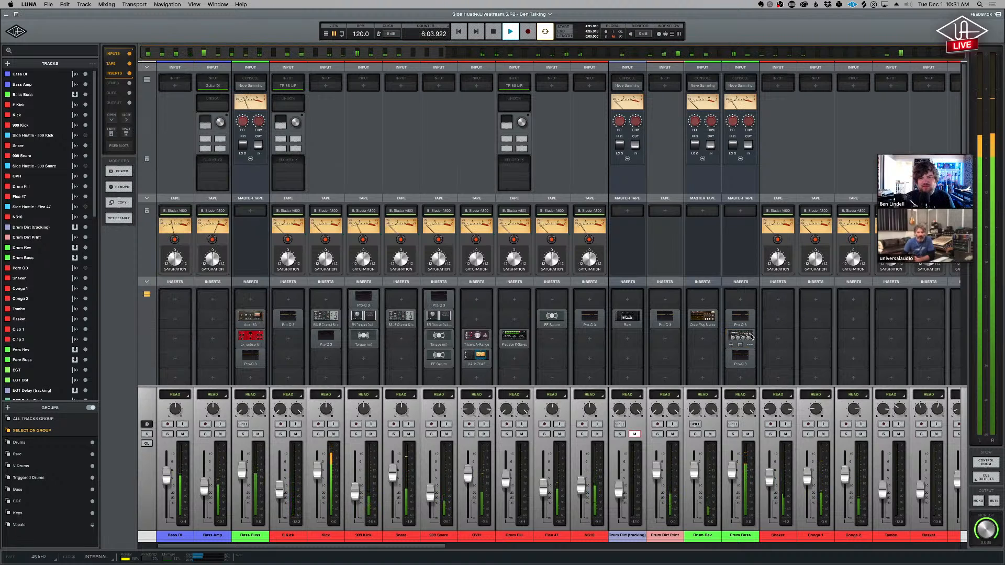
{"action": "left_click", "coordinate": [703, 316]}
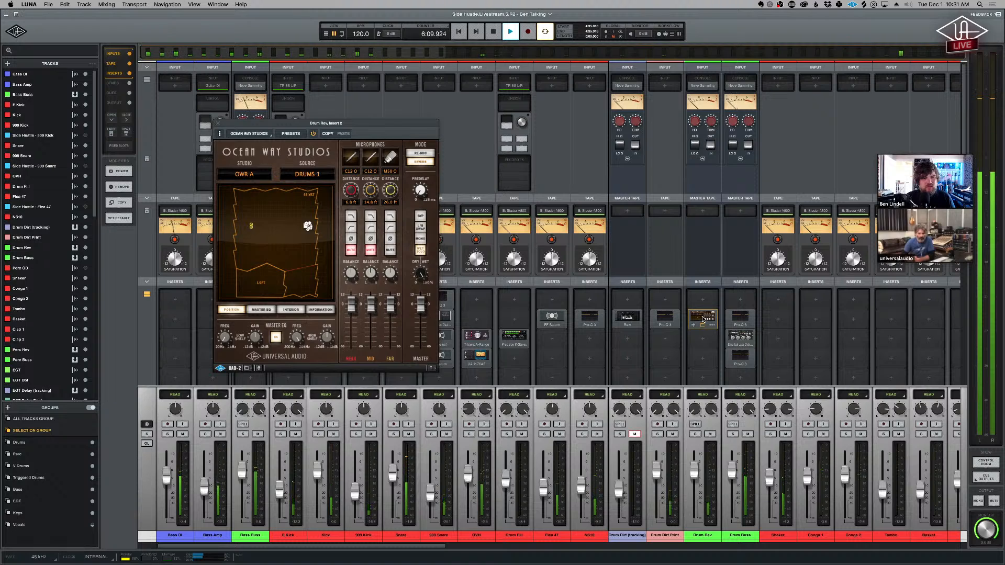
{"action": "left_click", "coordinate": [703, 319]}
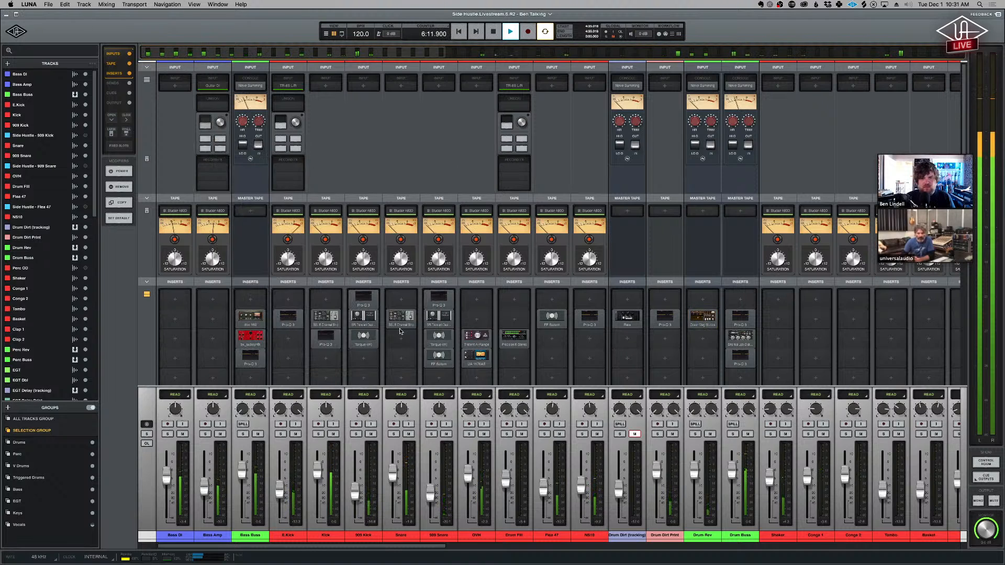
- Inspect the dbx 160 compressor and the bx_subsynth plug-in on the Bass Buss channel, closing the plug-in window at the end
{"action": "left_click", "coordinate": [245, 317]}
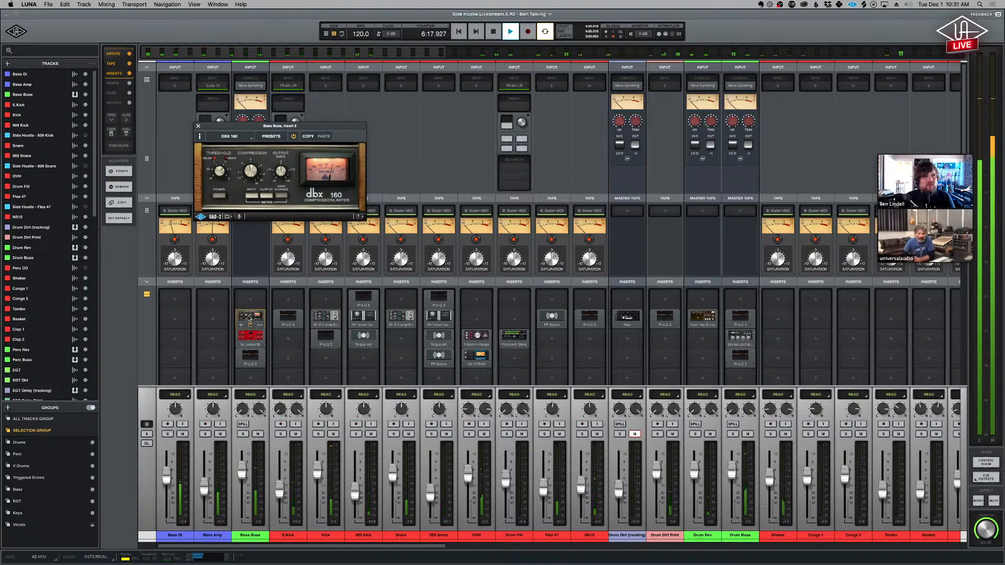
{"action": "left_click", "coordinate": [250, 335]}
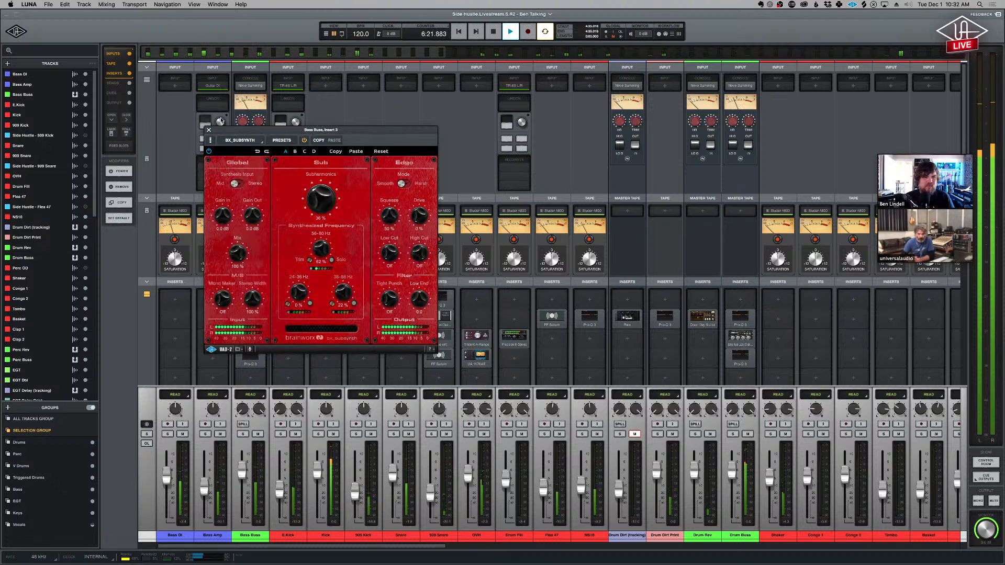
{"action": "left_click", "coordinate": [208, 131]}
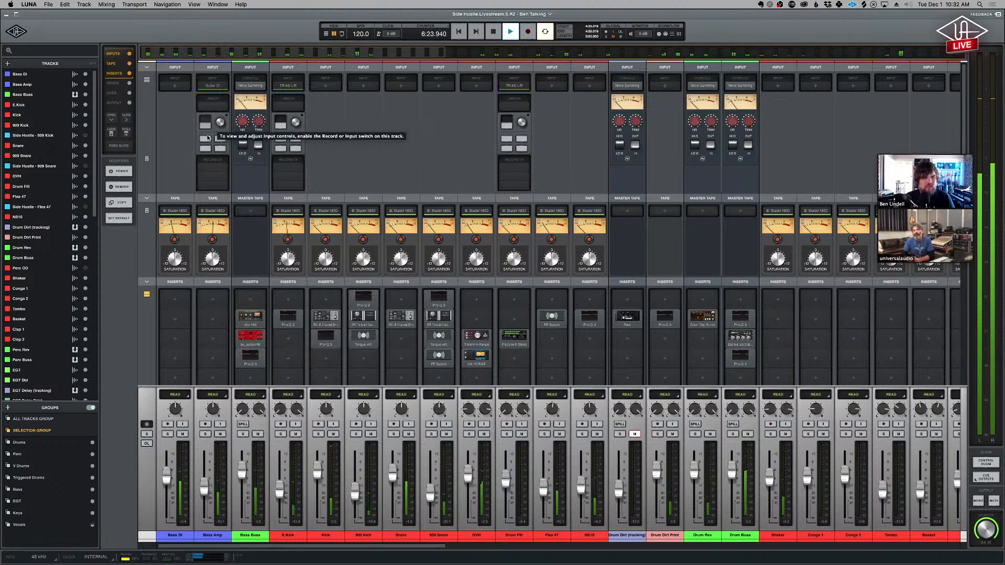
- Inspect the SSL E Channel Strip on Kick and Snare and the Pro-Q 3 on Bass Buss, closing each plug-in window
{"action": "left_click", "coordinate": [331, 316]}
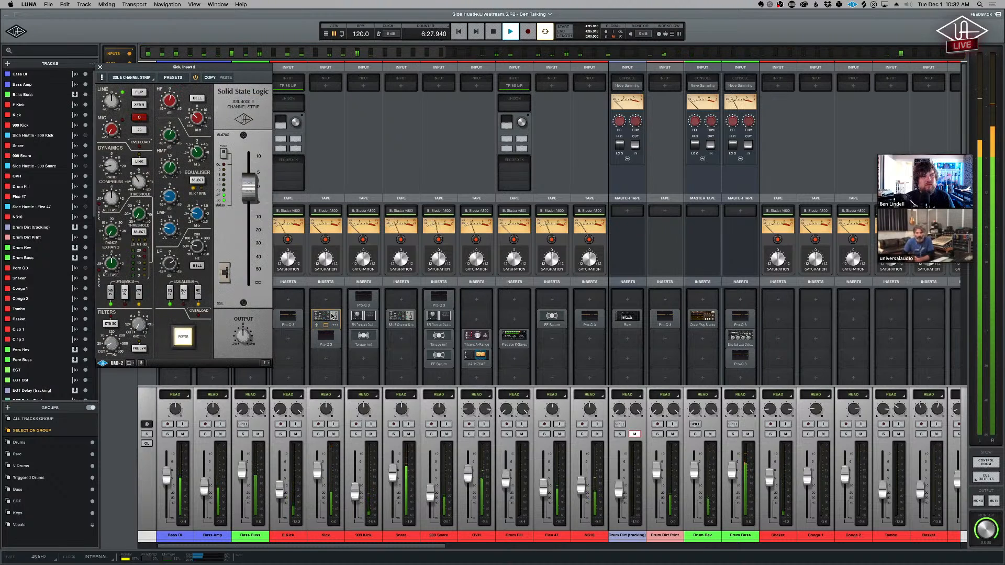
{"action": "left_click", "coordinate": [100, 70]}
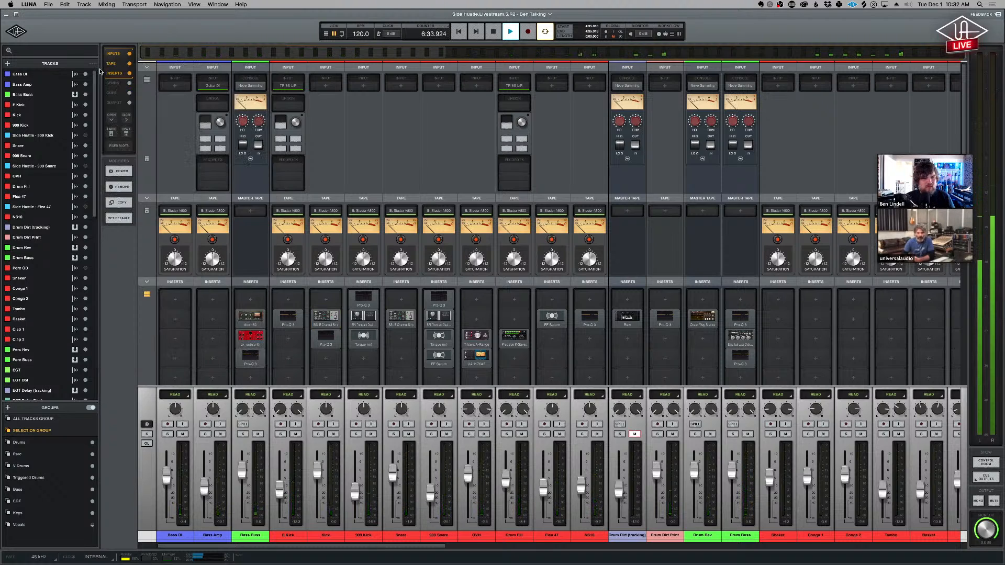
{"action": "left_click", "coordinate": [401, 315]}
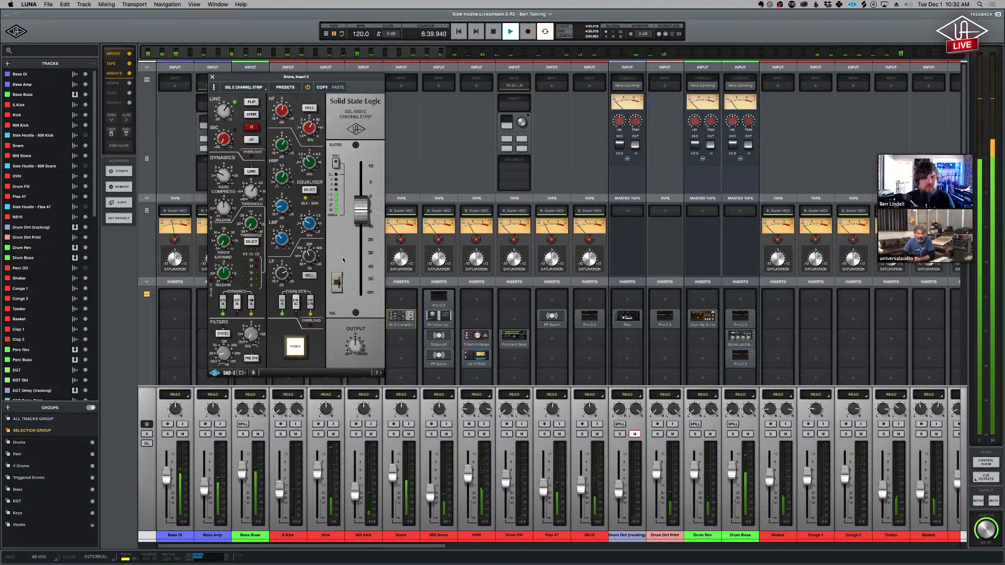
{"action": "left_click", "coordinate": [212, 77]}
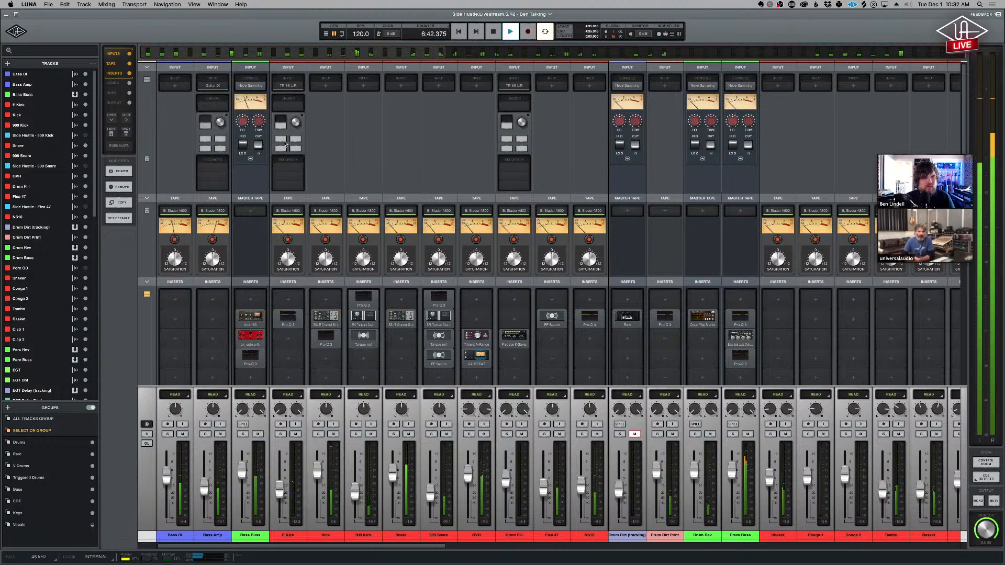
{"action": "left_click", "coordinate": [255, 356]}
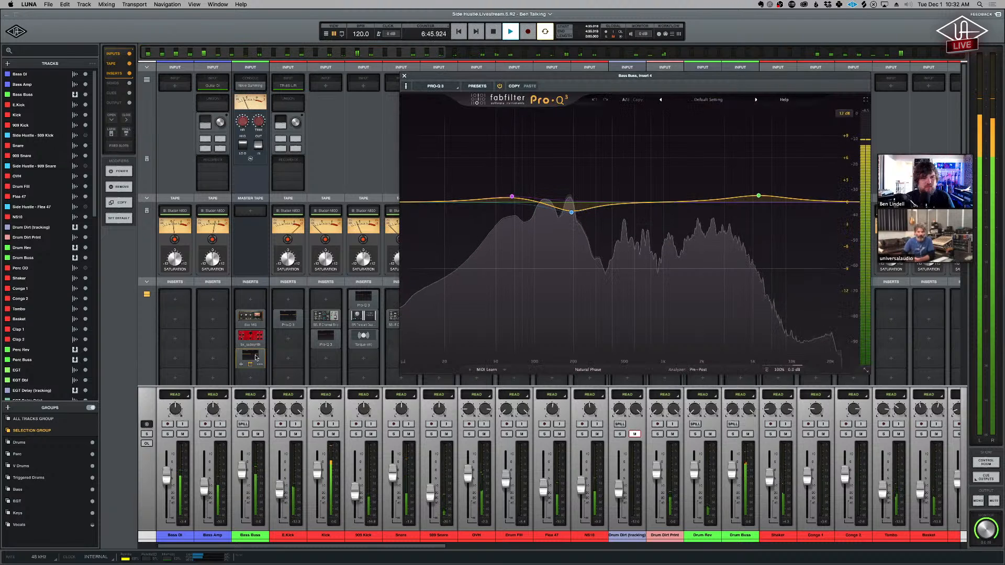
{"action": "left_click", "coordinate": [256, 357]}
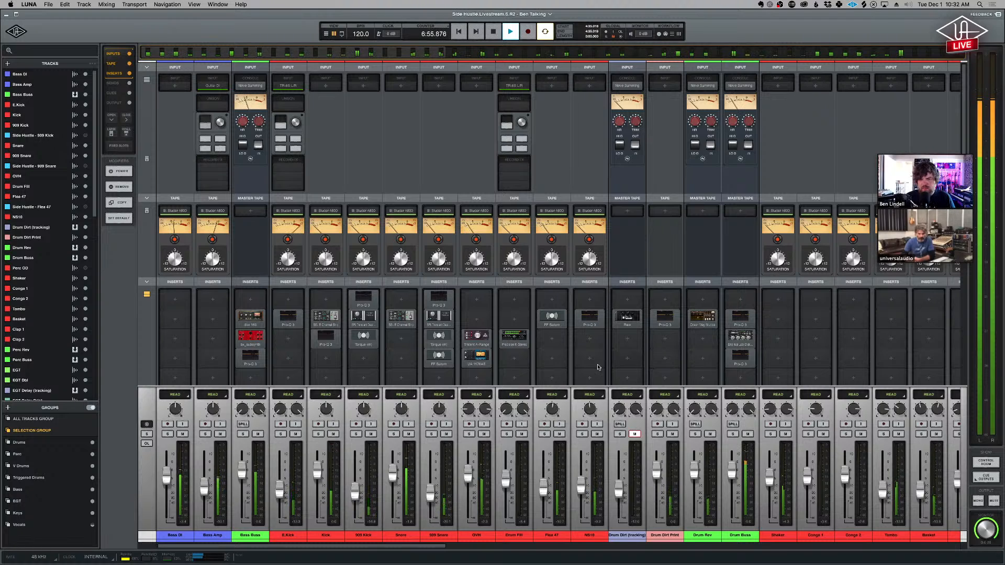
- Look through the percussion, EGT, keys and vocal channels in the mixer, stopping playback and moving the video call window aside
{"action": "left_click_drag", "start_coordinate": [440, 551], "coordinate": [575, 553]}
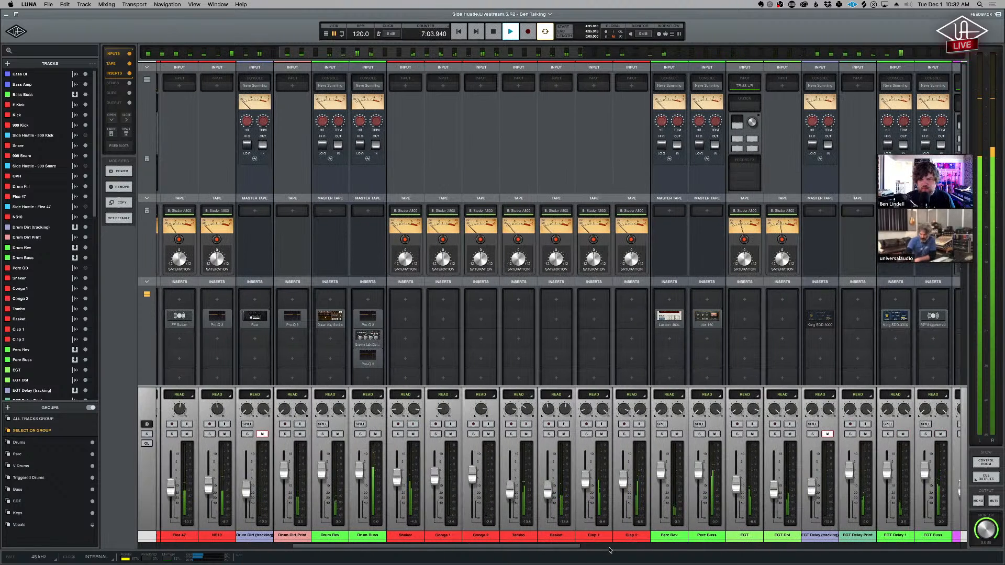
{"action": "left_click_drag", "start_coordinate": [573, 548], "coordinate": [773, 554]}
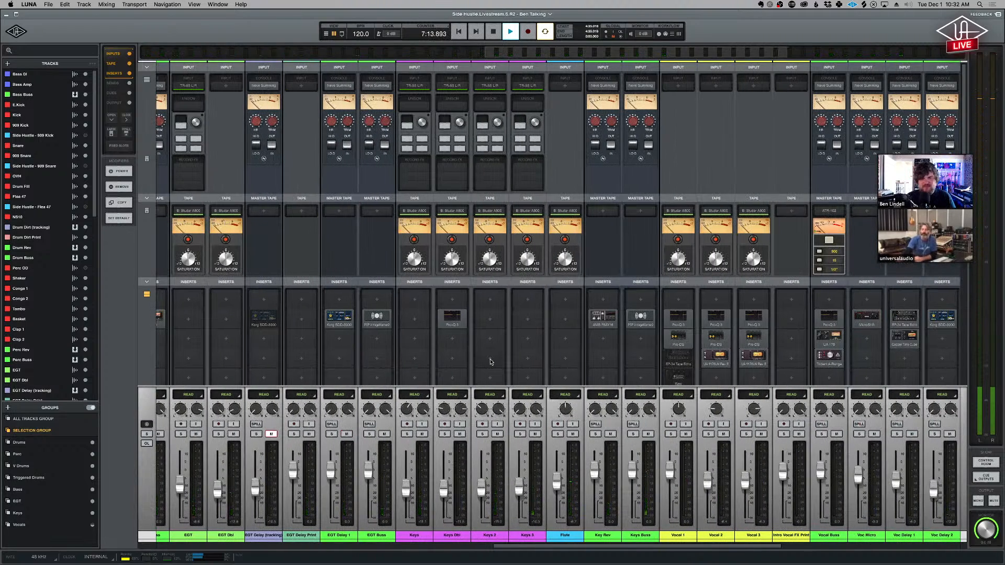
{"action": "key", "text": "space"}
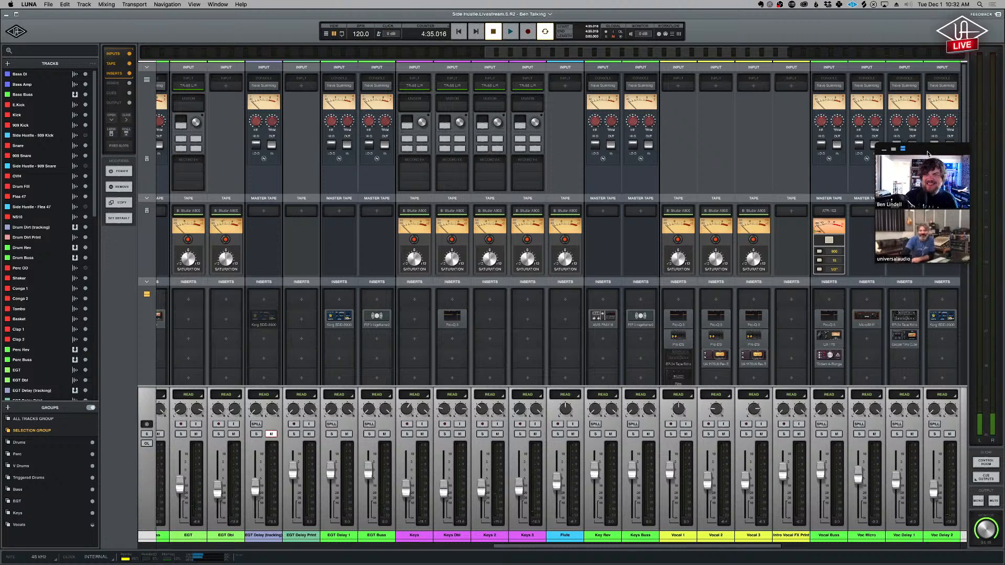
{"action": "left_click_drag", "start_coordinate": [928, 154], "coordinate": [907, 155]}
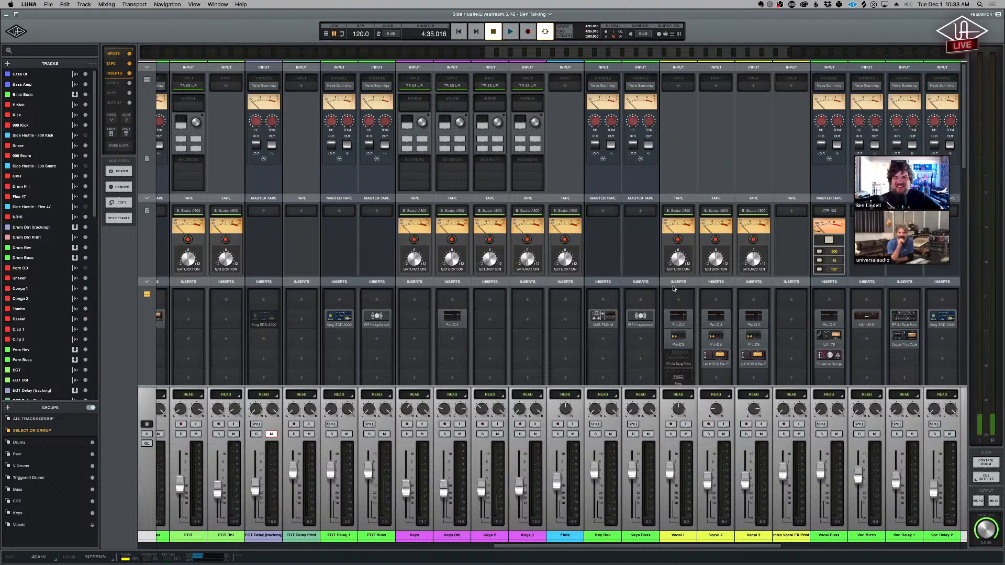
{"action": "scroll", "coordinate": [936, 149], "scroll_direction": "down", "scroll_amount": 1}
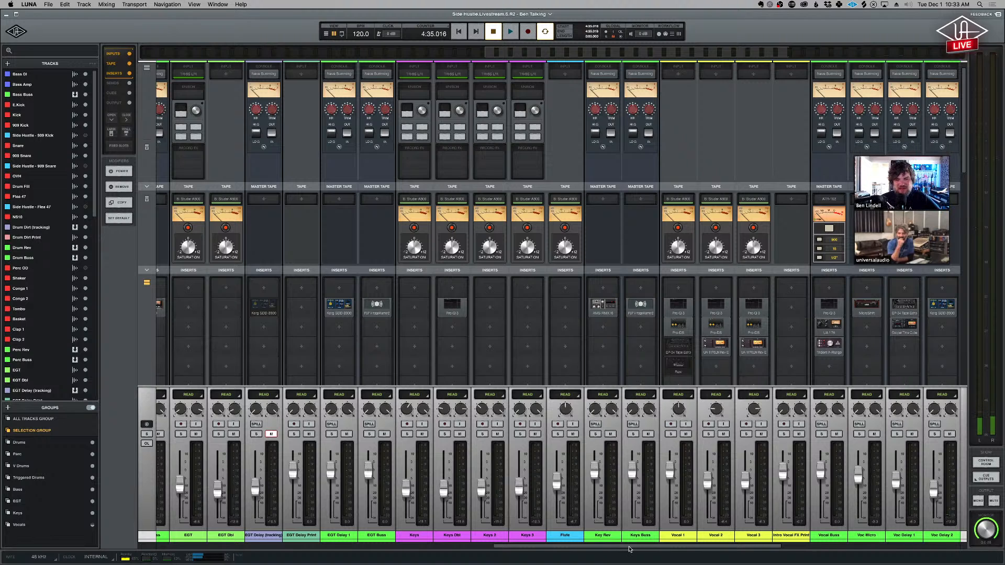
{"action": "mouse_move", "coordinate": [368, 316]}
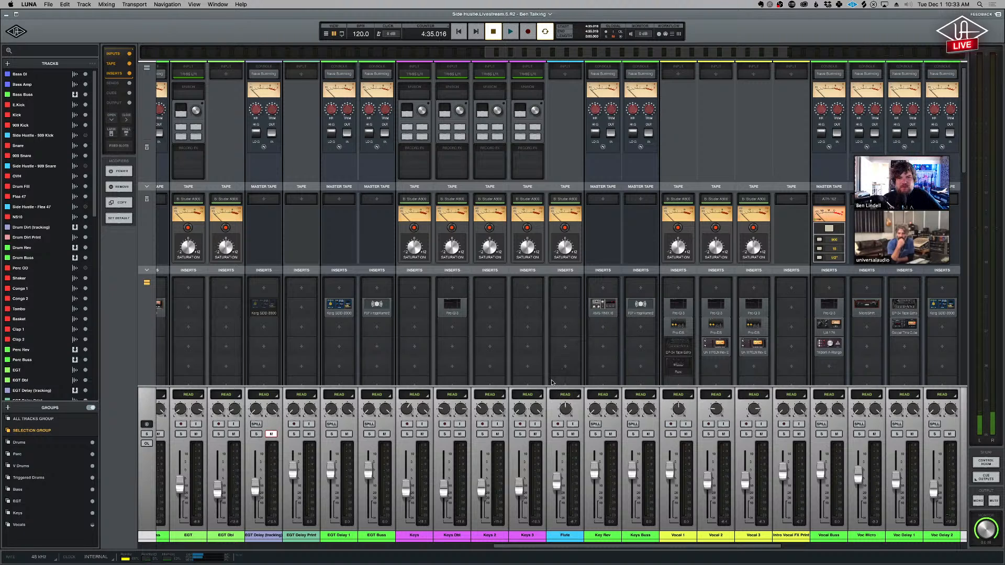
{"action": "mouse_move", "coordinate": [749, 322]}
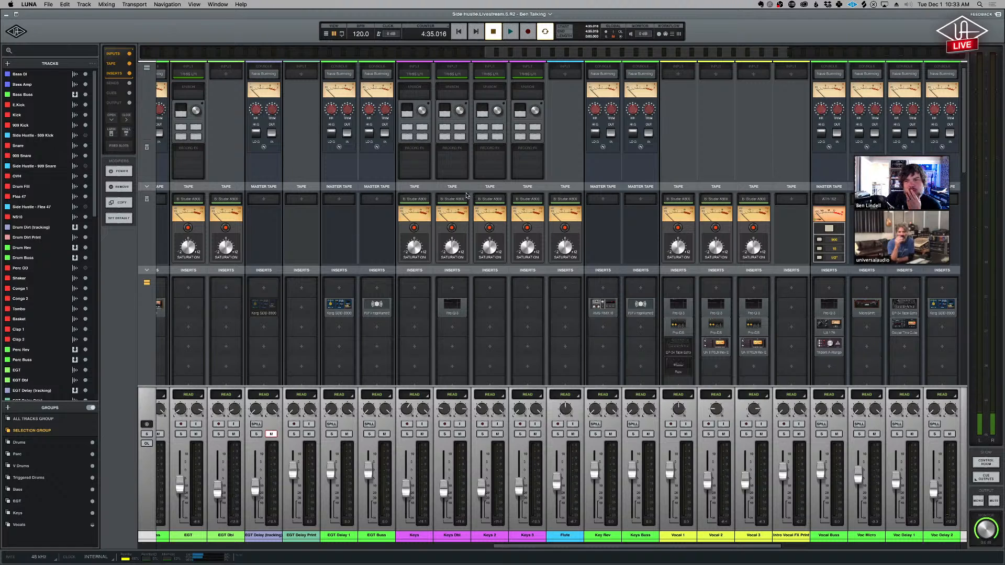
- Open the Studer A800 tape machine settings from the Vocal 1 channel and reveal the machine's additional controls
{"action": "left_click", "coordinate": [819, 547]}
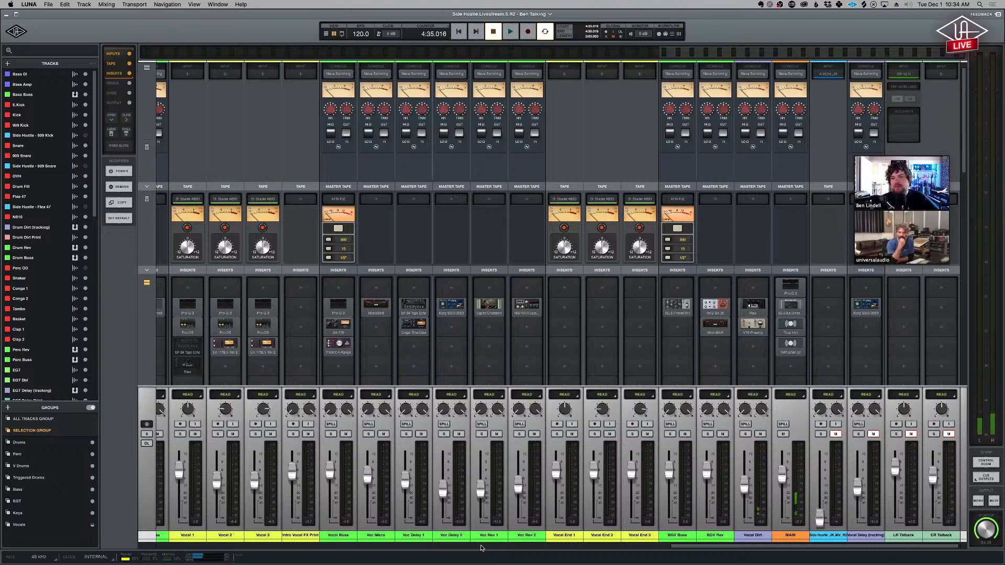
{"action": "left_click", "coordinate": [187, 200]}
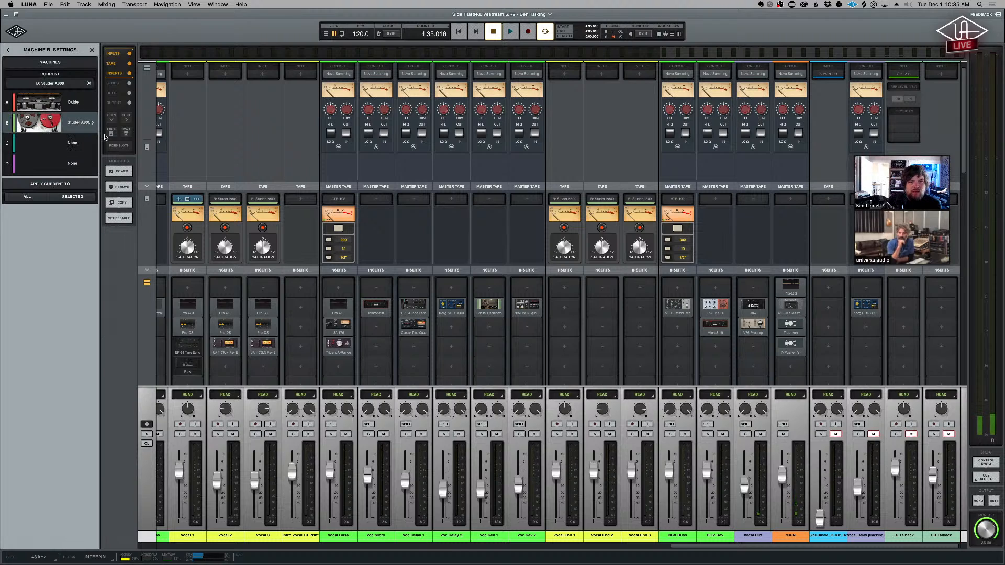
{"action": "left_click", "coordinate": [92, 123]}
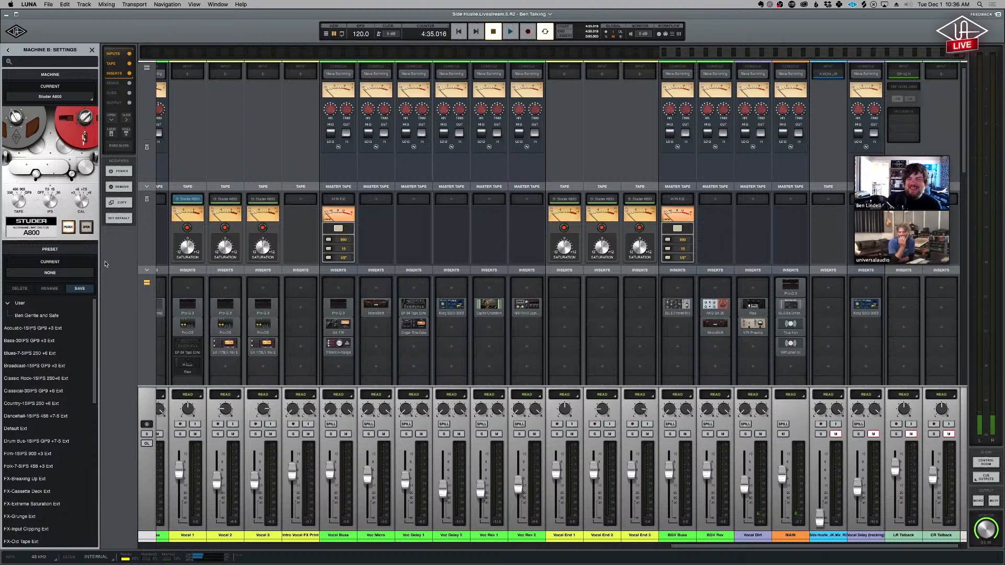
{"action": "left_click", "coordinate": [85, 228]}
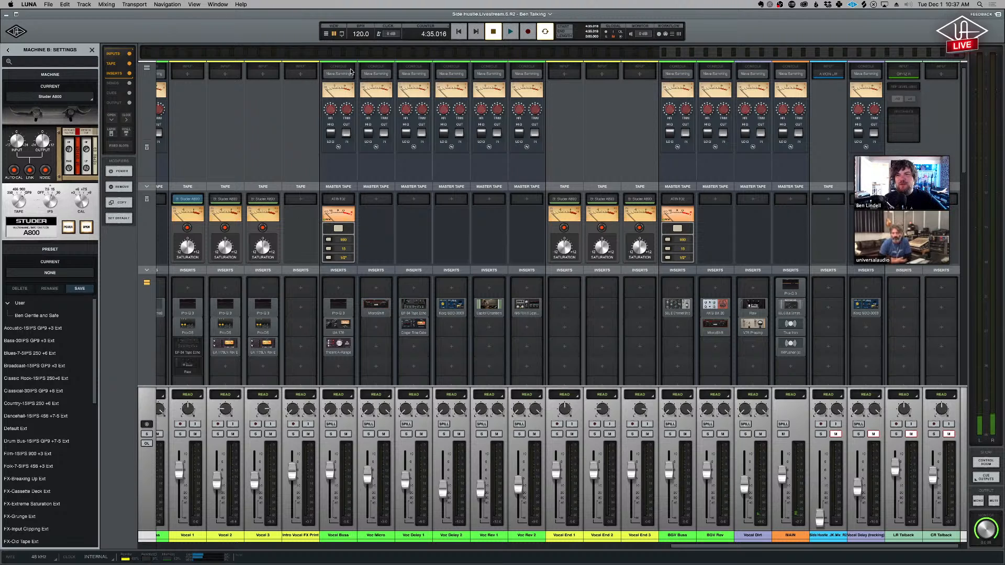
- Solo the Bass DI and Bass Amp channels, the drum channels from E.Kick through NS10, and Drum Dirt Print
{"action": "left_click", "coordinate": [146, 55]}
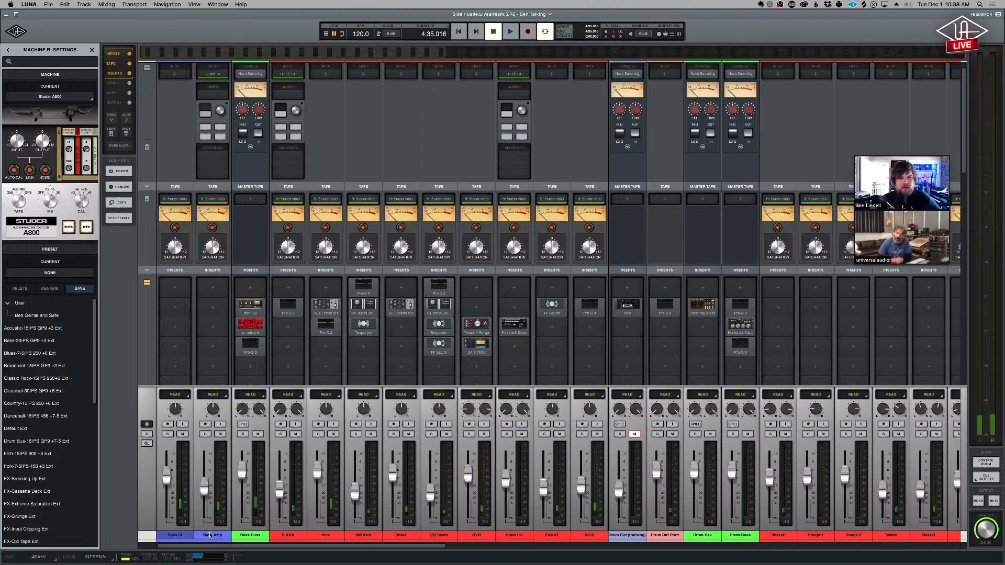
{"action": "left_click", "coordinate": [187, 537]}
{"action": "left_click", "coordinate": [215, 537], "text": "shift"}
{"action": "key", "text": "shift+s"}
{"action": "left_click", "coordinate": [293, 536]}
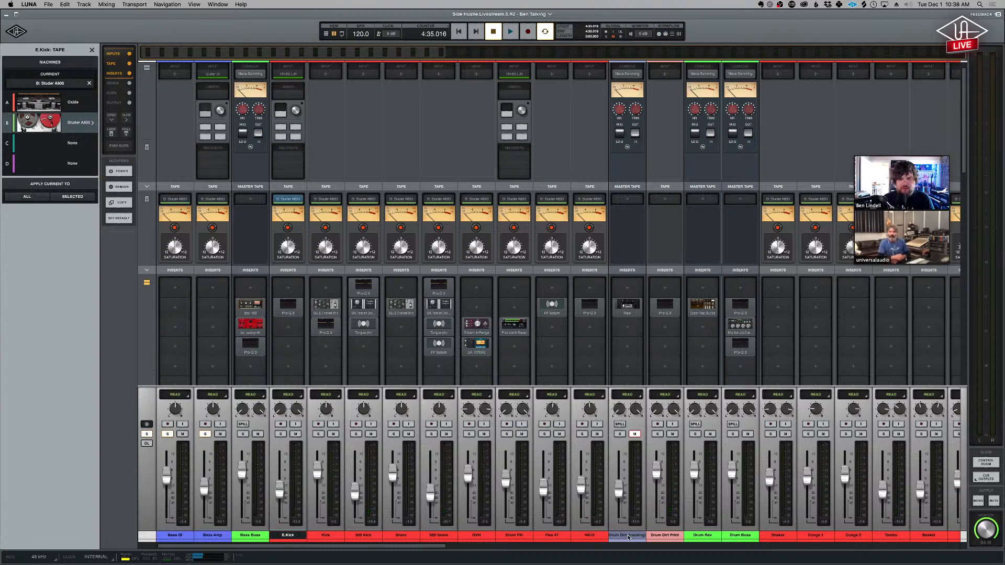
{"action": "left_click", "coordinate": [589, 536], "text": "shift"}
{"action": "key", "text": "shift+s"}
{"action": "left_click", "coordinate": [665, 536]}
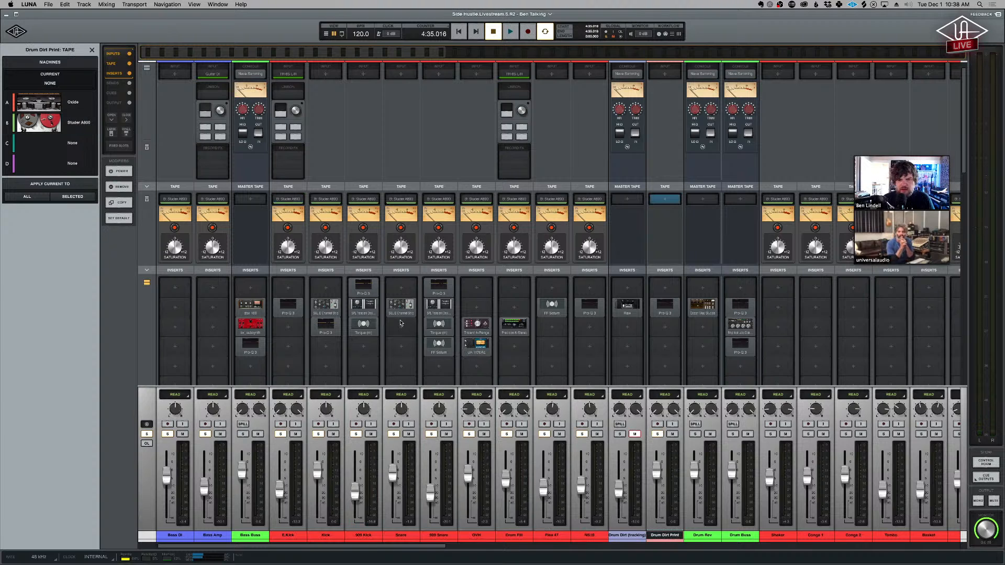
- Play the soloed bass and drums from within the A1 section of the timeline, return to the mixer and stop playback
{"action": "key", "text": "super+equal"}
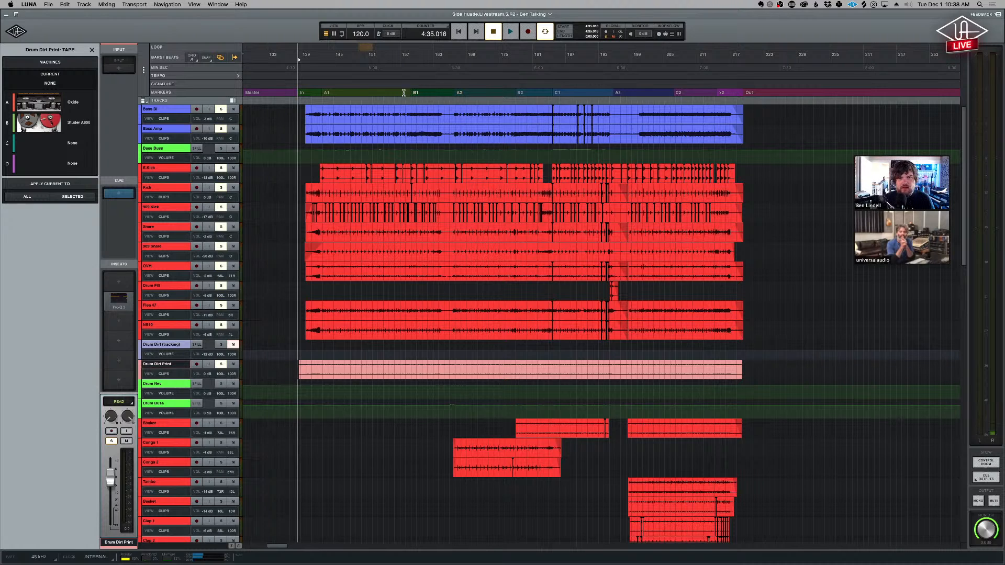
{"action": "left_click", "coordinate": [379, 93]}
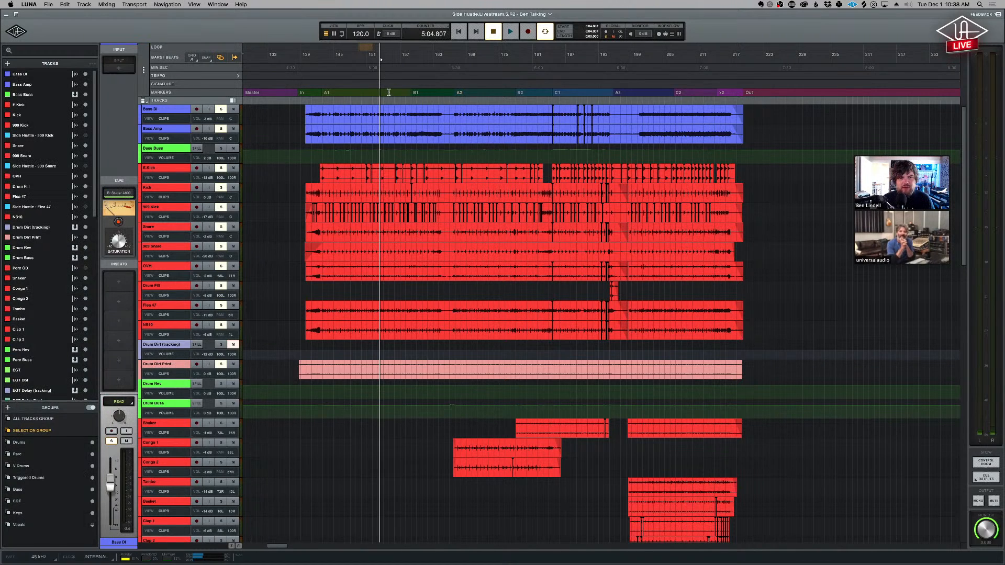
{"action": "key", "text": "space"}
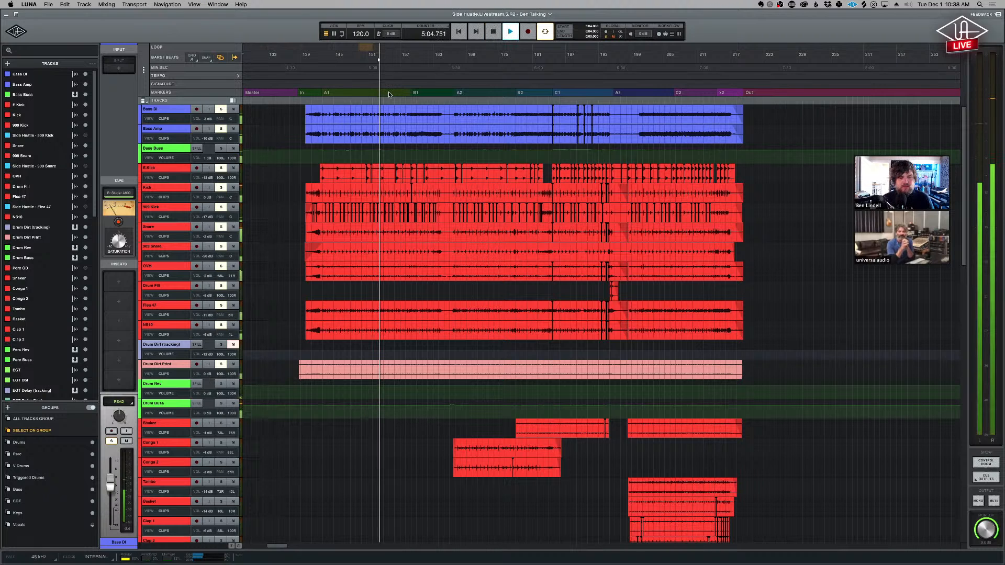
{"action": "key", "text": "super+equal"}
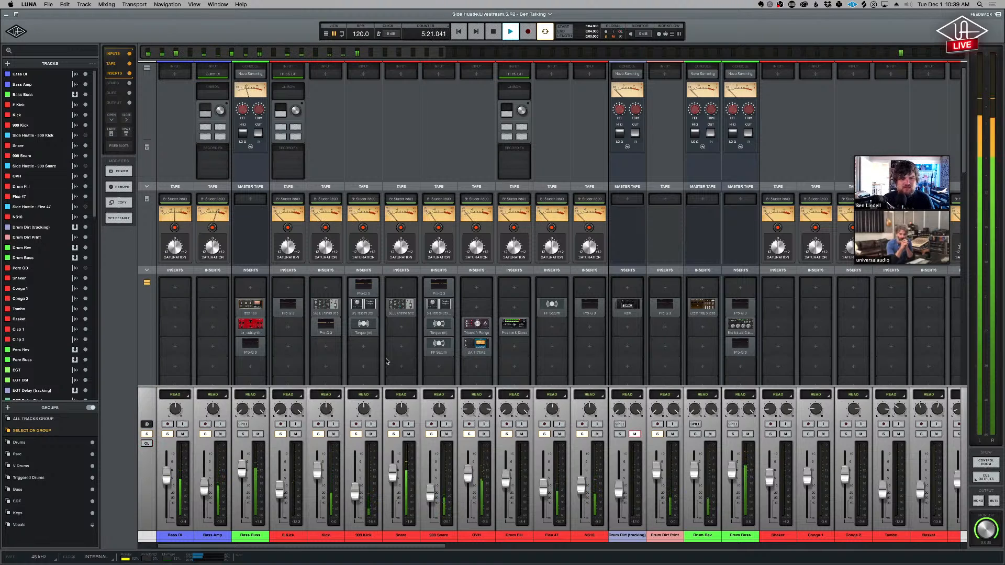
{"action": "key", "text": "space"}
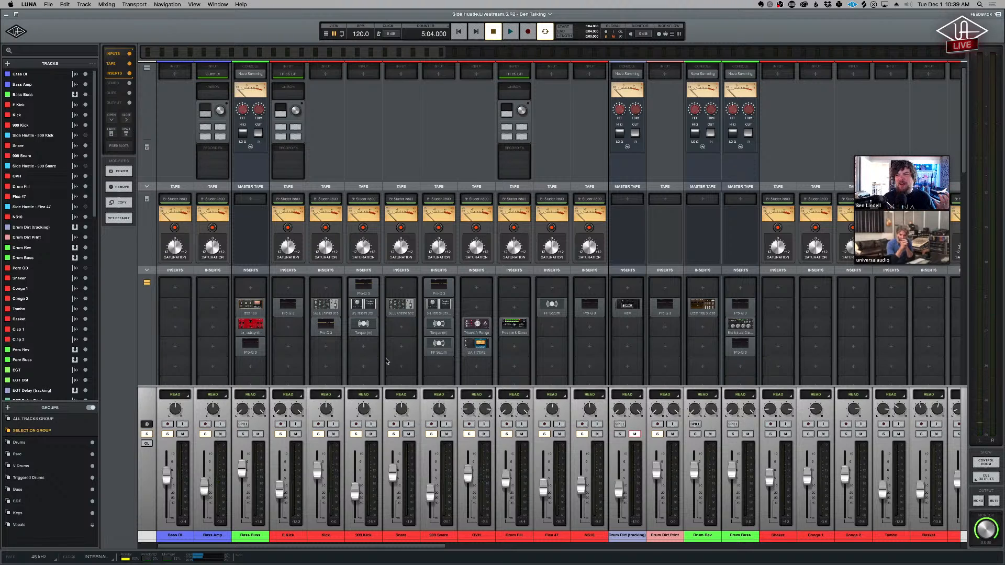
- Record-enable Bass Amp to inspect its Ampeg B15N Unison plug-in, and examine the dbx 160 on Bass Buss
{"action": "left_click", "coordinate": [220, 535]}
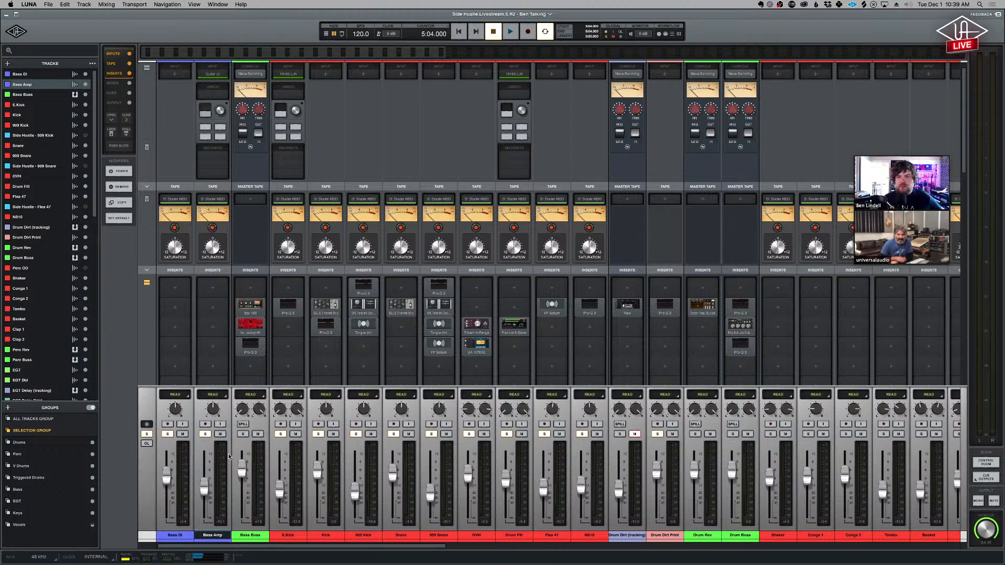
{"action": "left_click", "coordinate": [204, 425]}
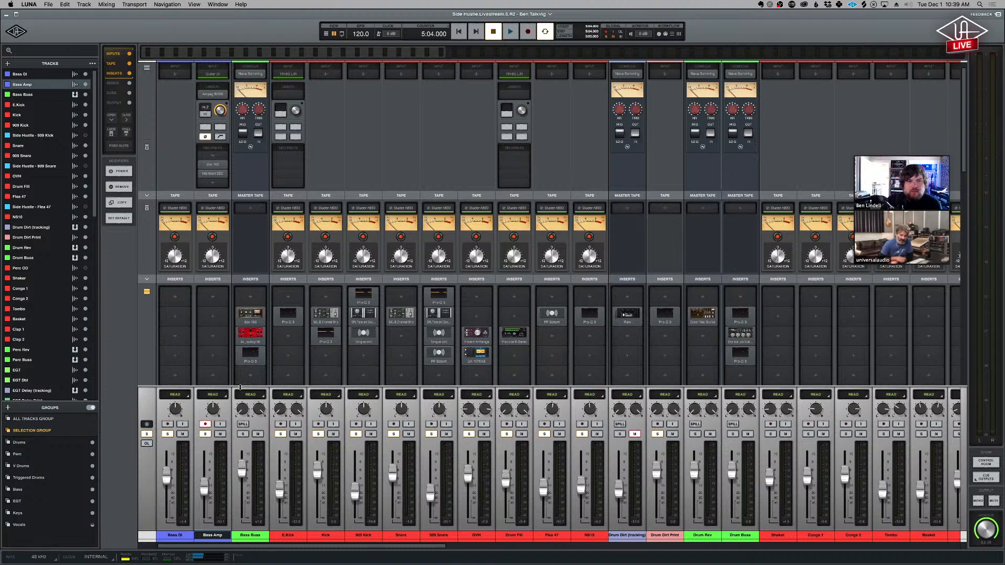
{"action": "left_click", "coordinate": [212, 95]}
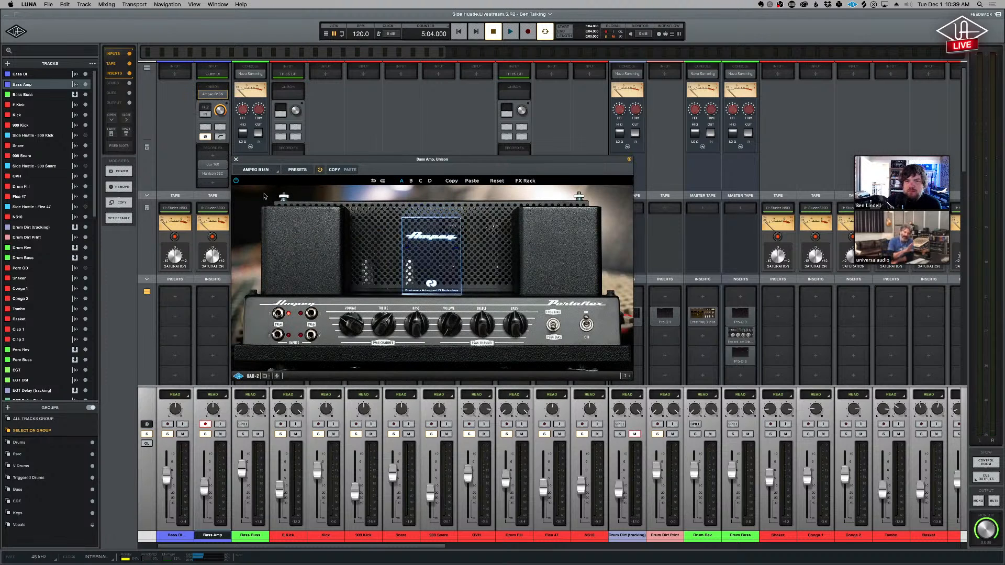
{"action": "left_click", "coordinate": [236, 160]}
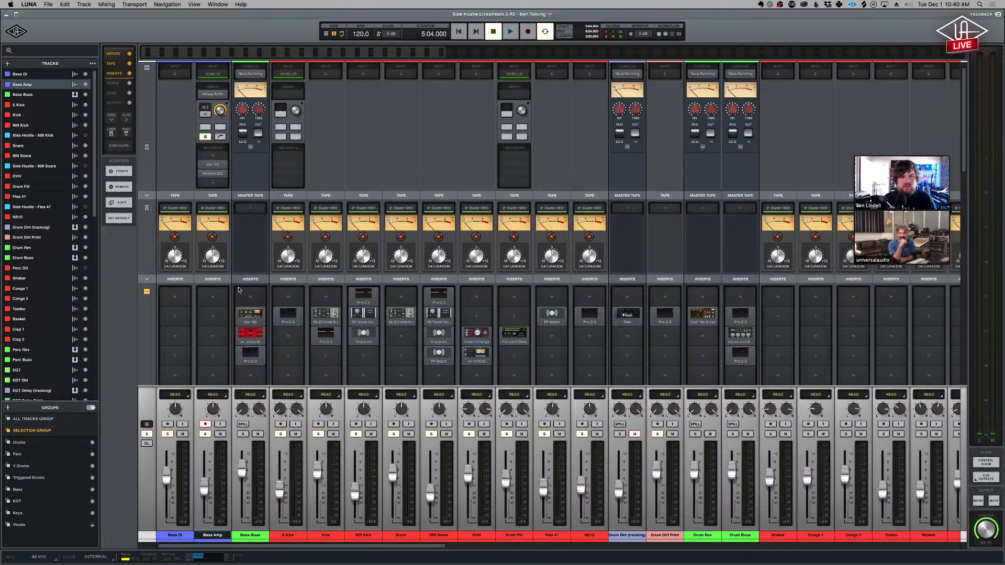
{"action": "left_click", "coordinate": [249, 313]}
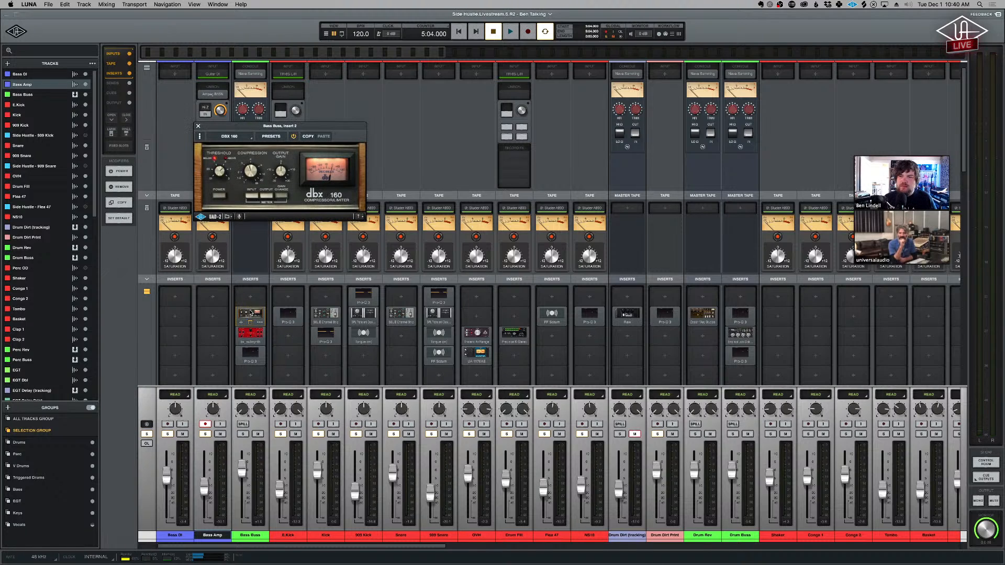
{"action": "left_click_drag", "start_coordinate": [285, 129], "coordinate": [482, 160]}
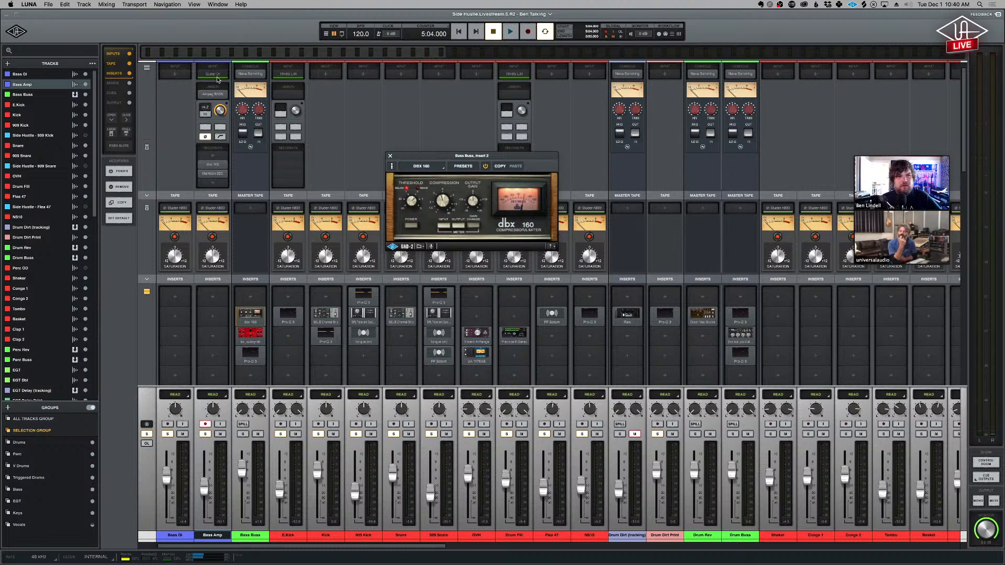
- Turn off record enable on Bass Amp and assign Guitar DI as the input of the Bass DI channel
{"action": "left_click", "coordinate": [205, 424]}
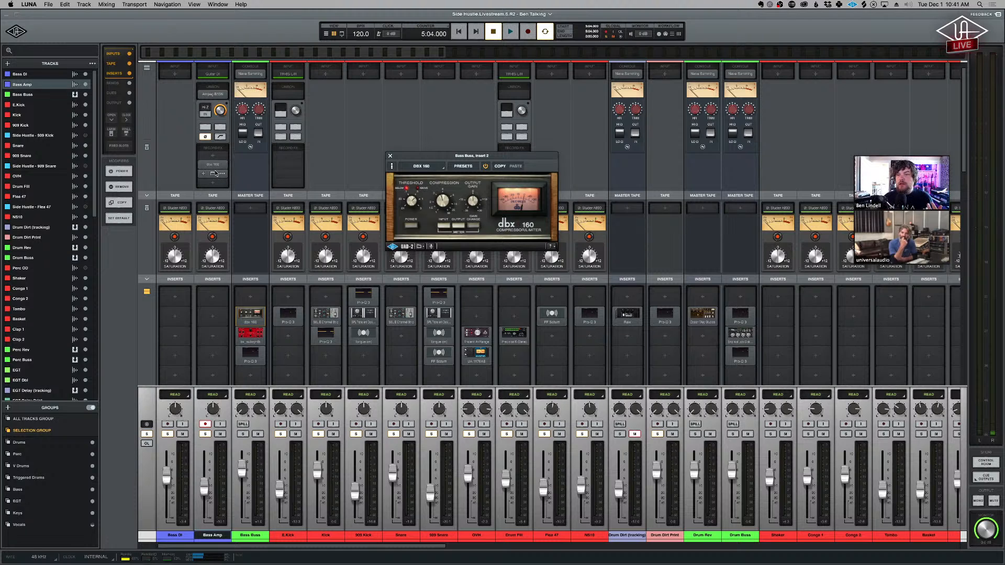
{"action": "left_click", "coordinate": [205, 425]}
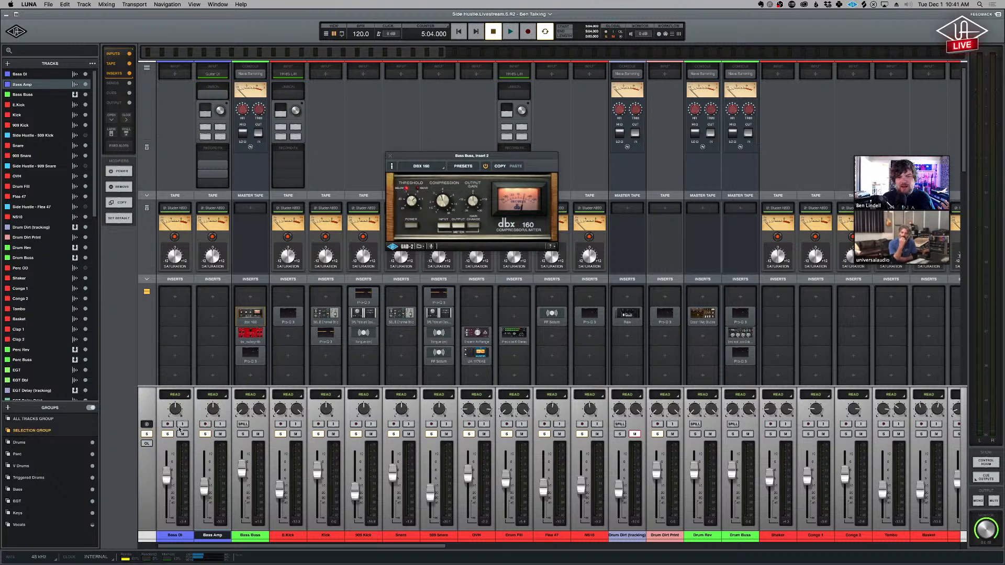
{"action": "left_click", "coordinate": [175, 74]}
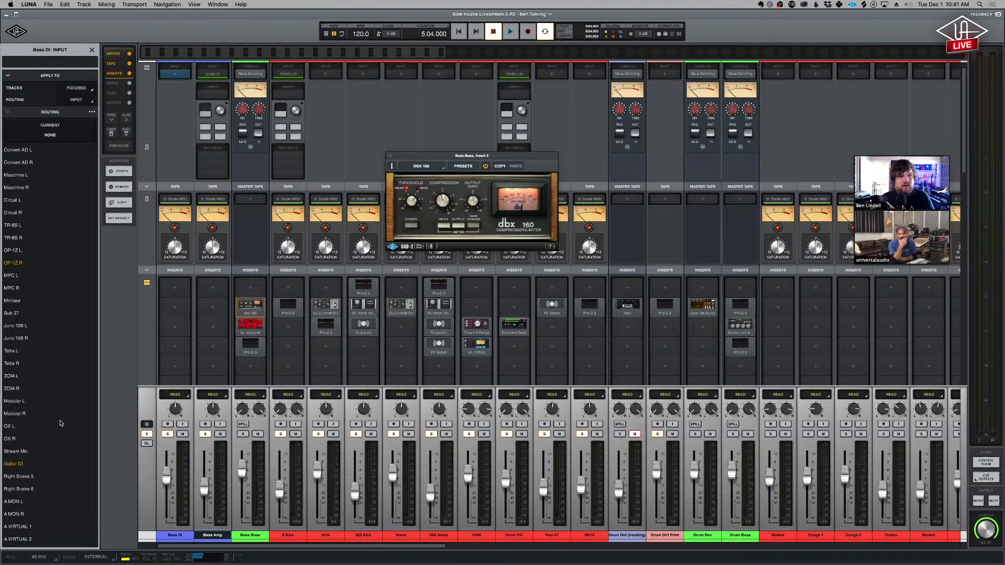
{"action": "left_click", "coordinate": [24, 464]}
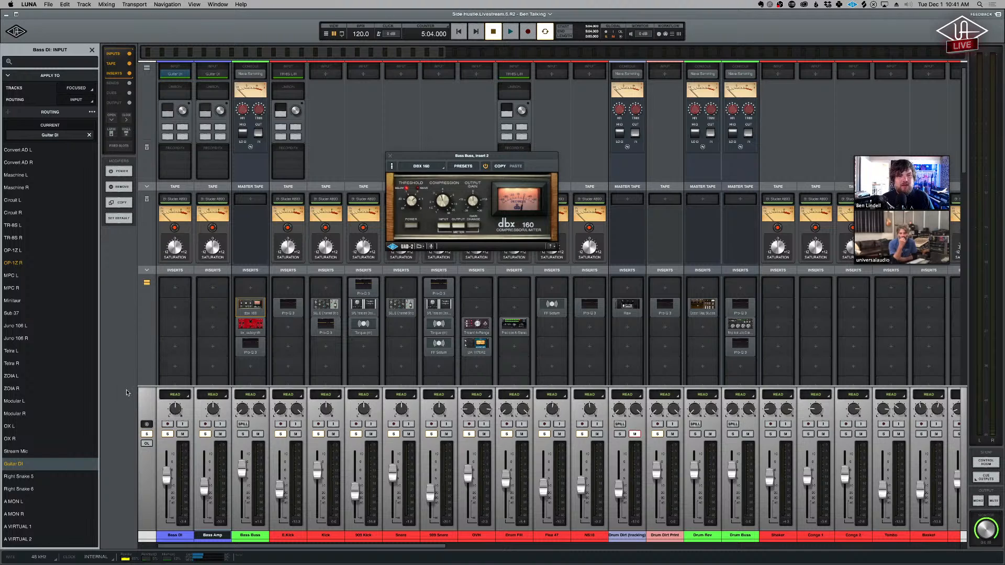
- Record-enable Bass DI without turning on +48V, and inspect its Neve 1084 Unison plug-in and its recording effects, including the Harrison 32C
{"action": "left_click", "coordinate": [168, 424]}
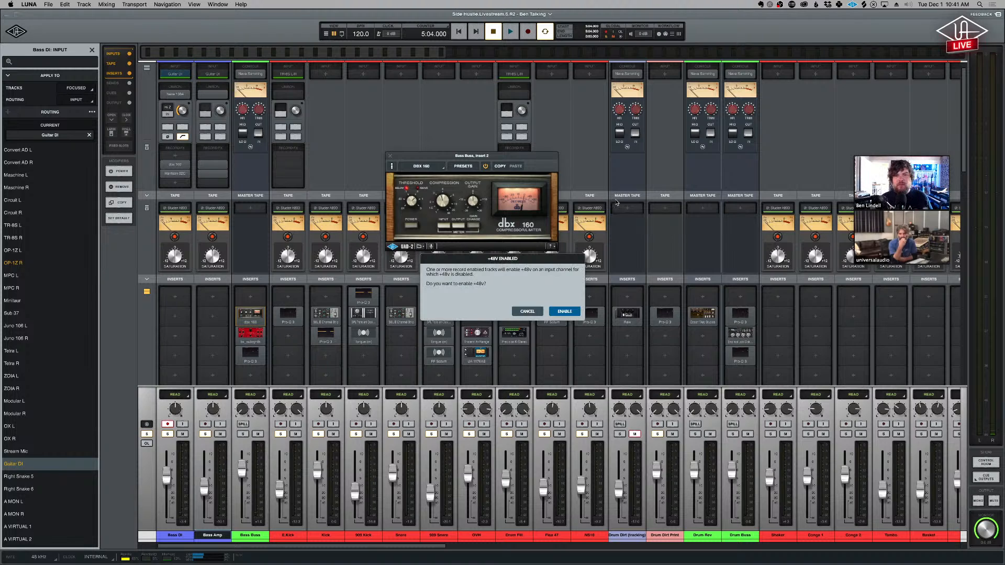
{"action": "left_click", "coordinate": [526, 310]}
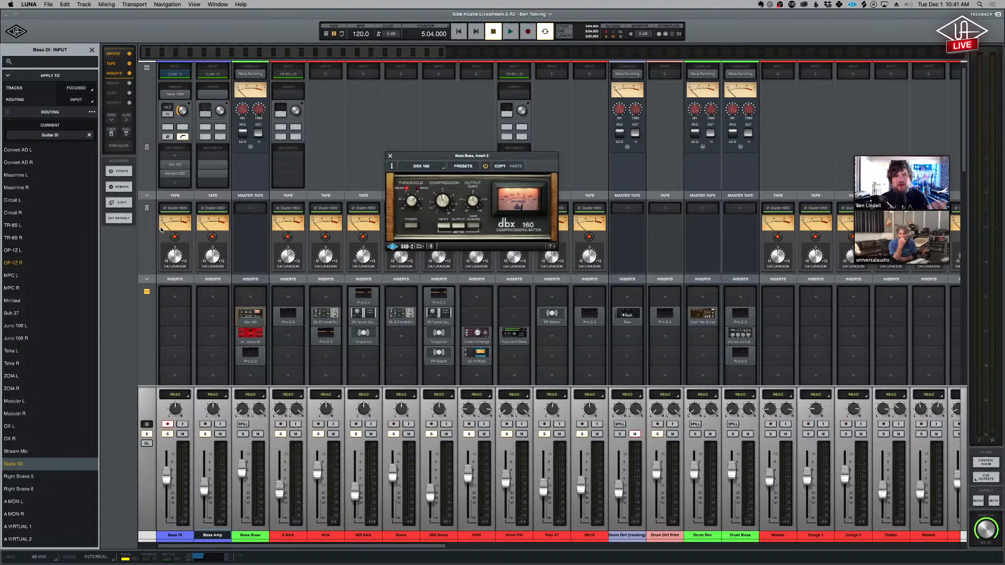
{"action": "left_click", "coordinate": [177, 93]}
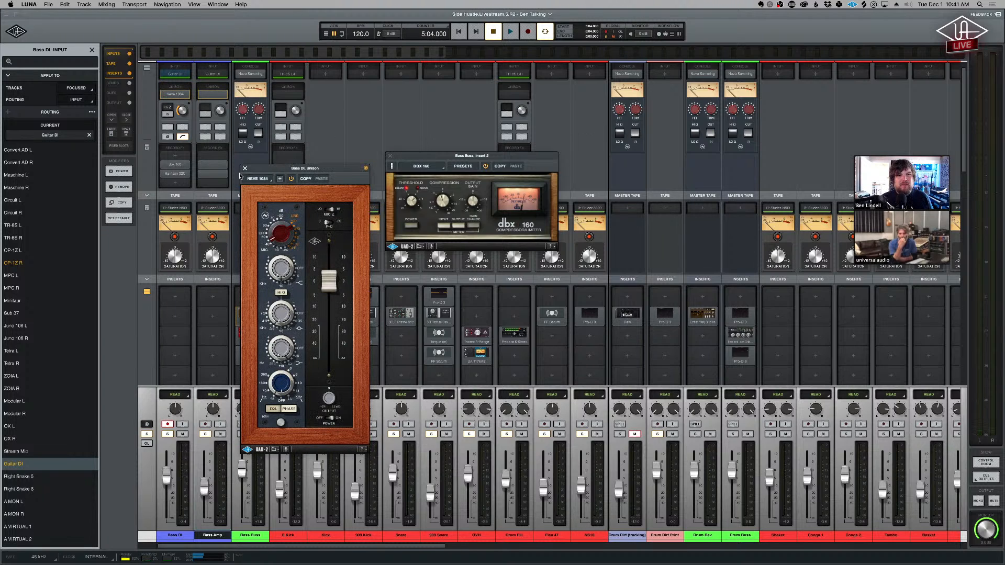
{"action": "left_click", "coordinate": [180, 174]}
{"action": "left_click", "coordinate": [181, 174]}
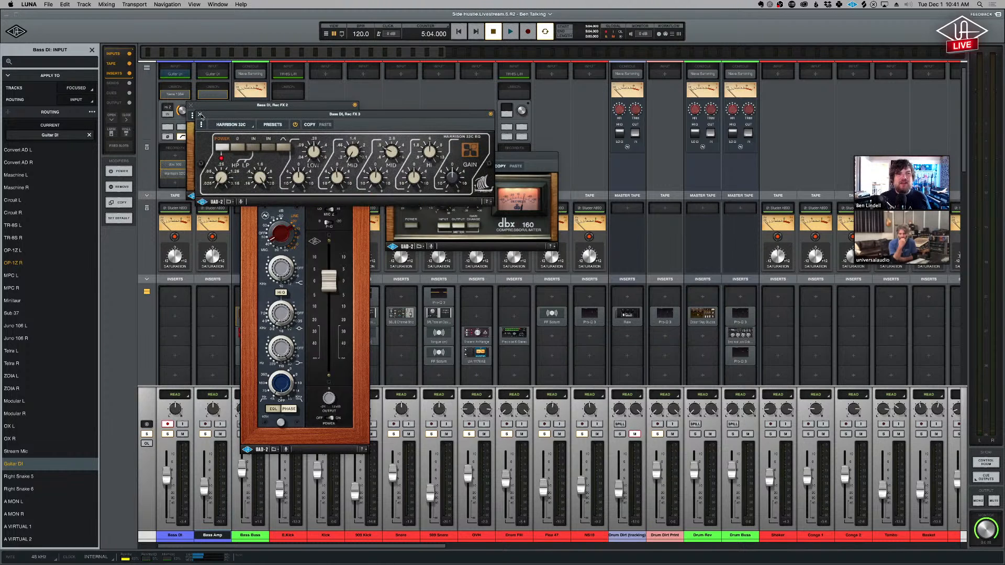
- Close the Bass DI plug-in windows and input routing list, and turn off the channel's record enable
{"action": "left_click", "coordinate": [200, 114]}
{"action": "left_click", "coordinate": [190, 106]}
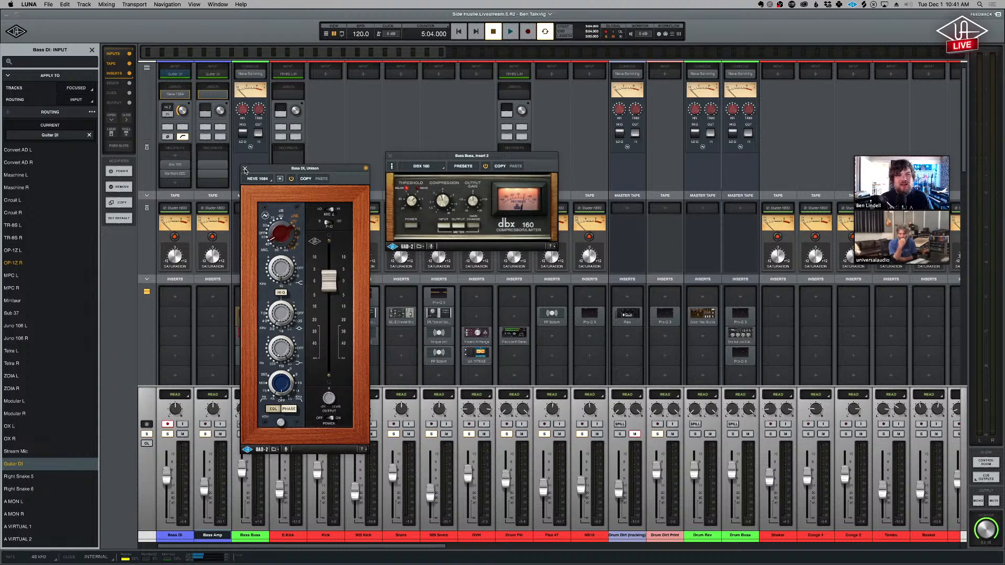
{"action": "left_click", "coordinate": [244, 169]}
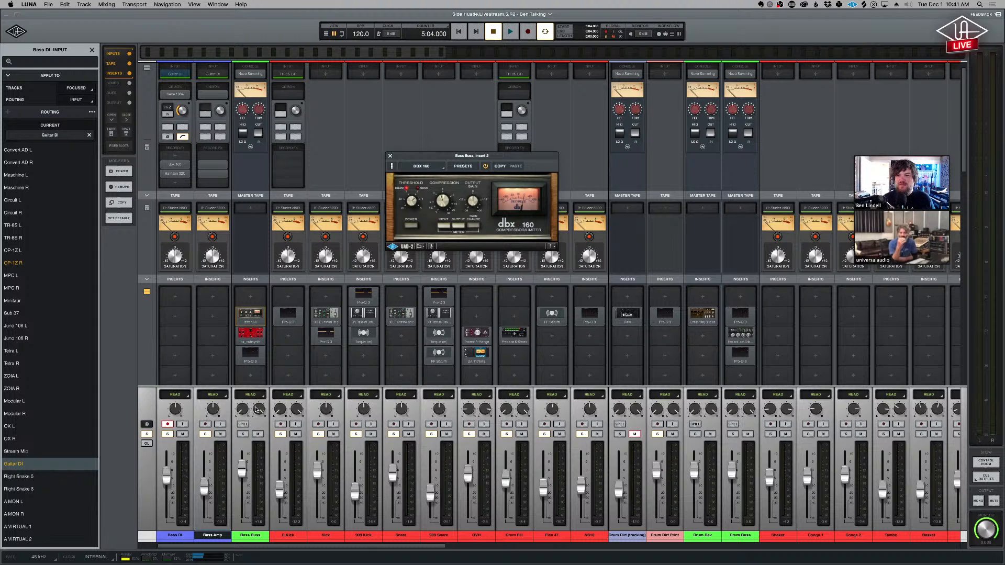
{"action": "left_click", "coordinate": [170, 427]}
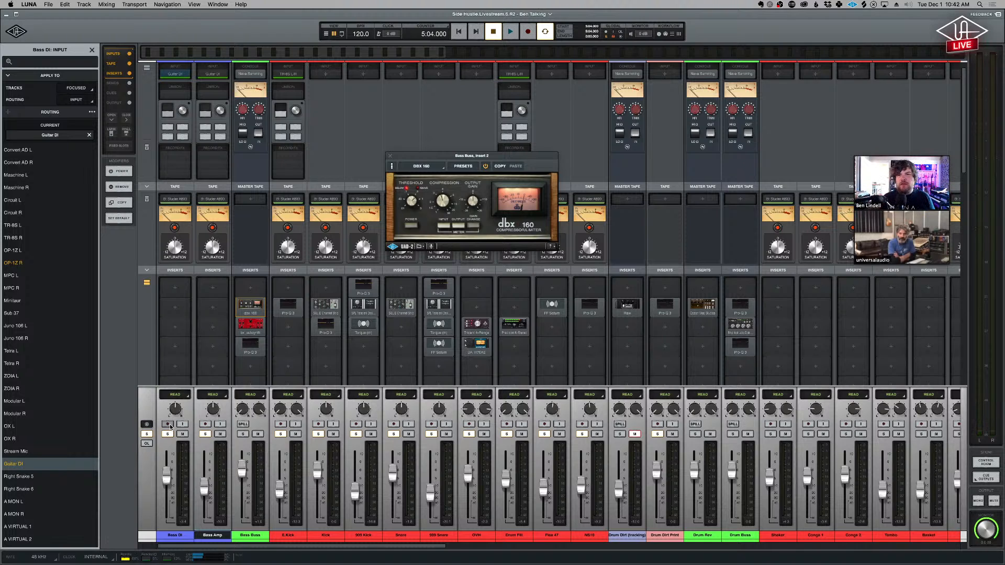
{"action": "left_click", "coordinate": [92, 52]}
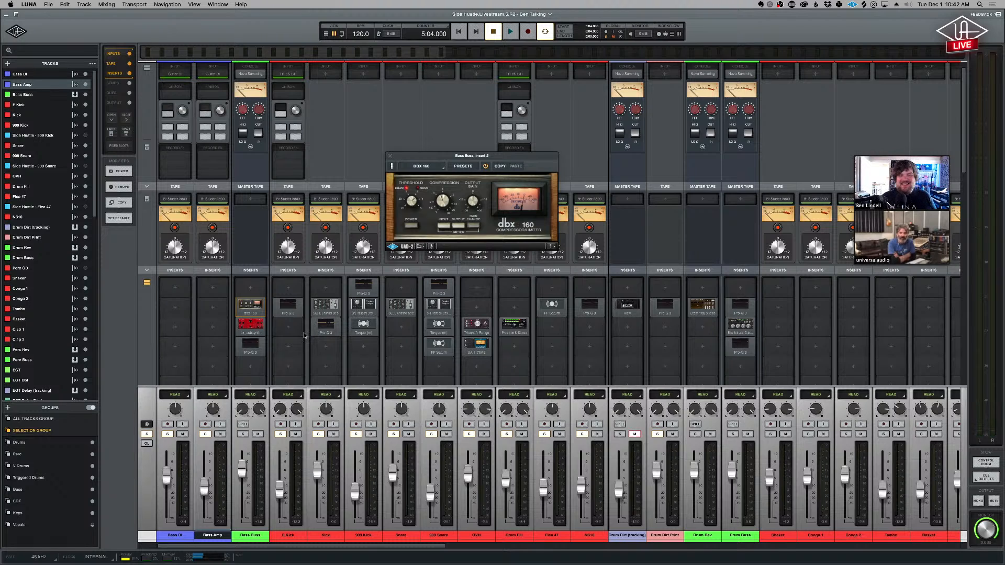
- Show the bx_subsynth plug-in on Bass Buss and place its window beside the dbx 160 without overlap
{"action": "left_click", "coordinate": [257, 325]}
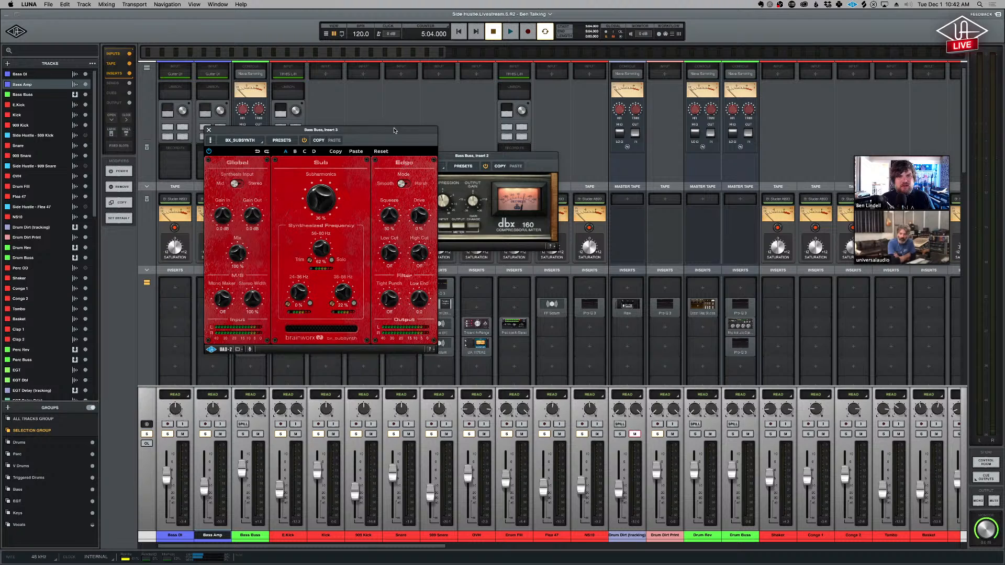
{"action": "left_click_drag", "start_coordinate": [387, 129], "coordinate": [737, 152]}
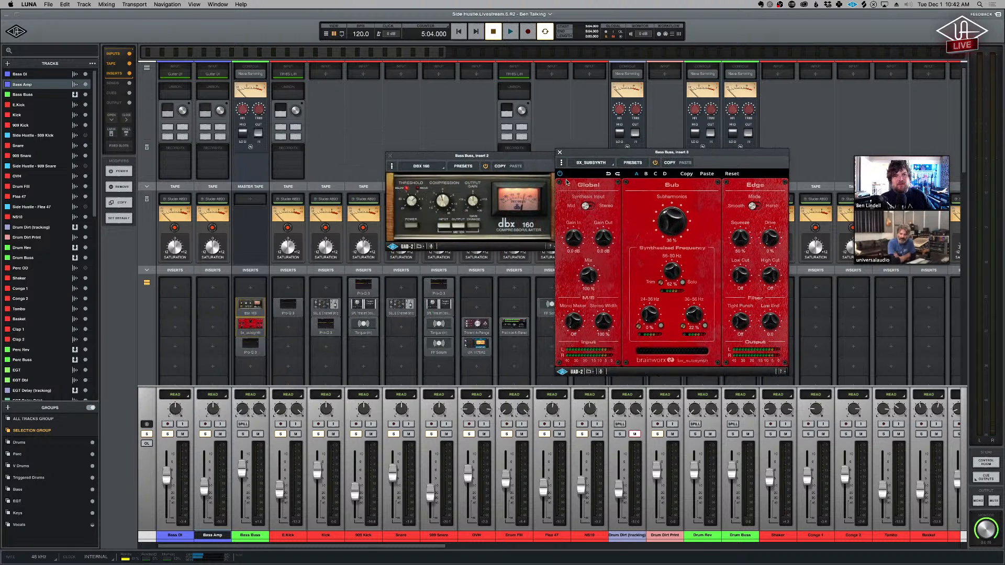
{"action": "left_click_drag", "start_coordinate": [517, 160], "coordinate": [473, 140]}
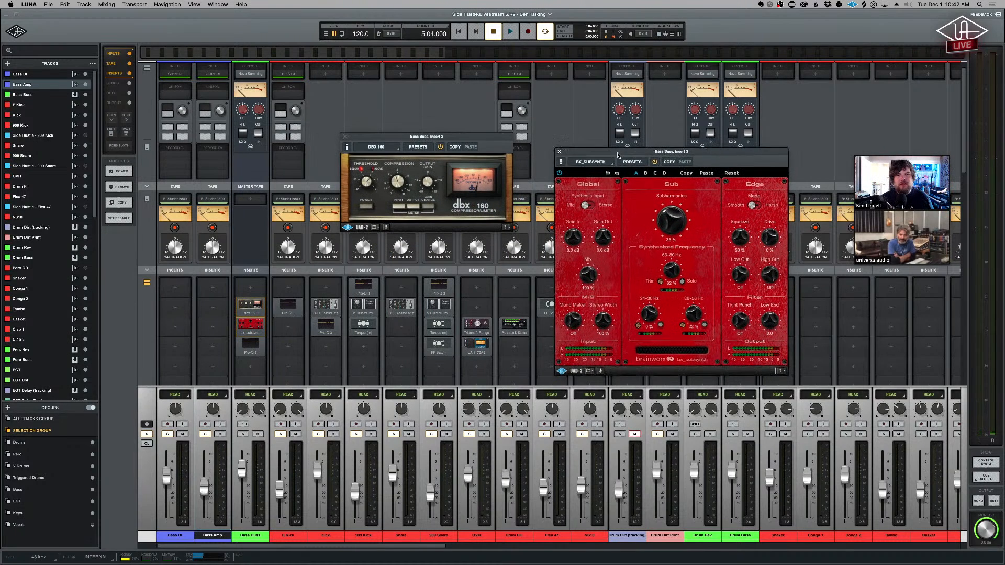
{"action": "left_click_drag", "start_coordinate": [617, 152], "coordinate": [585, 142]}
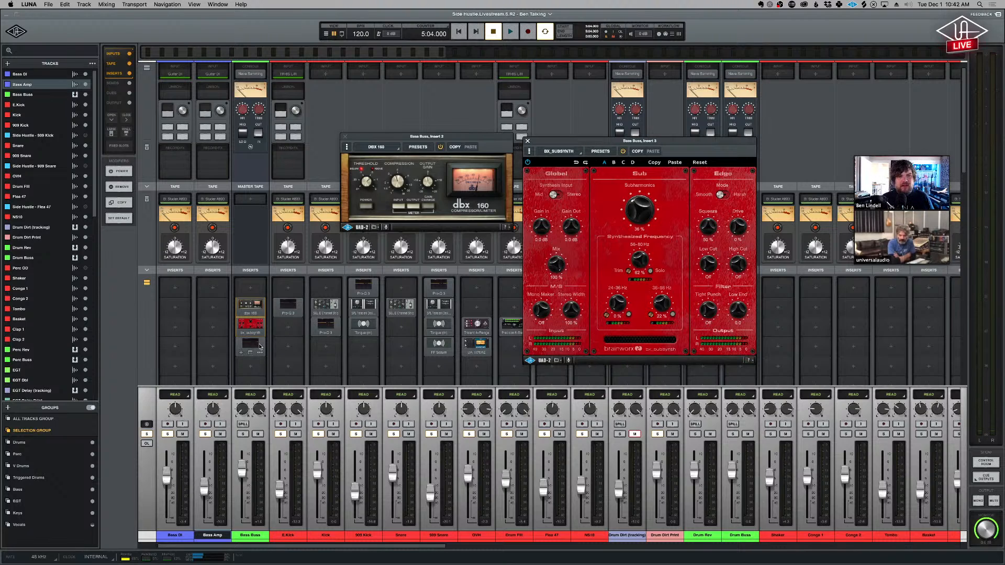
- Bring up the Pro-Q 3 on Bass Buss and rearrange the three plug-in windows so the whole EQ curve is in view
{"action": "left_click", "coordinate": [257, 345]}
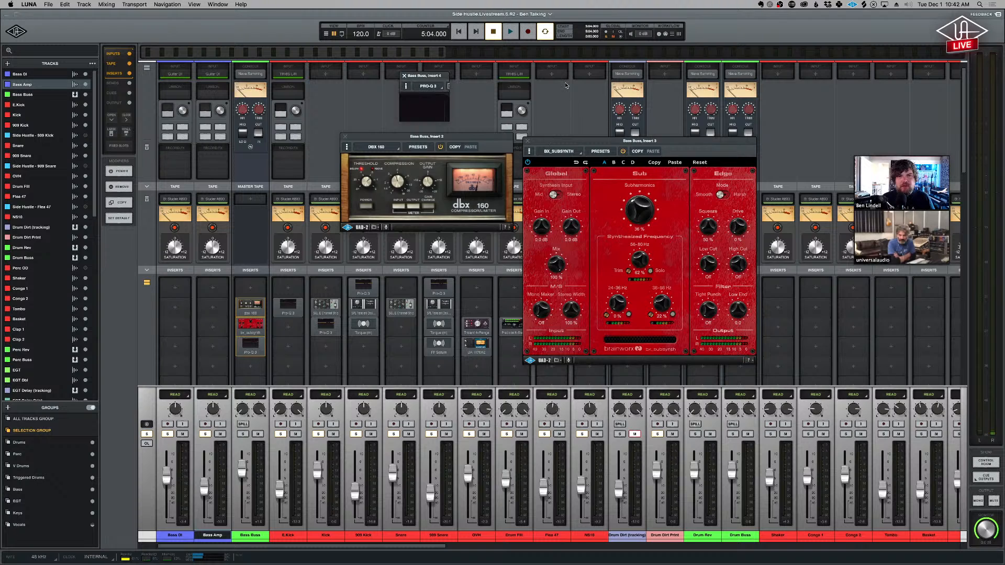
{"action": "left_click_drag", "start_coordinate": [577, 76], "coordinate": [552, 307]}
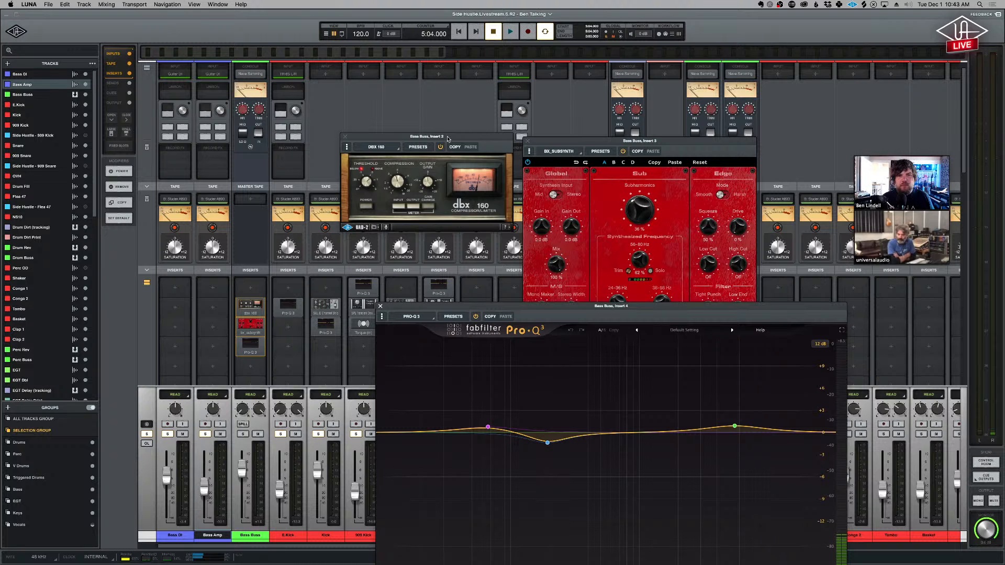
{"action": "left_click_drag", "start_coordinate": [448, 139], "coordinate": [416, 92]}
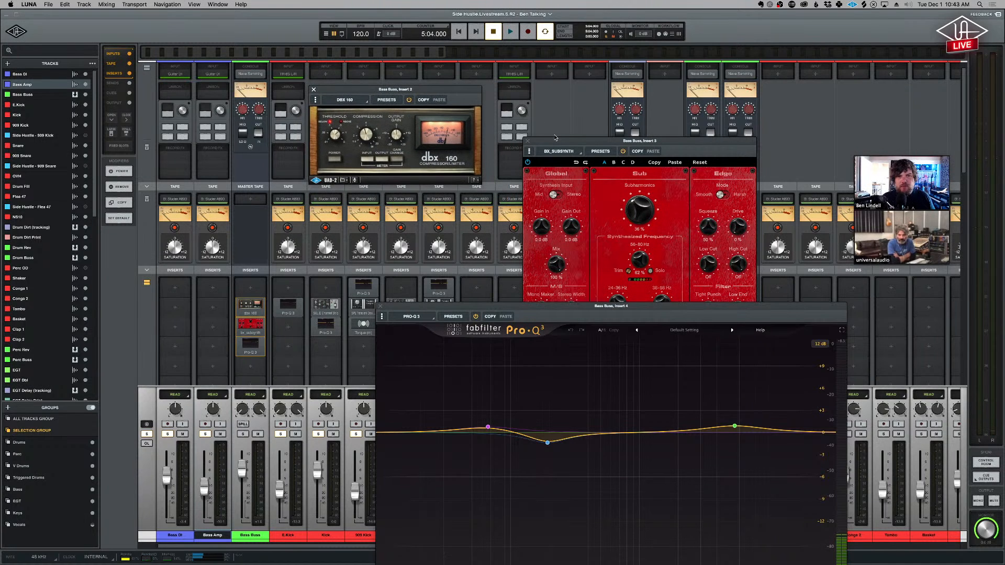
{"action": "left_click_drag", "start_coordinate": [555, 138], "coordinate": [532, 78]}
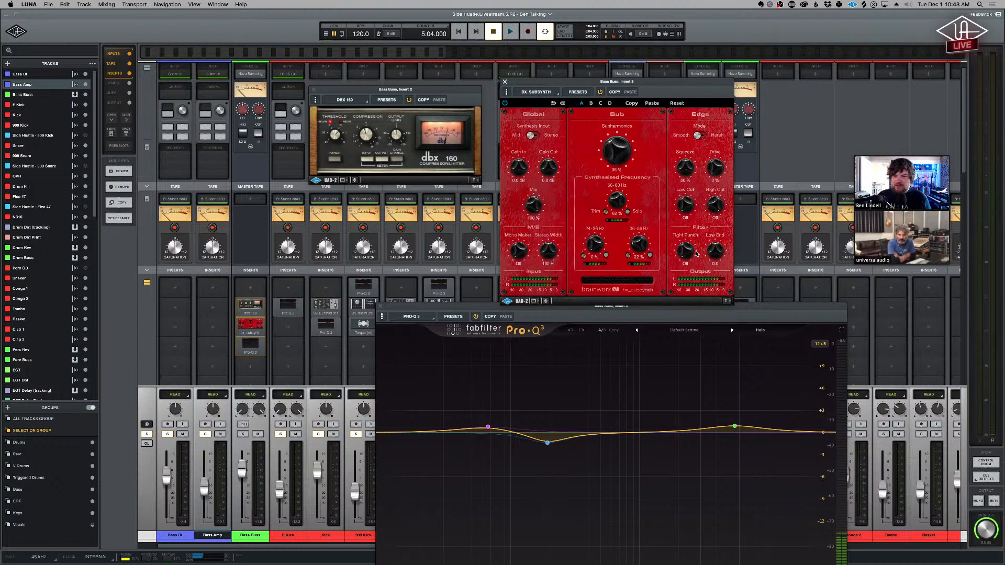
{"action": "left_click", "coordinate": [784, 307]}
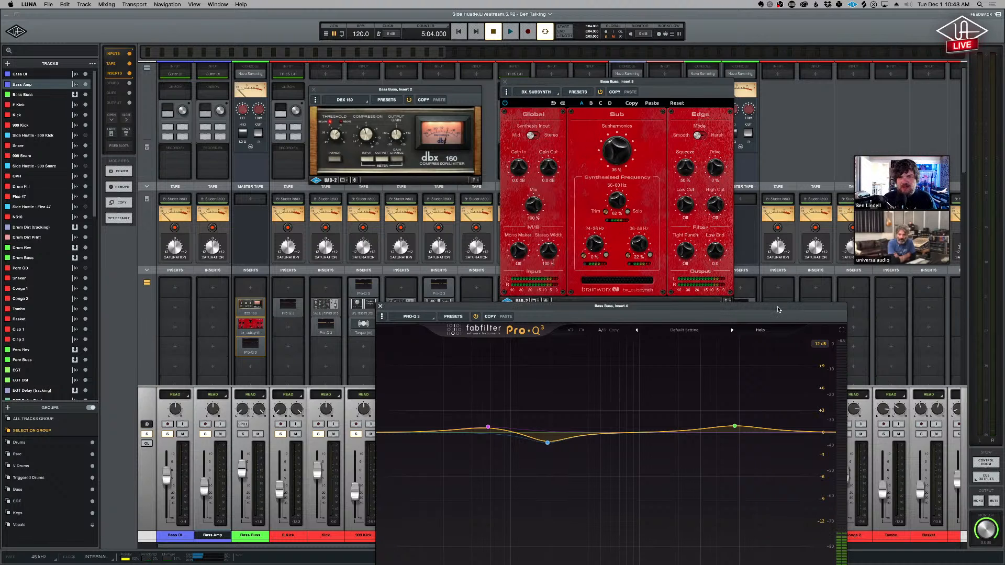
{"action": "left_click_drag", "start_coordinate": [779, 309], "coordinate": [741, 221]}
- Examine the low, low-mid and high bands of the Bass Buss Pro-Q 3, and close the EQ window
{"action": "mouse_move", "coordinate": [453, 341]}
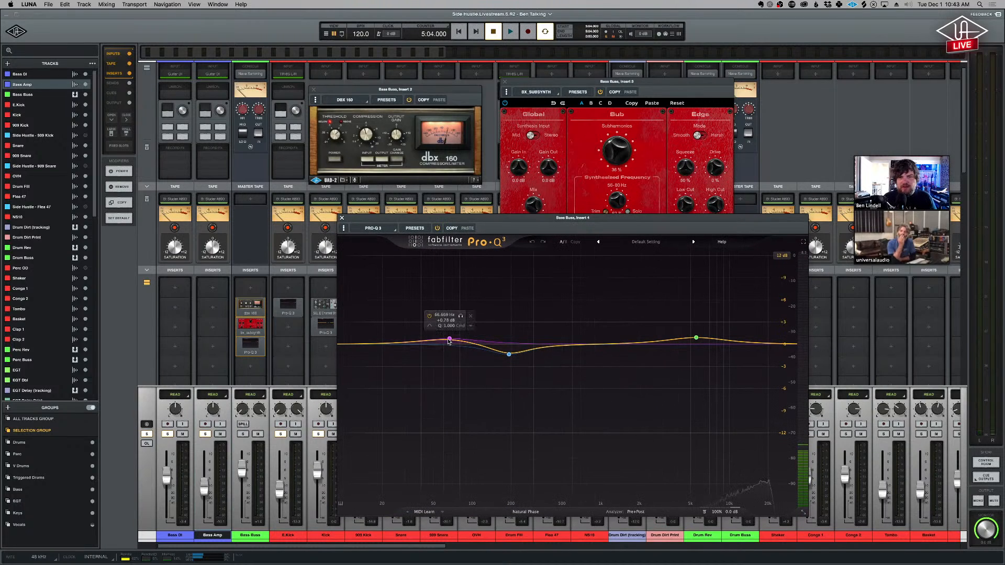
{"action": "mouse_move", "coordinate": [510, 355]}
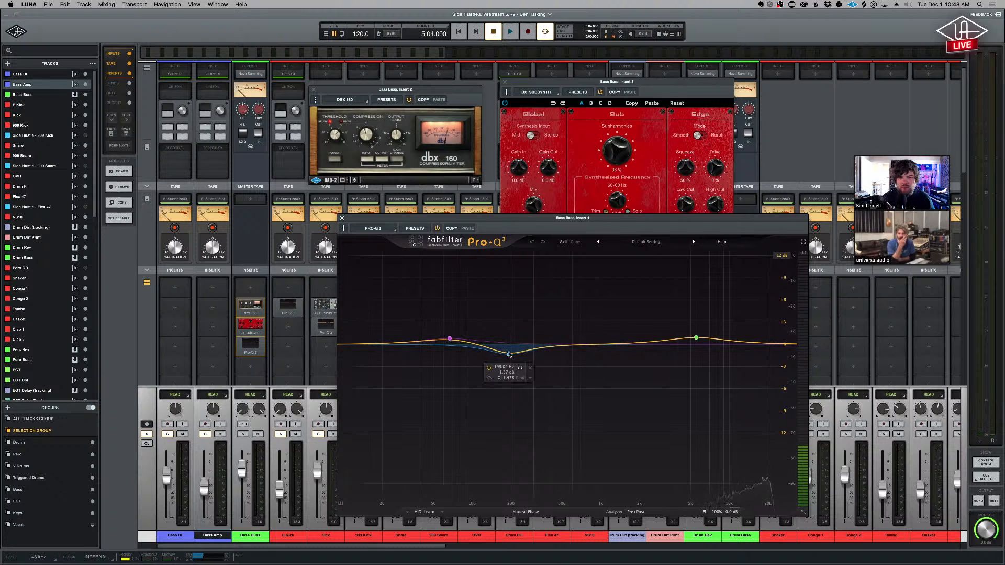
{"action": "mouse_move", "coordinate": [697, 338]}
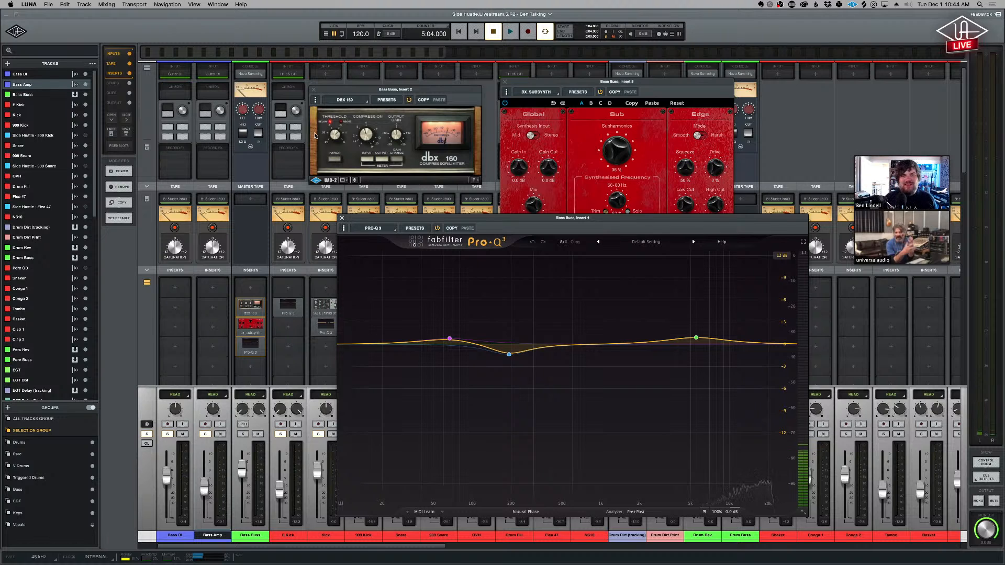
{"action": "left_click", "coordinate": [342, 218]}
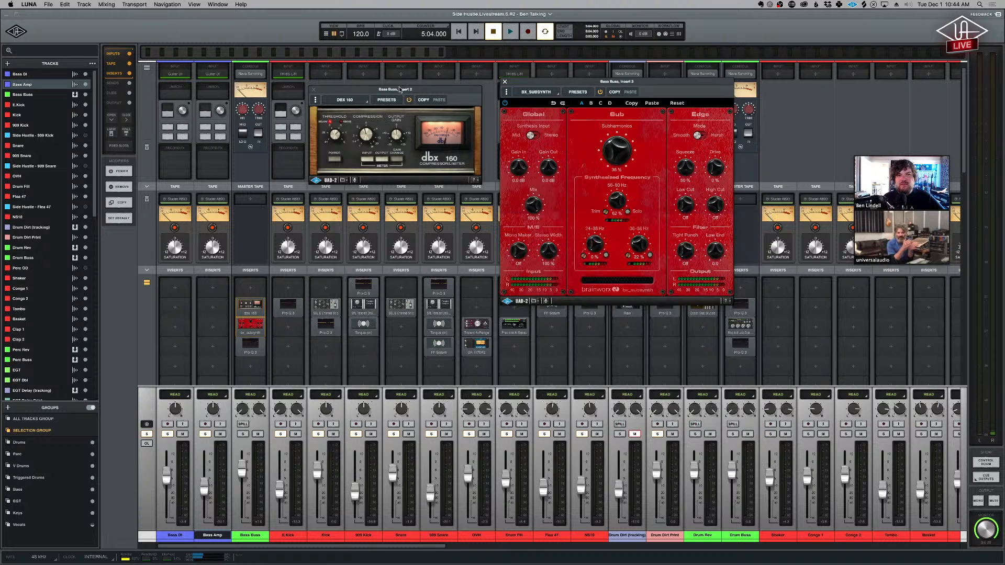
{"action": "left_click_drag", "start_coordinate": [400, 89], "coordinate": [401, 87]}
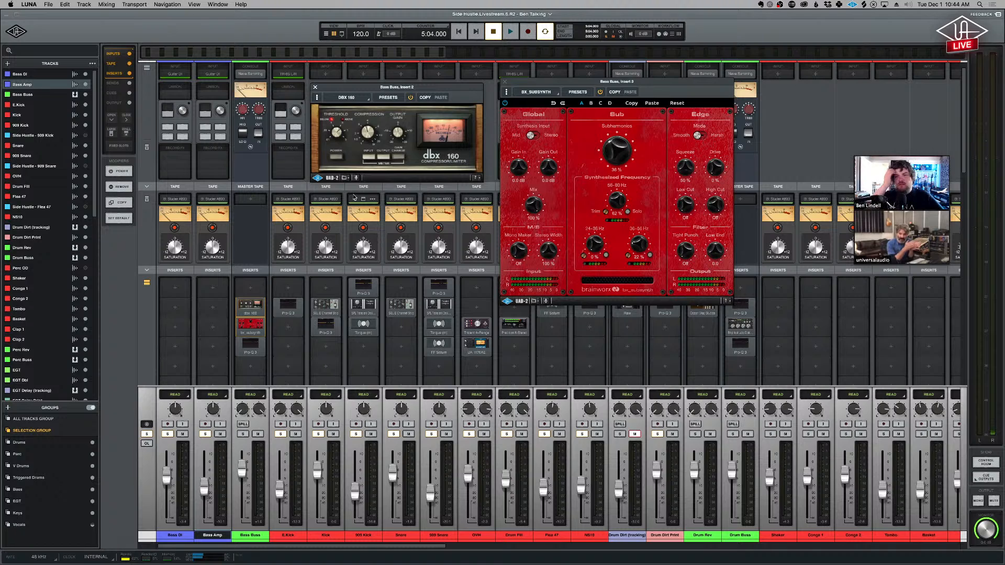
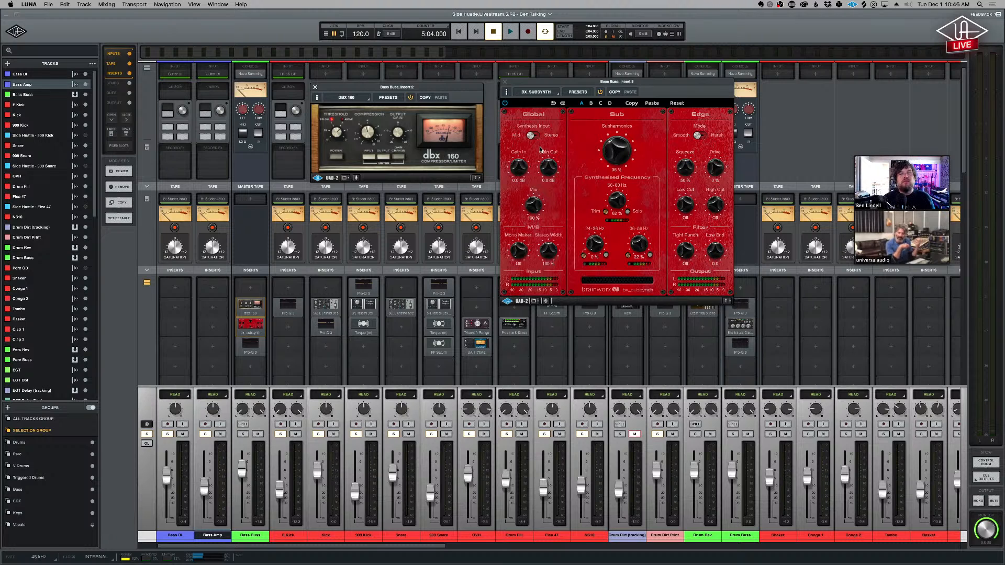
- Play the song while switching the dbx 160 on Bass Buss out and in to compare its sound, and stop playback
{"action": "left_click_drag", "start_coordinate": [918, 163], "coordinate": [898, 67]}
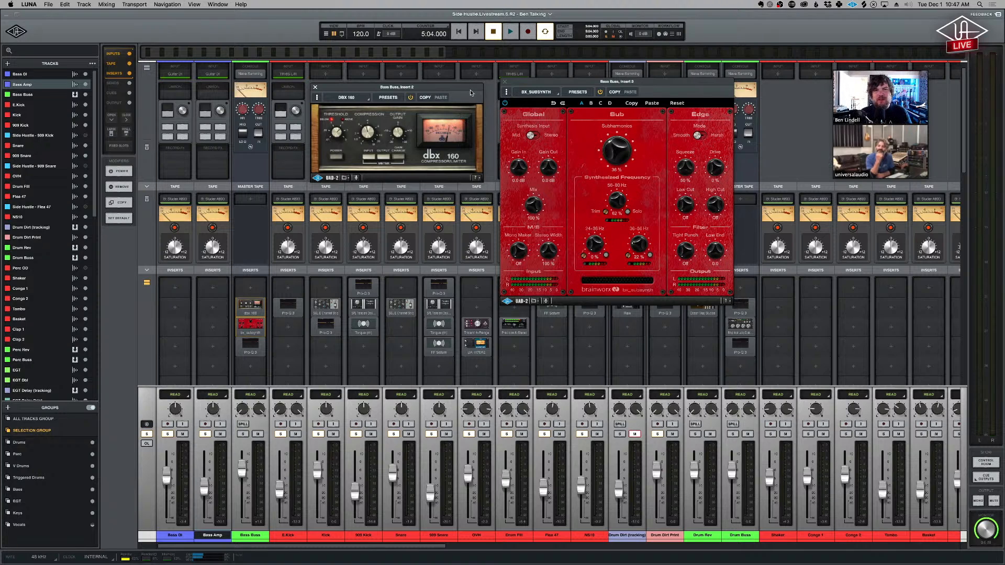
{"action": "left_click_drag", "start_coordinate": [469, 92], "coordinate": [472, 91]}
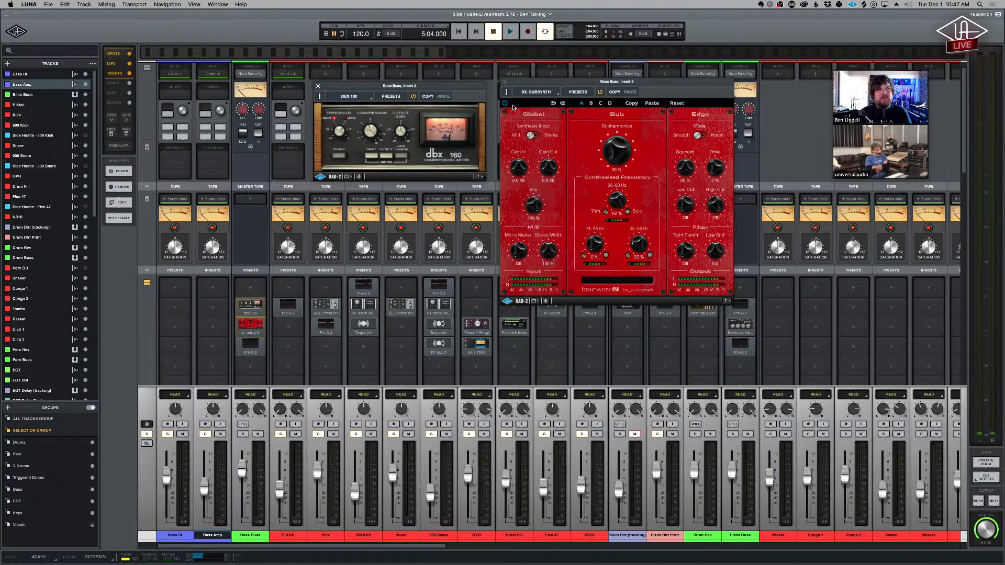
{"action": "key", "text": "space"}
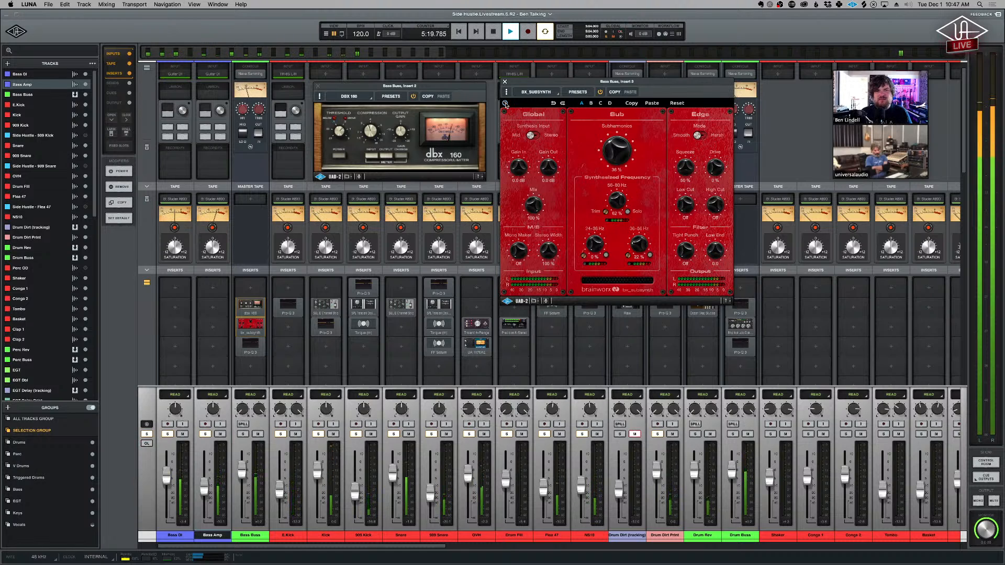
{"action": "left_click", "coordinate": [338, 157]}
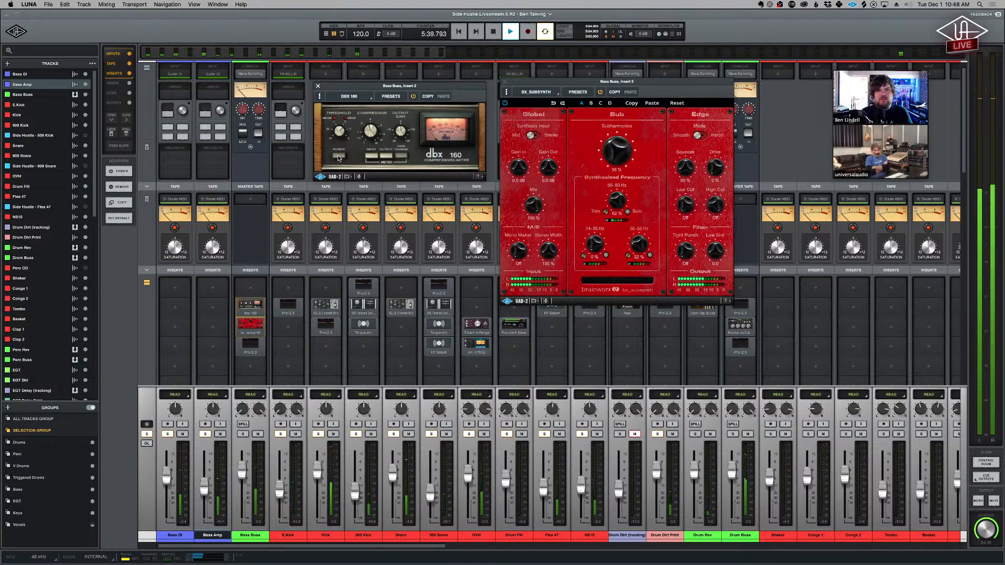
{"action": "key", "text": "space"}
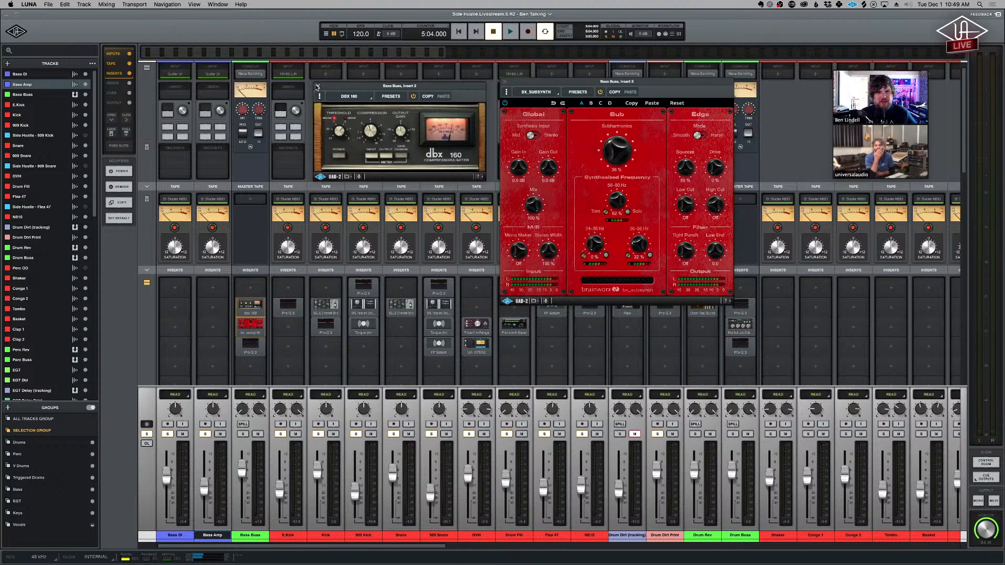
- Close the dbx 160 and bx_subsynth windows on Bass Buss, and select the Kick channel
{"action": "left_click", "coordinate": [318, 86]}
{"action": "left_click", "coordinate": [505, 82]}
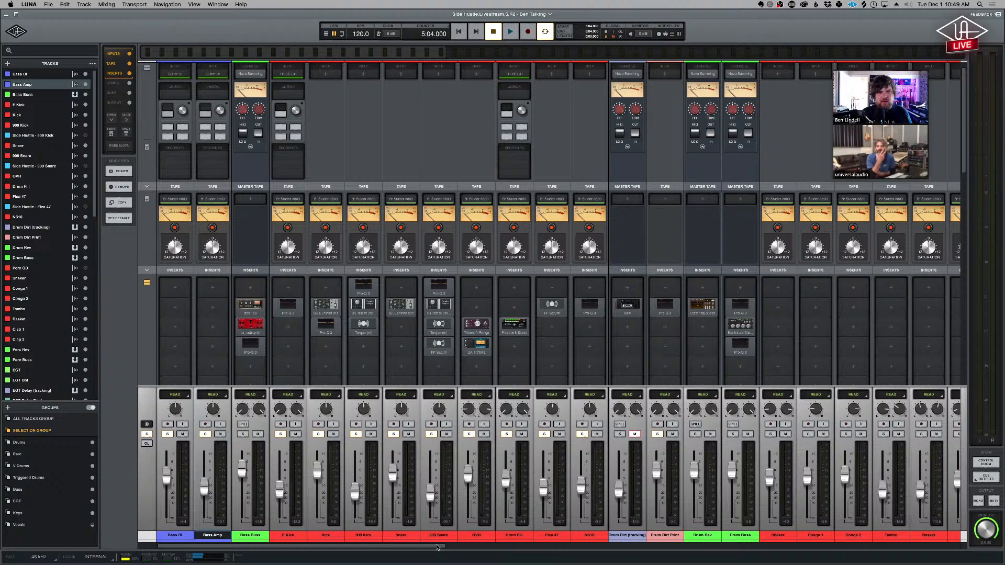
{"action": "left_click", "coordinate": [313, 537]}
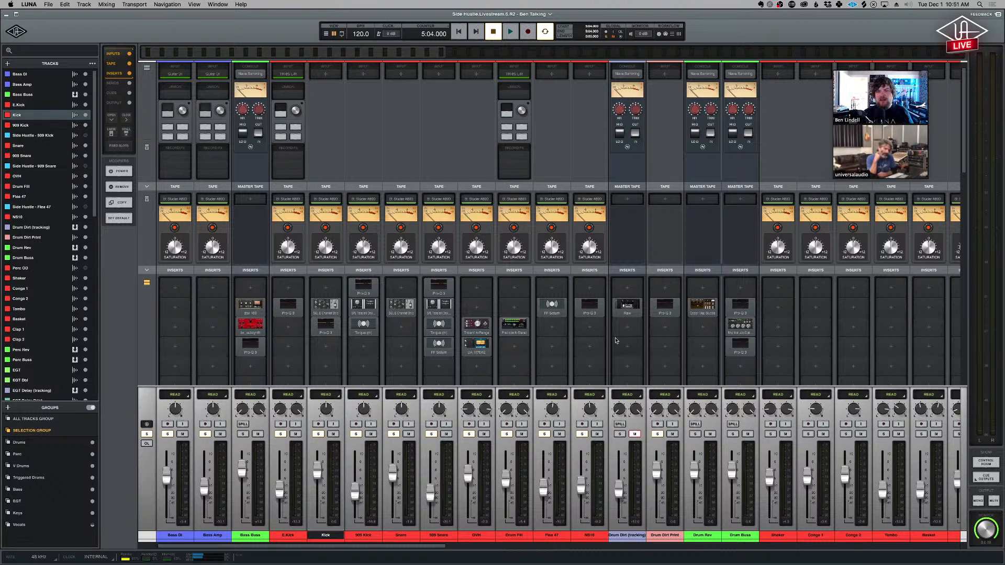
- Check the drum channels' sends to Drum Dirt (tracking), show the Raw distortion plug-in on that bus, and close its window
{"action": "scroll", "coordinate": [616, 341], "scroll_direction": "down", "scroll_amount": 10}
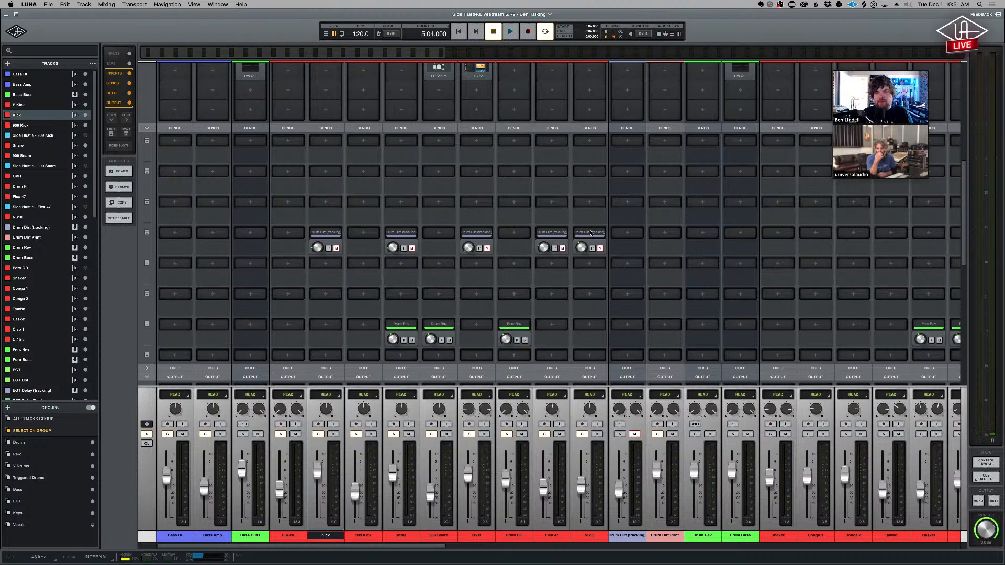
{"action": "scroll", "coordinate": [618, 188], "scroll_direction": "up", "scroll_amount": 5}
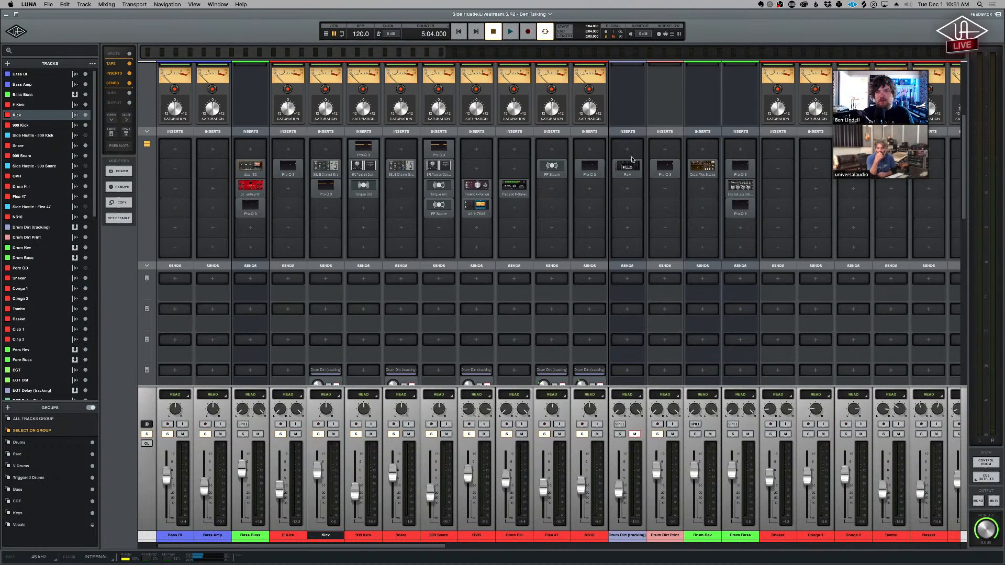
{"action": "left_click", "coordinate": [634, 164]}
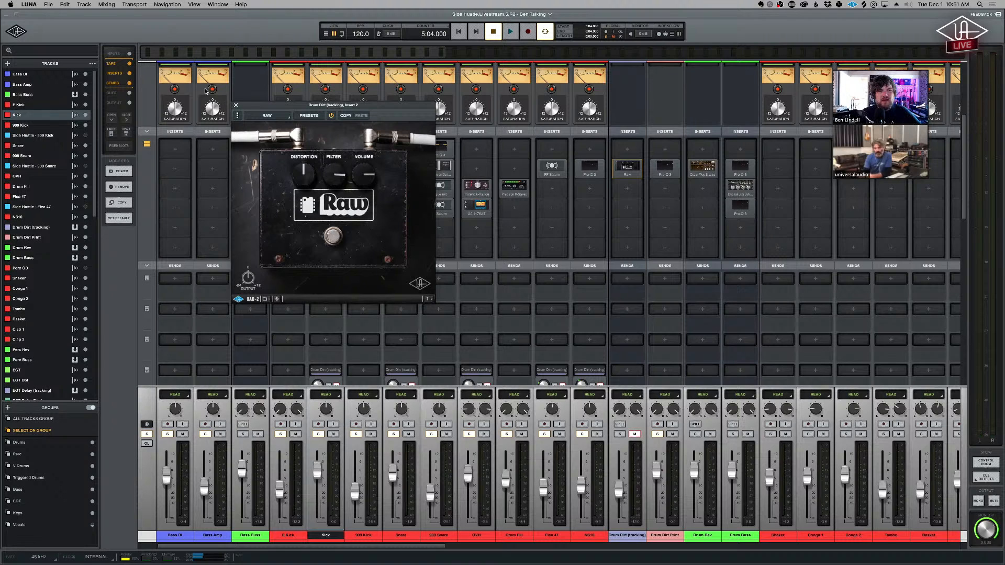
{"action": "left_click", "coordinate": [236, 105]}
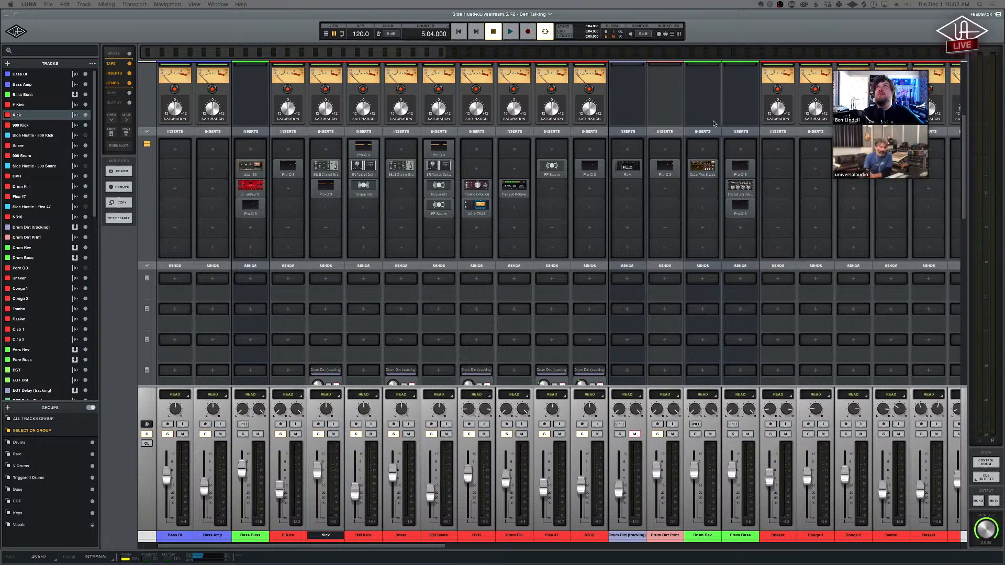
- Show the Pro-Q 3 curve on Drum Dirt Print, and close the EQ window
{"action": "left_click", "coordinate": [713, 168]}
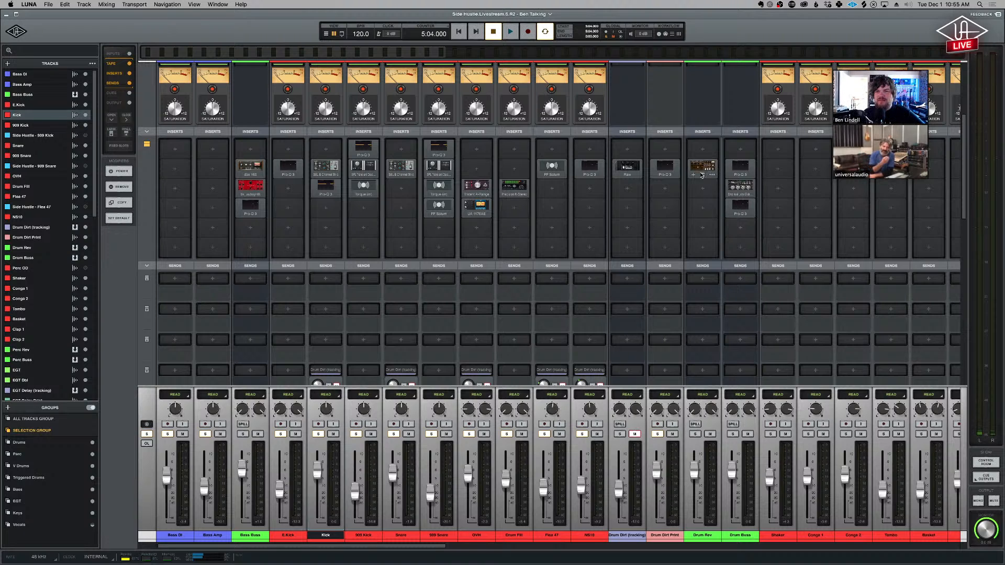
{"action": "left_click", "coordinate": [664, 168]}
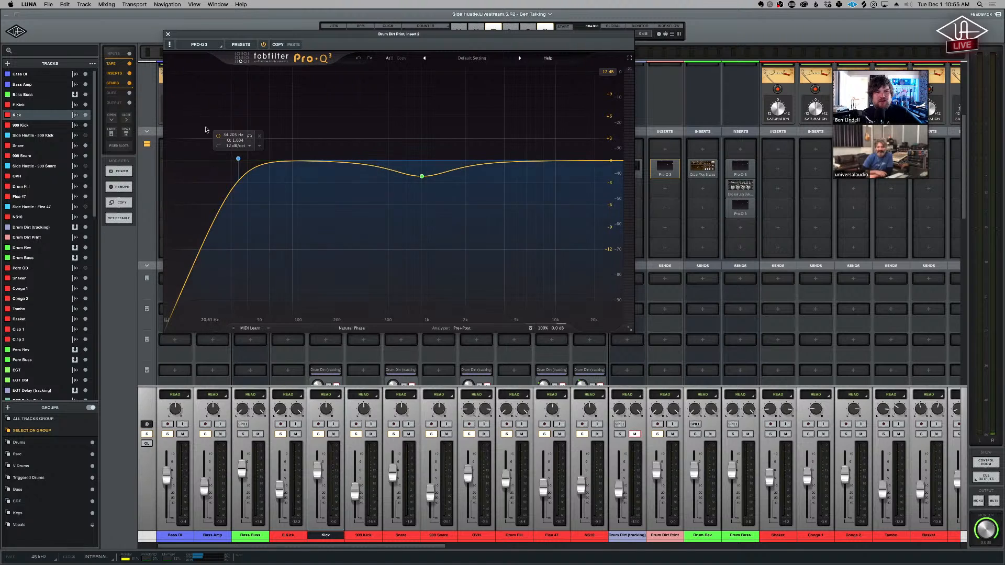
{"action": "left_click", "coordinate": [168, 34]}
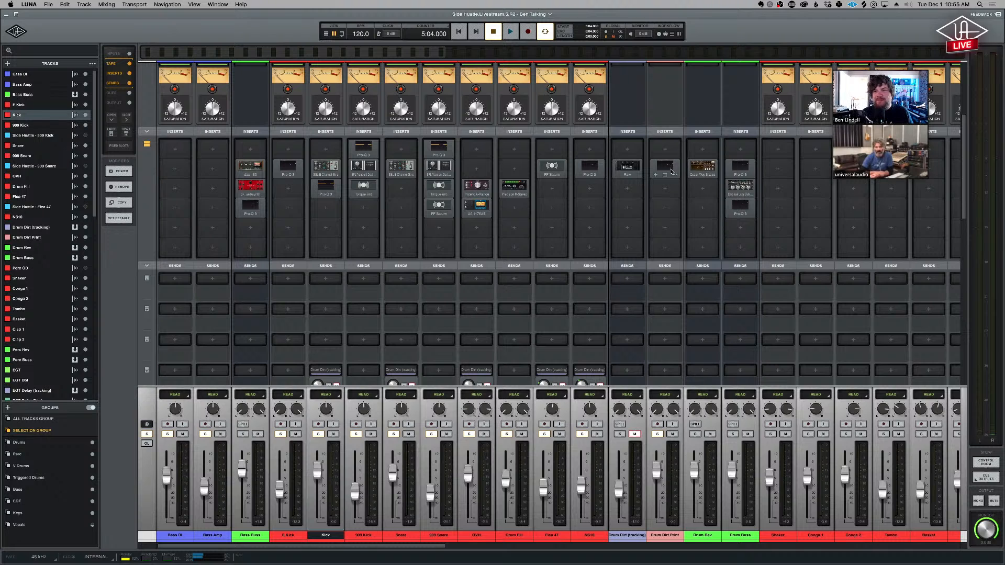
- Show the Ocean Way Studios plug-in on Drum Rev, move its window aside, and review the drum sends and output routing
{"action": "left_click", "coordinate": [703, 167]}
{"action": "scroll", "coordinate": [658, 283], "scroll_direction": "down", "scroll_amount": 1}
{"action": "scroll", "coordinate": [659, 283], "scroll_direction": "down", "scroll_amount": 5}
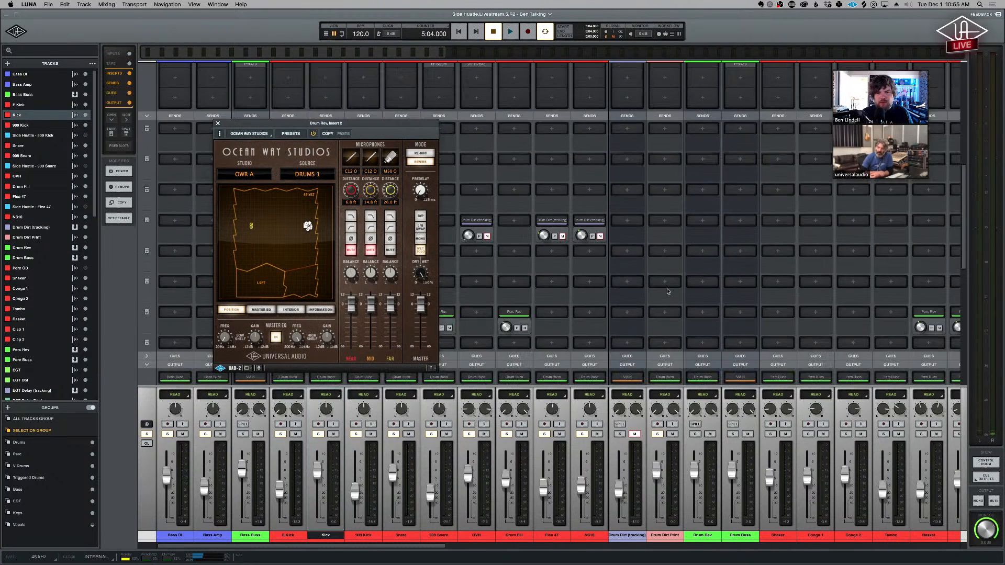
{"action": "left_click_drag", "start_coordinate": [353, 125], "coordinate": [226, 113]}
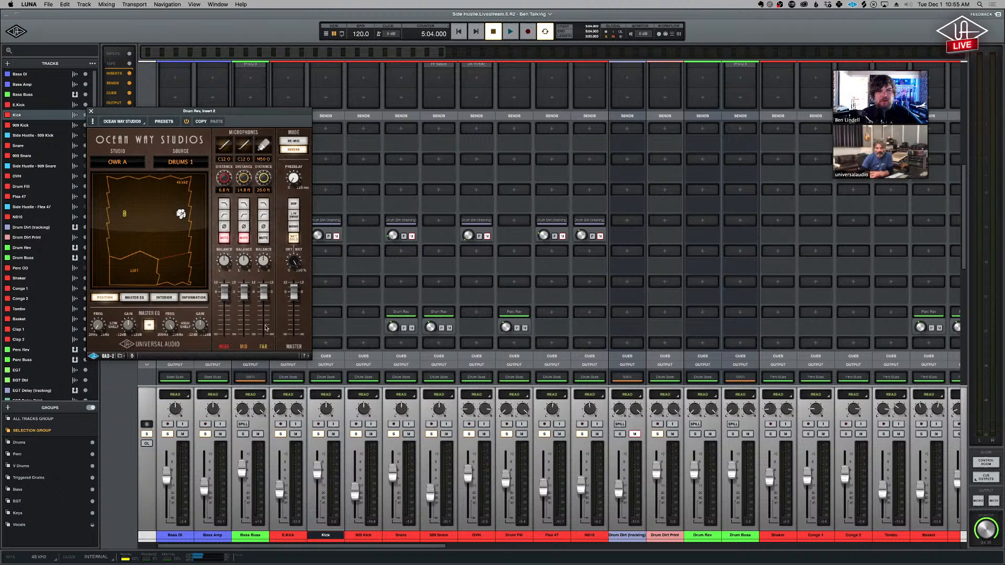
{"action": "scroll", "coordinate": [691, 369], "scroll_direction": "up", "scroll_amount": 5}
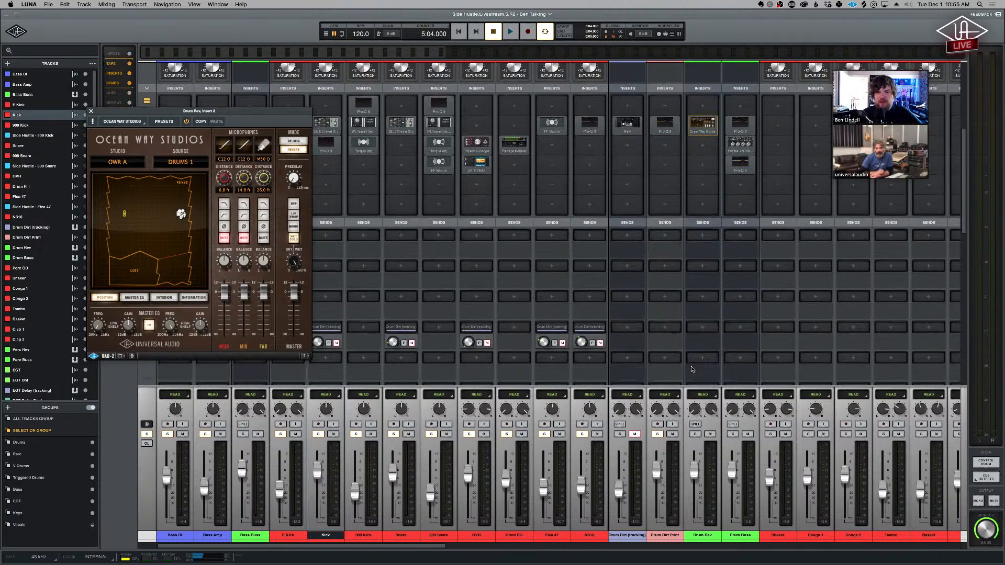
{"action": "scroll", "coordinate": [690, 369], "scroll_direction": "down", "scroll_amount": 5}
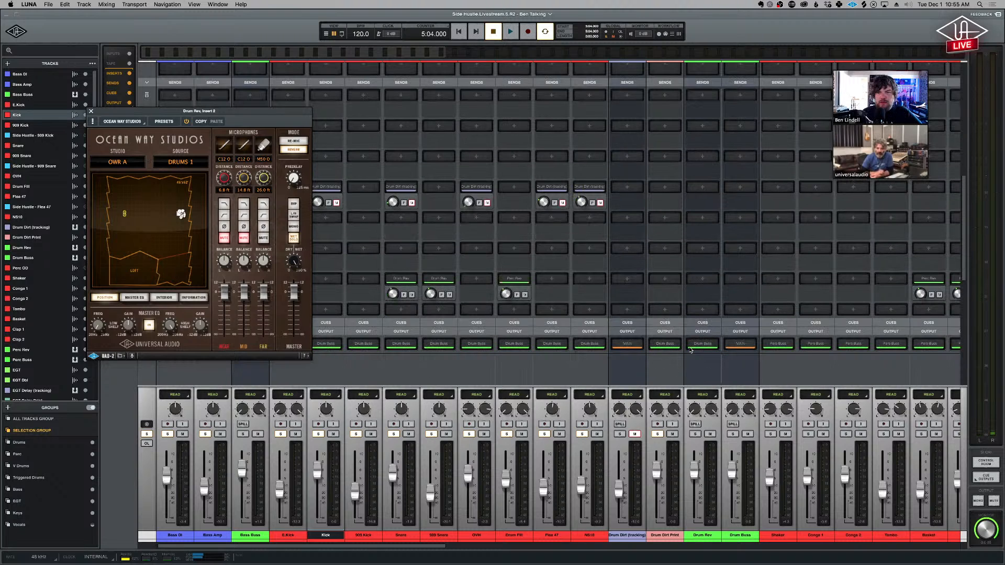
{"action": "scroll", "coordinate": [711, 345], "scroll_direction": "up", "scroll_amount": 5}
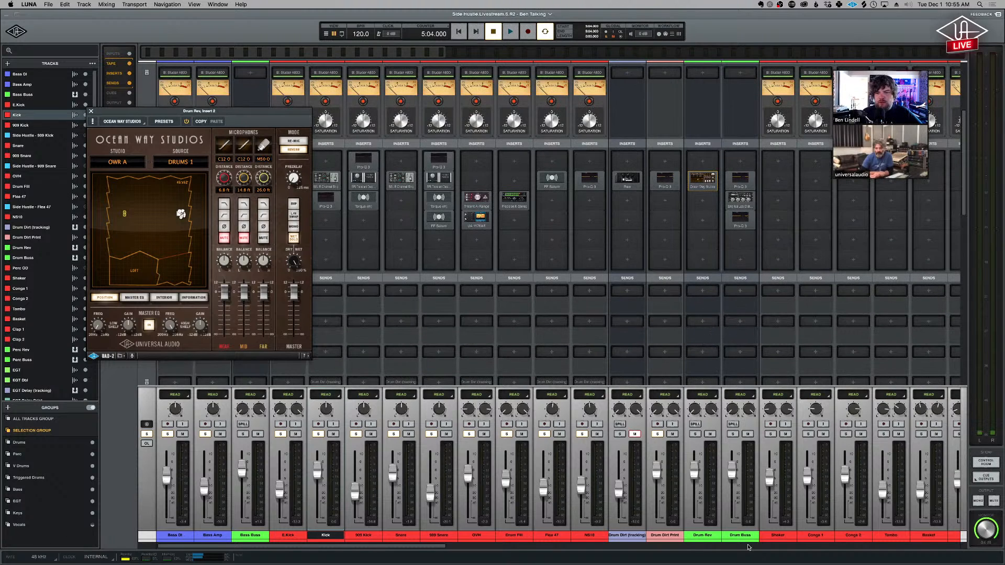
- Bring up both Pro-Q 3 EQs and the Distressor on Drum Buss, and arrange the windows so the Distressor is fully visible
{"action": "left_click", "coordinate": [745, 179]}
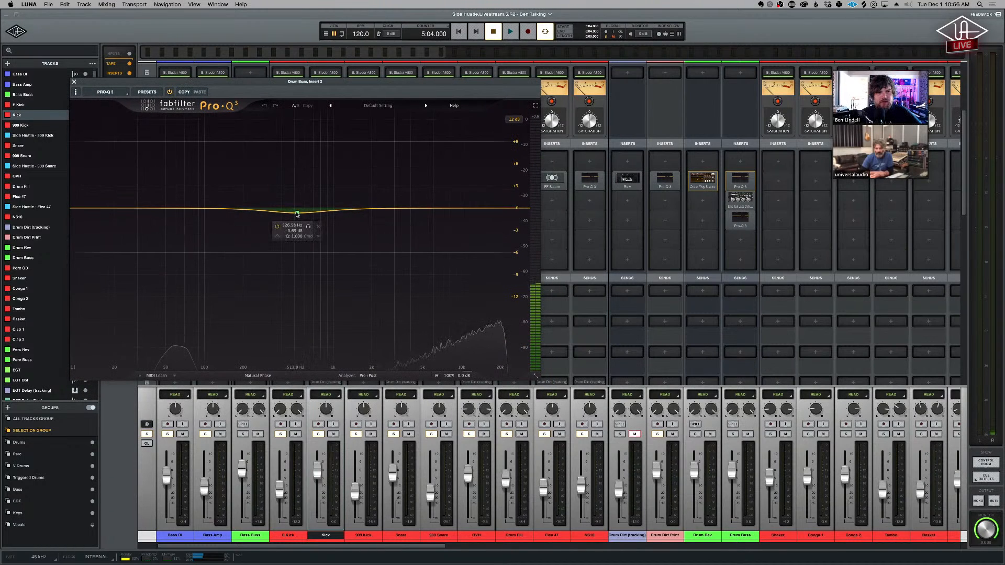
{"action": "left_click", "coordinate": [740, 199]}
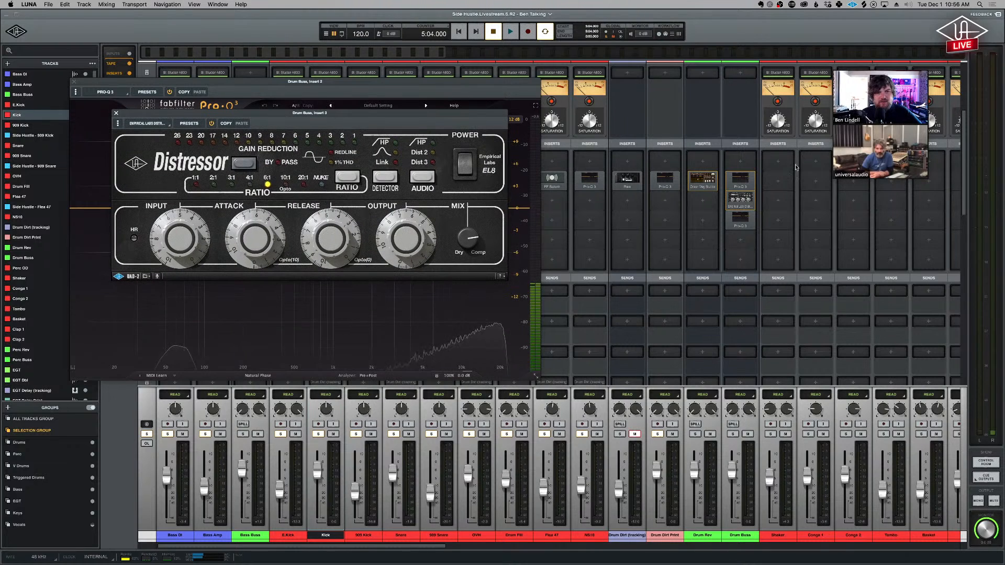
{"action": "left_click", "coordinate": [750, 215]}
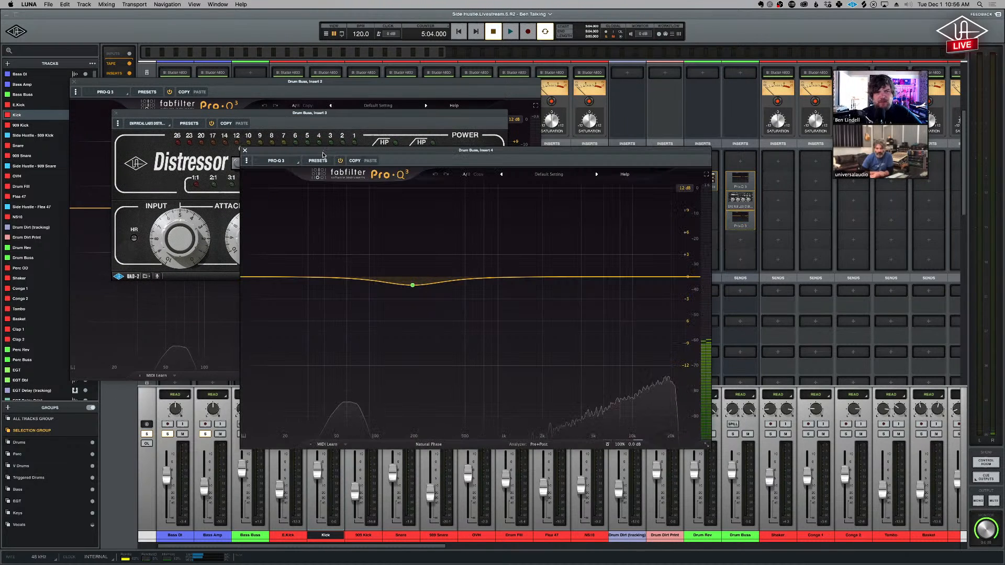
{"action": "left_click_drag", "start_coordinate": [316, 152], "coordinate": [420, 160]}
{"action": "mouse_move", "coordinate": [511, 293]}
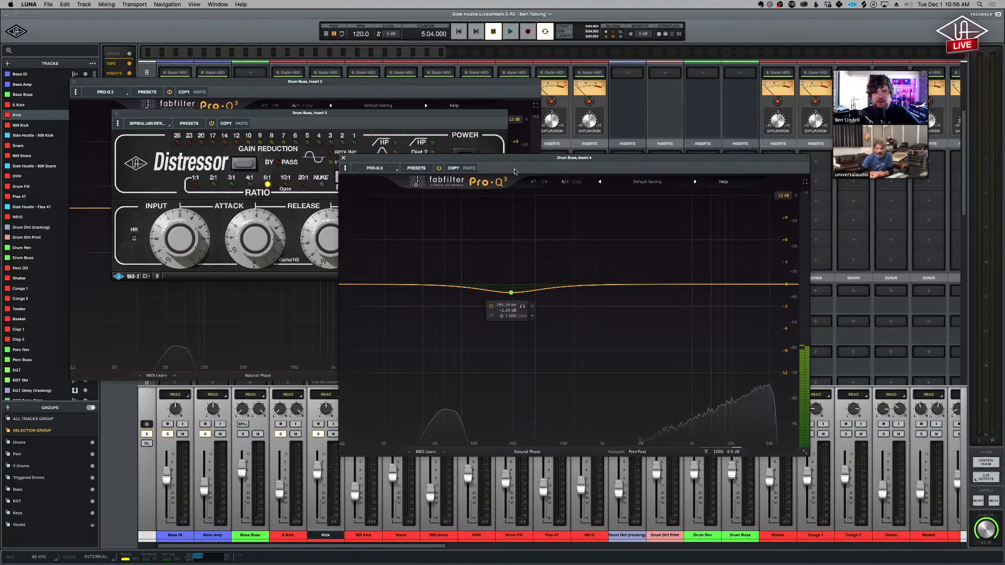
{"action": "left_click_drag", "start_coordinate": [517, 163], "coordinate": [658, 181]}
{"action": "left_click", "coordinate": [412, 121]}
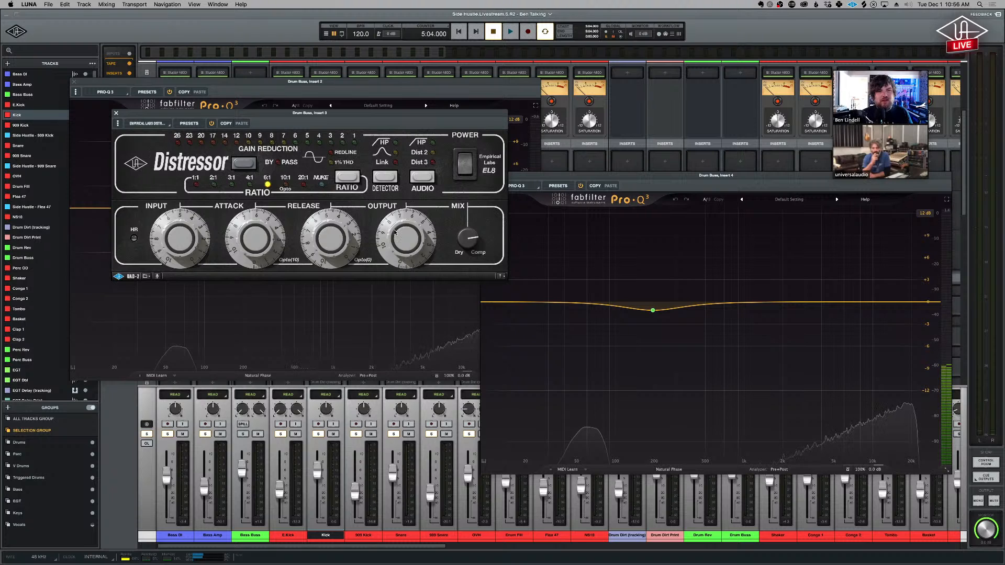
- Play the song while switching the Drum Buss Distressor's power off and on to compare its sound, and stop playback
{"action": "key", "text": "space"}
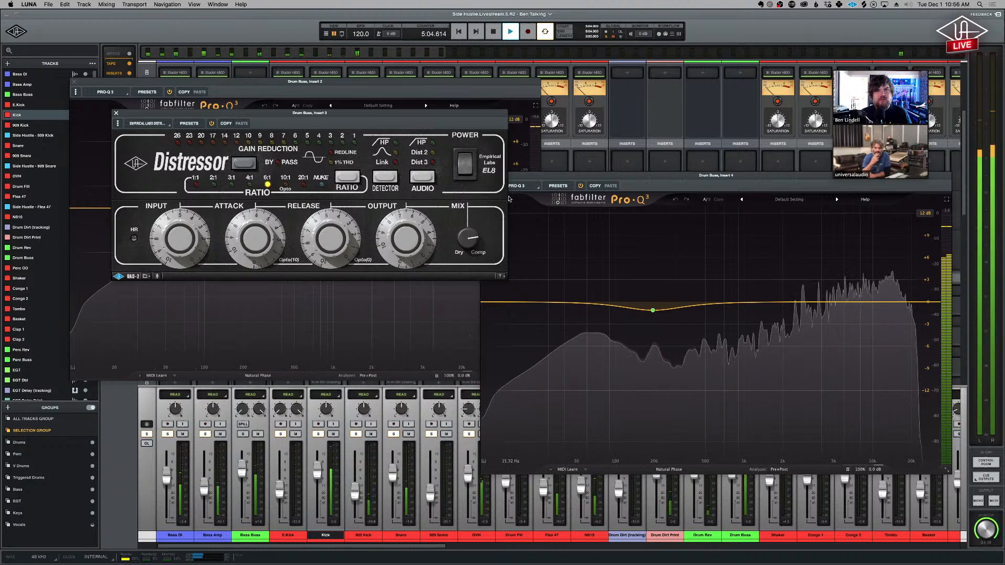
{"action": "left_click", "coordinate": [463, 173]}
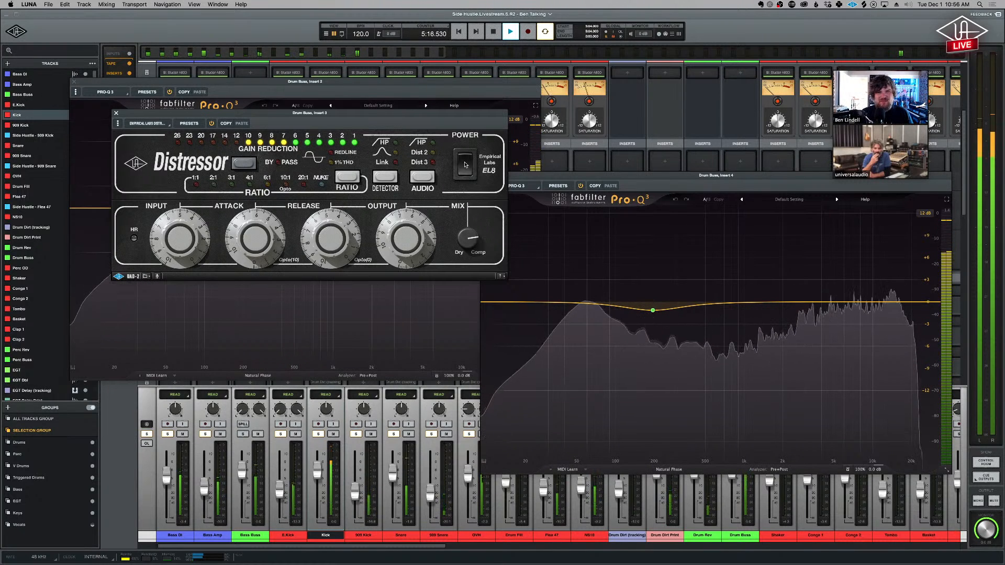
{"action": "left_click", "coordinate": [465, 163]}
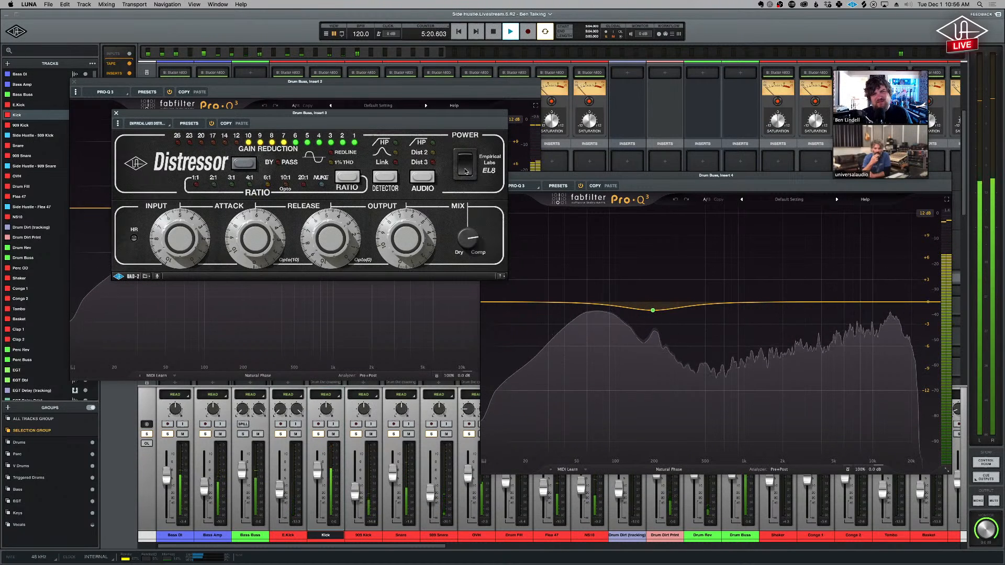
{"action": "left_click", "coordinate": [468, 165]}
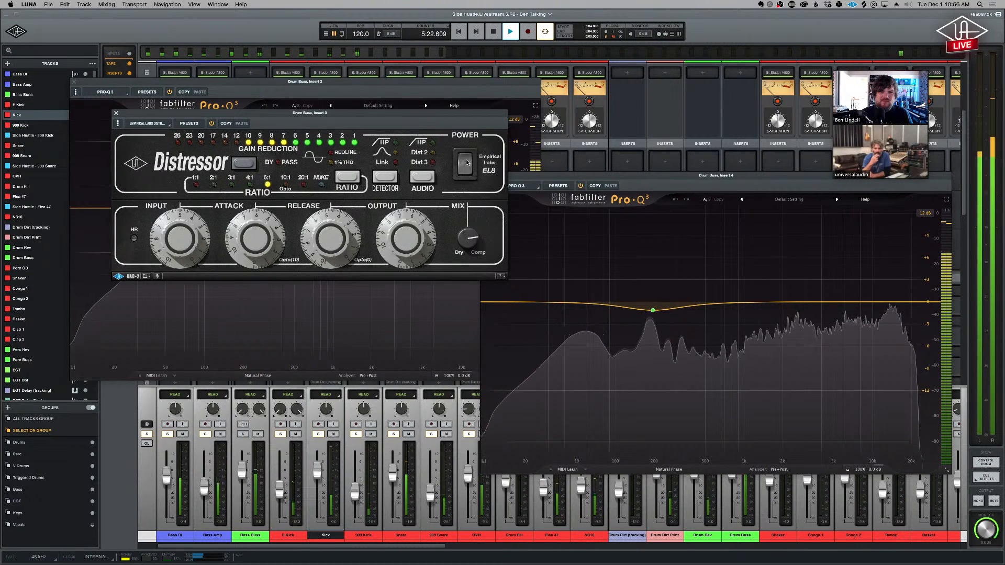
{"action": "key", "text": "space"}
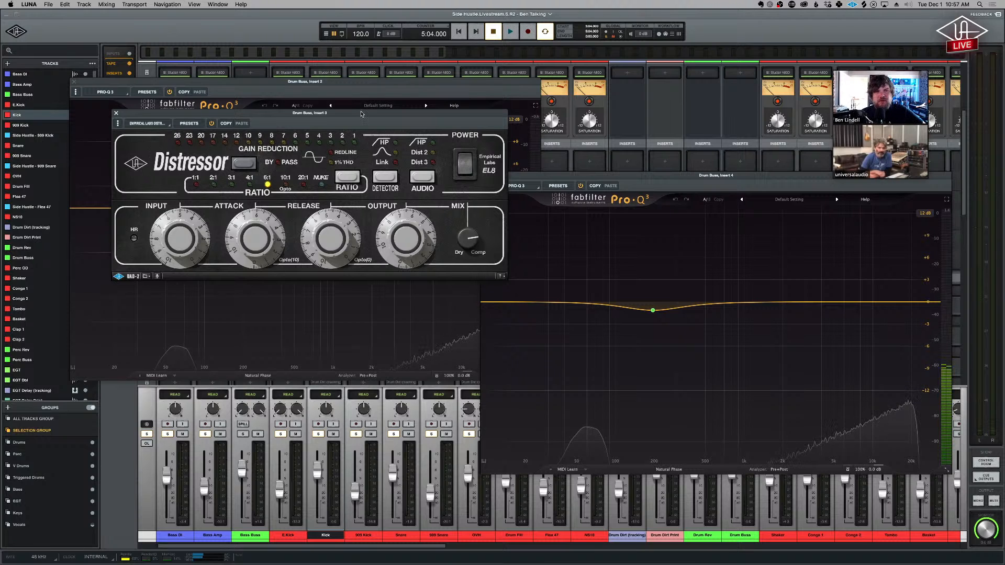
- Examine the Neve Summing and tape sections of the drum buses, and move the Distressor window below the first Drum Buss Pro-Q 3
{"action": "left_click_drag", "start_coordinate": [361, 114], "coordinate": [379, 113]}
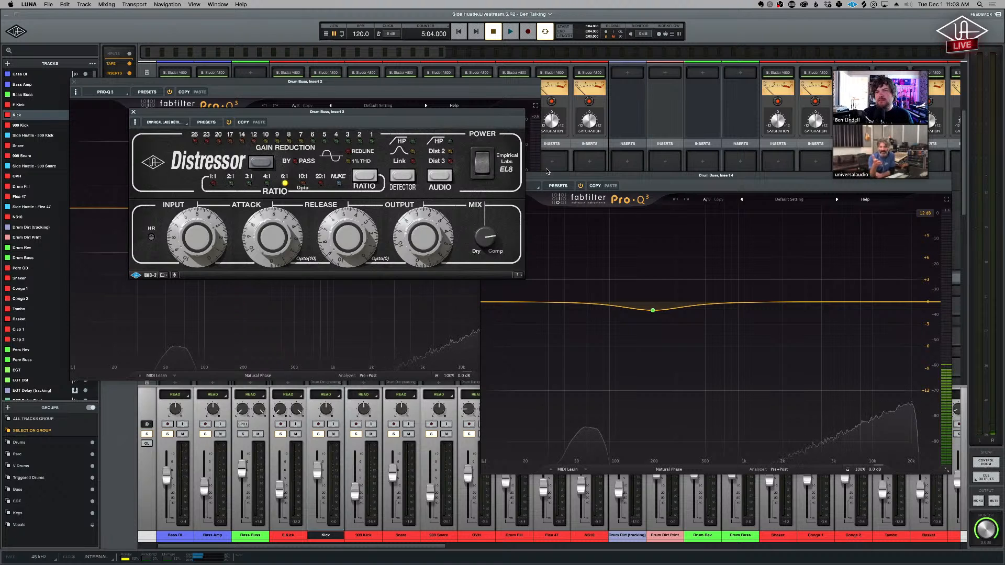
{"action": "scroll", "coordinate": [679, 132], "scroll_direction": "up", "scroll_amount": 4}
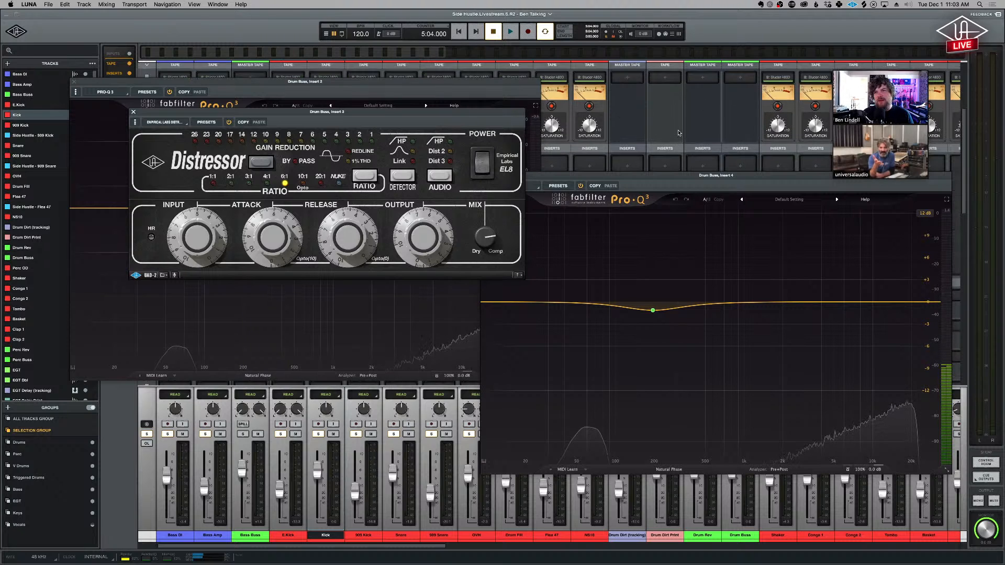
{"action": "scroll", "coordinate": [679, 133], "scroll_direction": "up", "scroll_amount": 3}
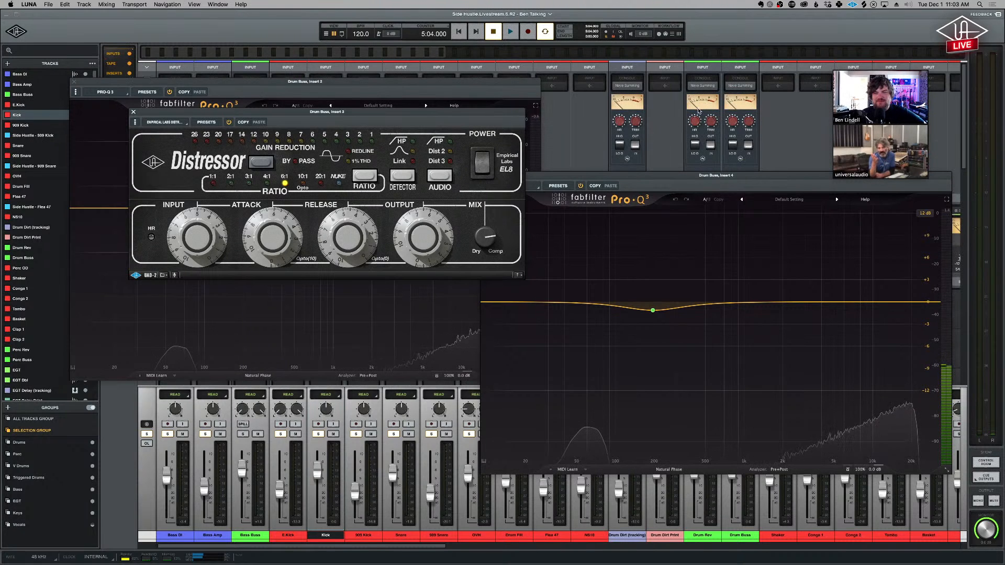
{"action": "scroll", "coordinate": [728, 131], "scroll_direction": "down", "scroll_amount": 5}
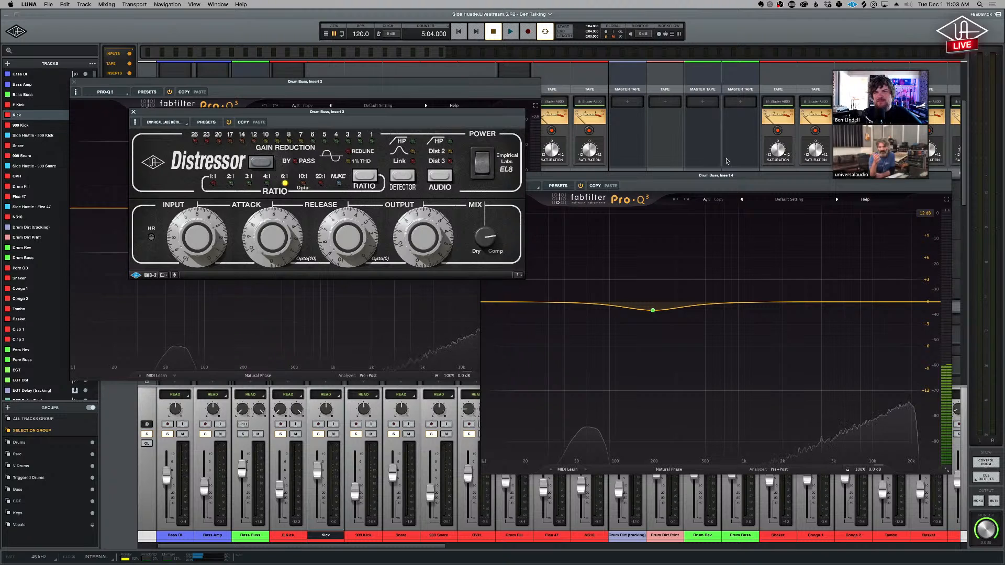
{"action": "scroll", "coordinate": [713, 158], "scroll_direction": "down", "scroll_amount": 1}
{"action": "scroll", "coordinate": [712, 156], "scroll_direction": "down", "scroll_amount": 1}
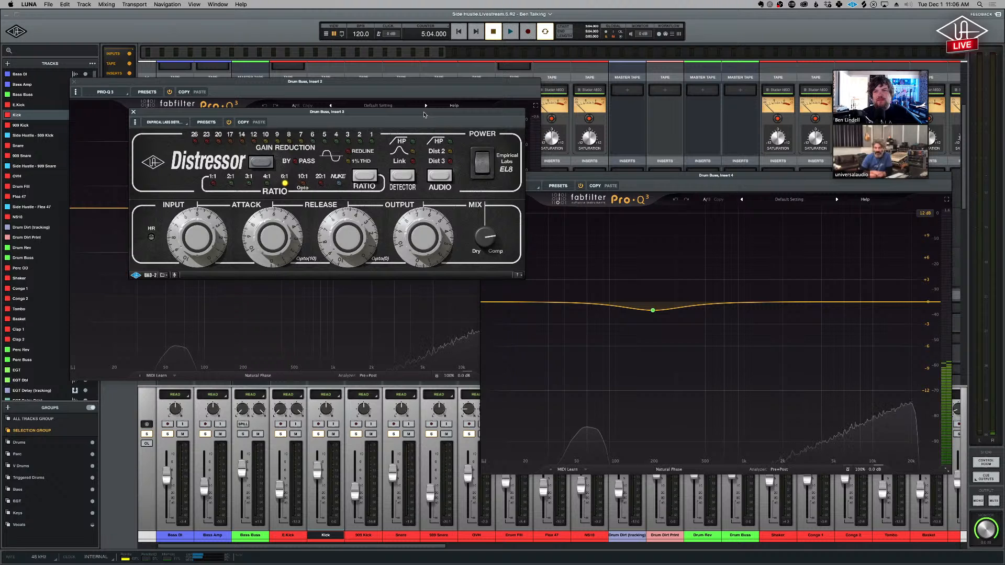
{"action": "left_click_drag", "start_coordinate": [424, 115], "coordinate": [382, 382]}
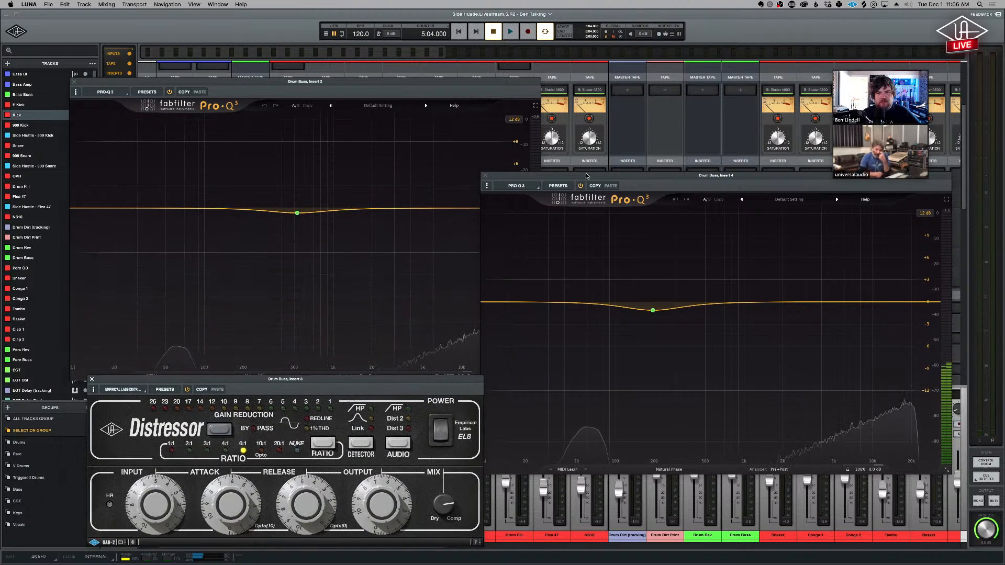
- Arrange the two Drum Buss Pro-Q 3 windows side by side above the Distressor so both EQ curves are fully visible
{"action": "left_click_drag", "start_coordinate": [663, 176], "coordinate": [800, 300]}
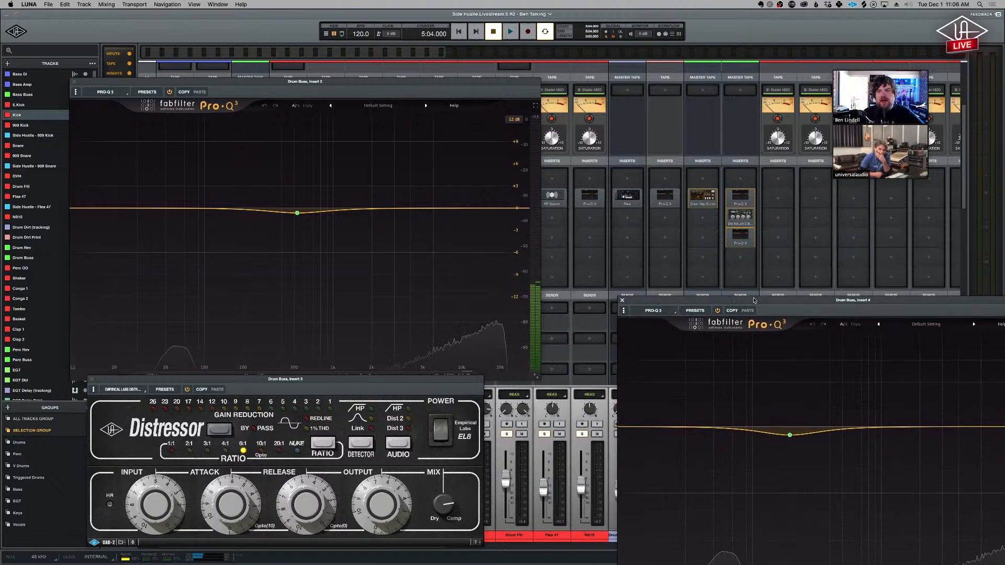
{"action": "left_click_drag", "start_coordinate": [753, 298], "coordinate": [654, 86]}
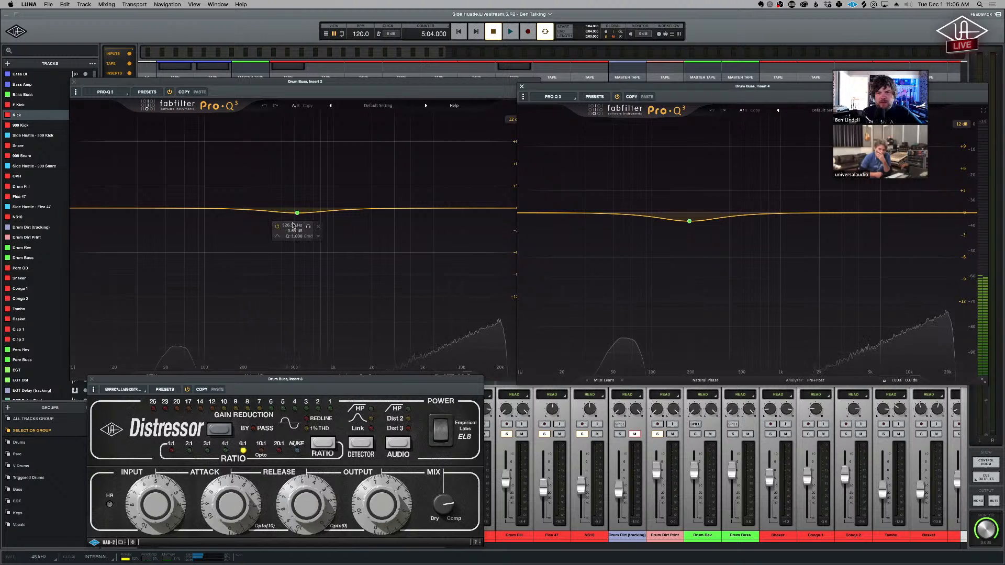
{"action": "left_click_drag", "start_coordinate": [493, 83], "coordinate": [466, 78]}
{"action": "left_click_drag", "start_coordinate": [565, 89], "coordinate": [561, 82]}
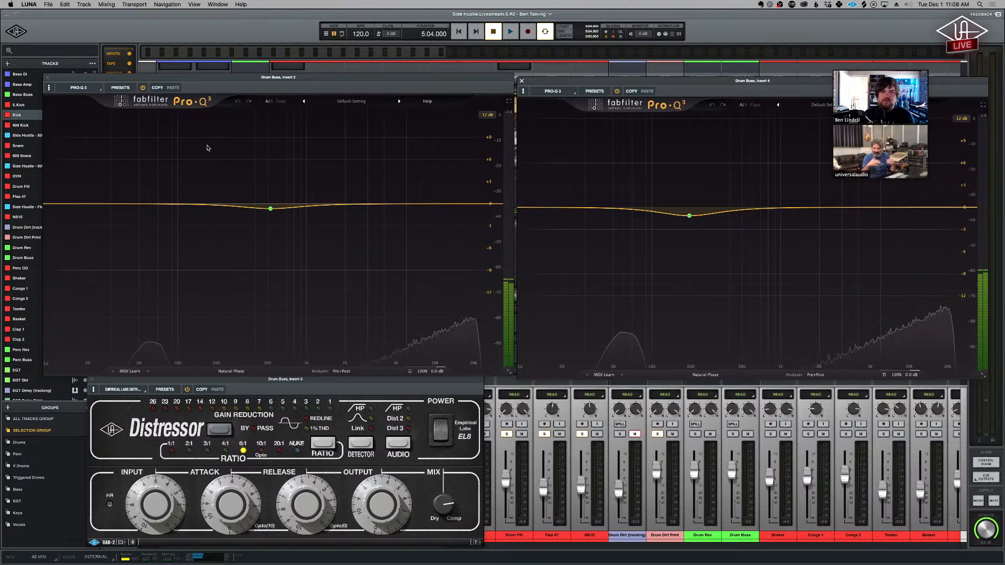
- Play the song while bypassing and re-enabling the Pro-Q 3 on Drum Buss insert 2 to compare its effect, and stop playback
{"action": "mouse_move", "coordinate": [273, 211]}
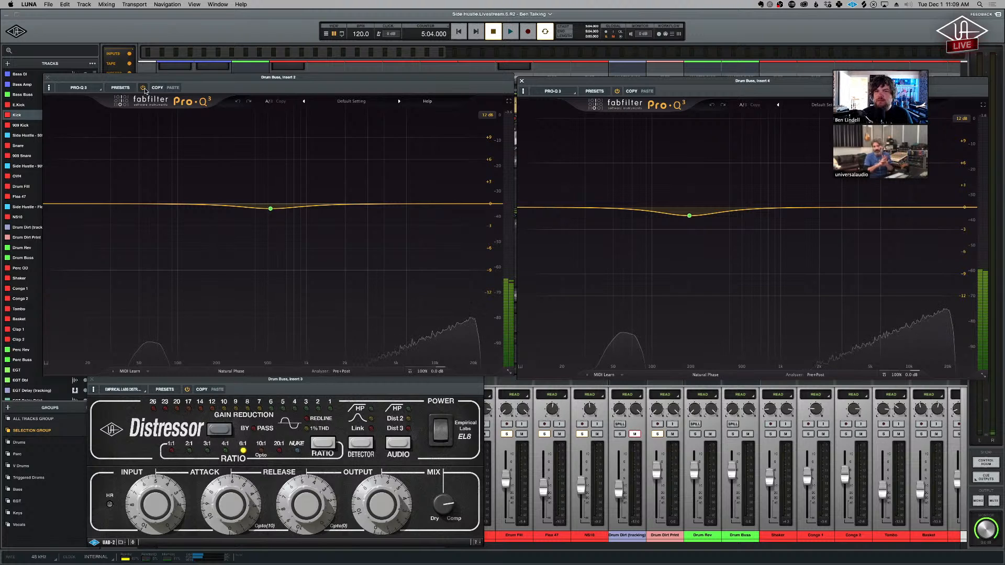
{"action": "key", "text": "space"}
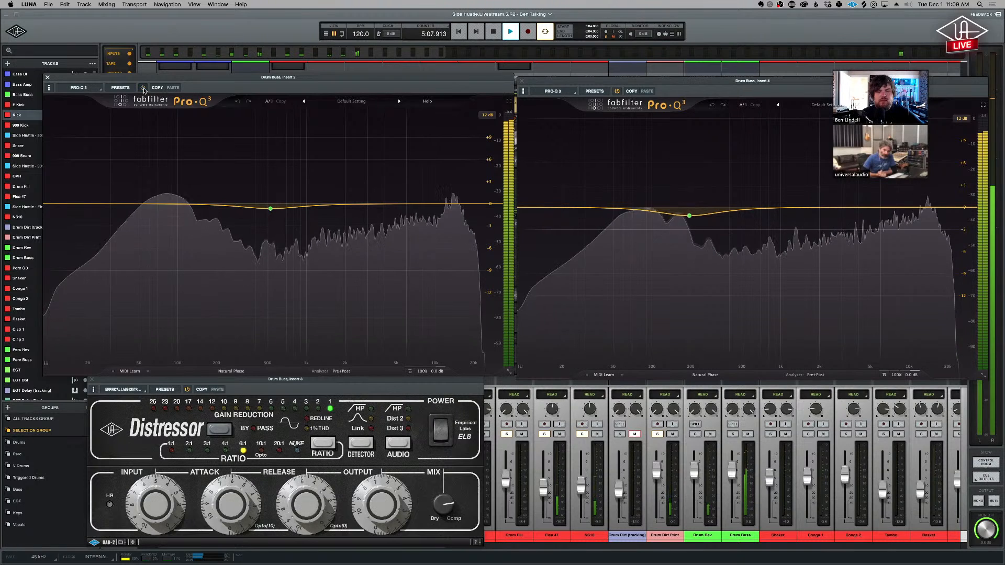
{"action": "left_click", "coordinate": [144, 88]}
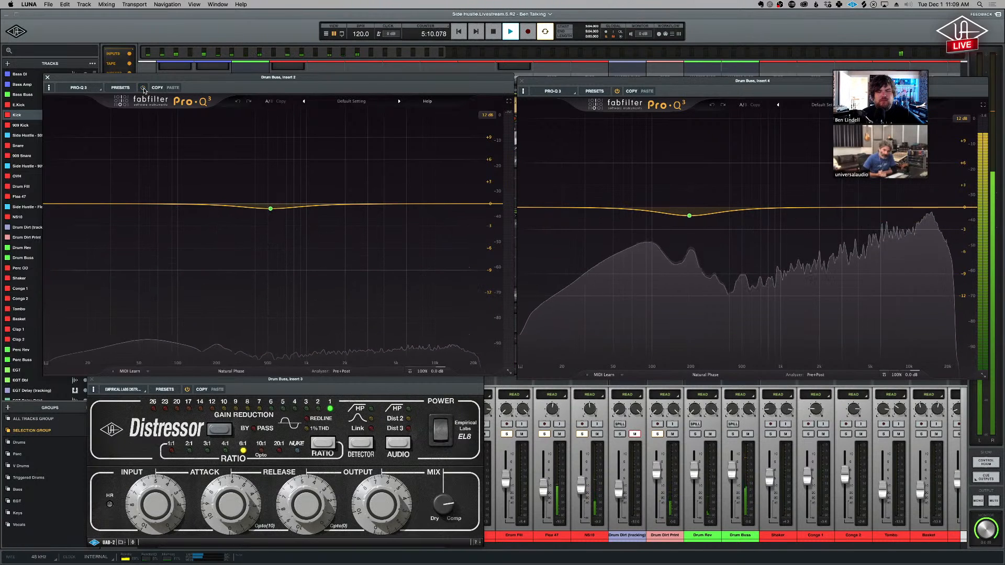
{"action": "left_click", "coordinate": [143, 88]}
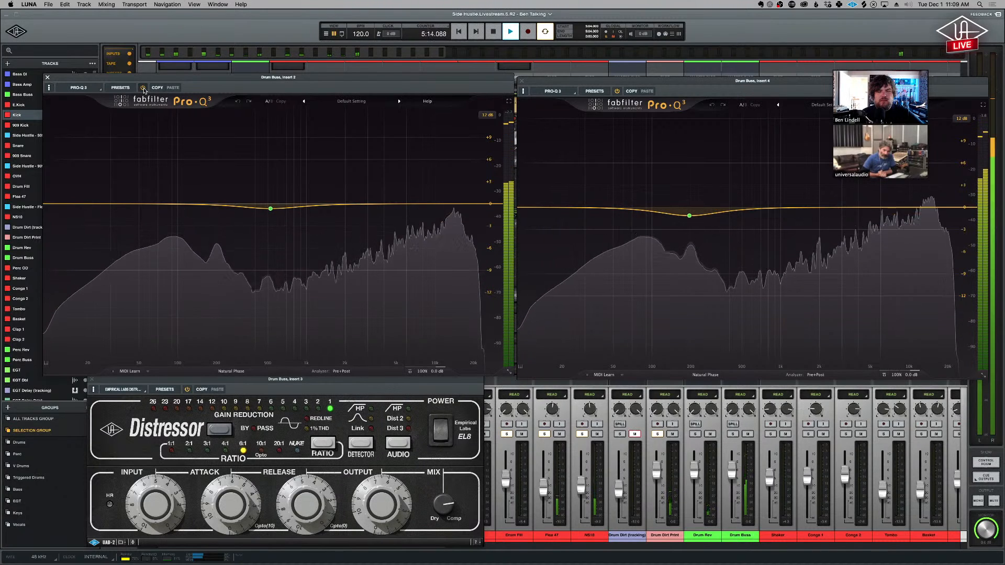
{"action": "left_click", "coordinate": [143, 88]}
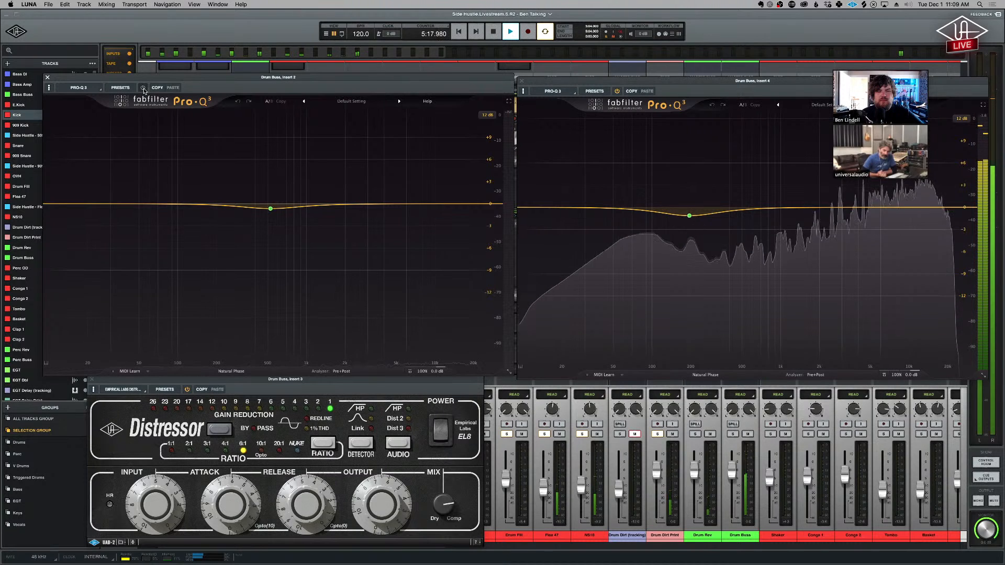
{"action": "left_click", "coordinate": [143, 88]}
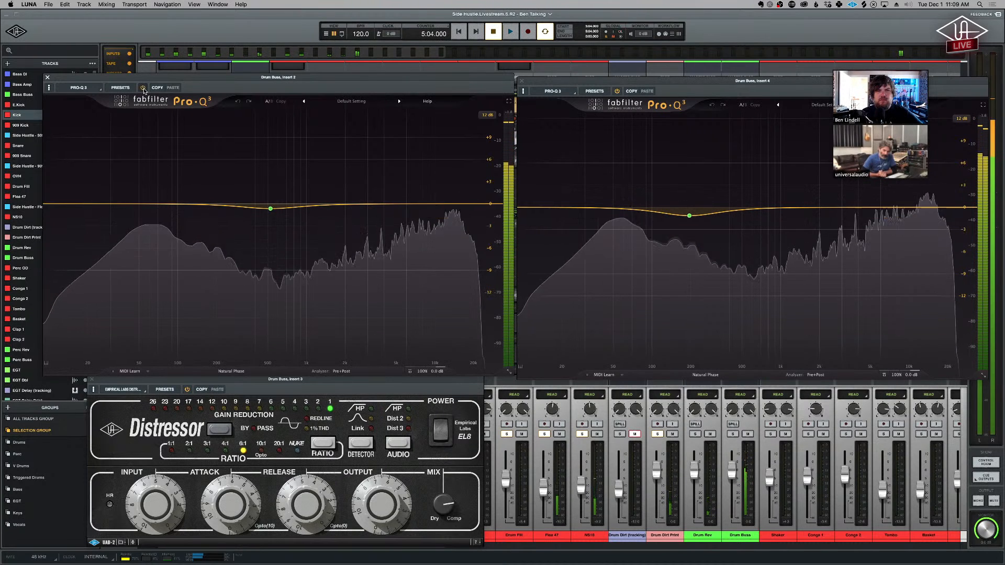
{"action": "key", "text": "space"}
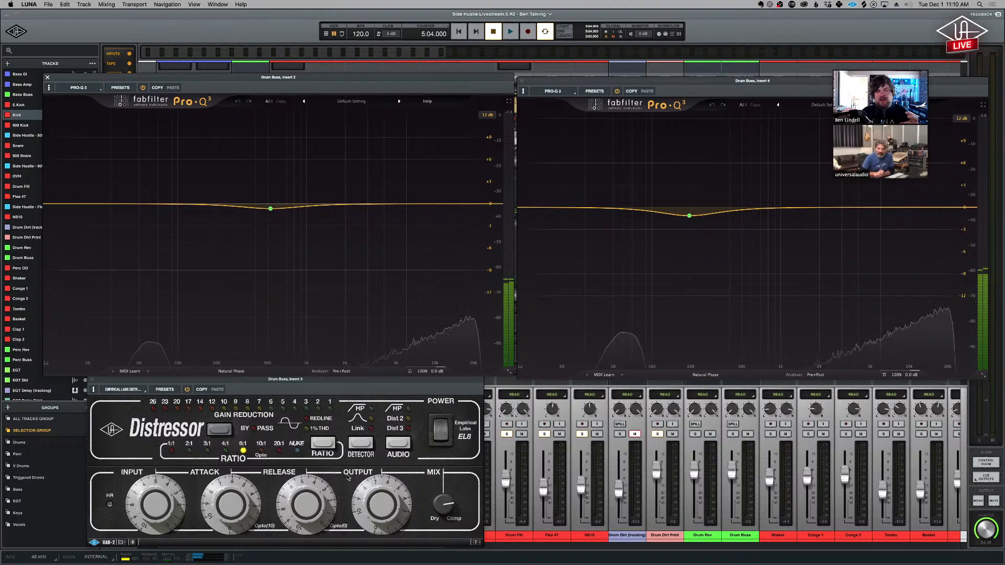
- Inspect the EQ band of the Pro-Q 3 on Drum Buss insert 4, and compare its sound bypassed and active during playback
{"action": "mouse_move", "coordinate": [687, 225]}
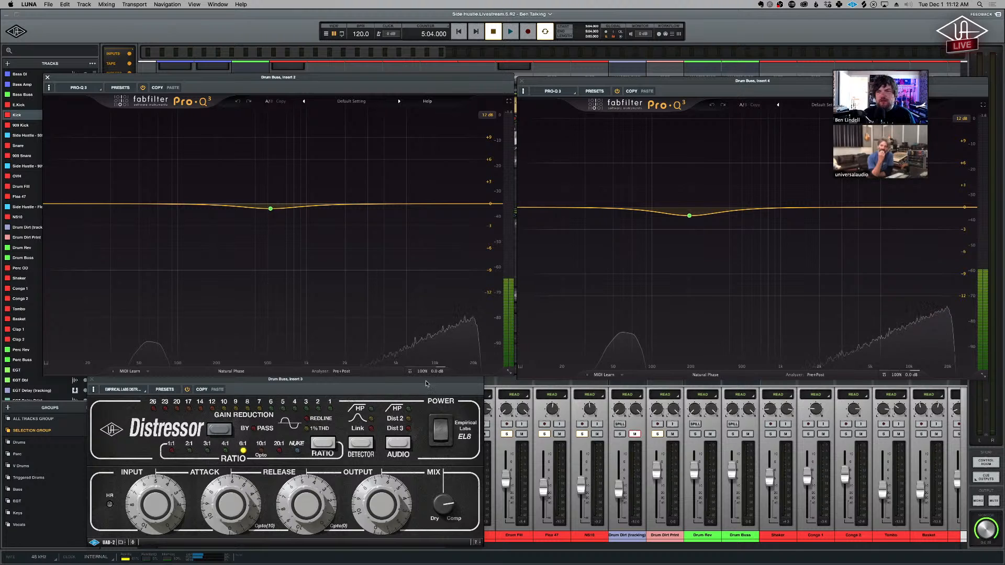
{"action": "mouse_move", "coordinate": [694, 217]}
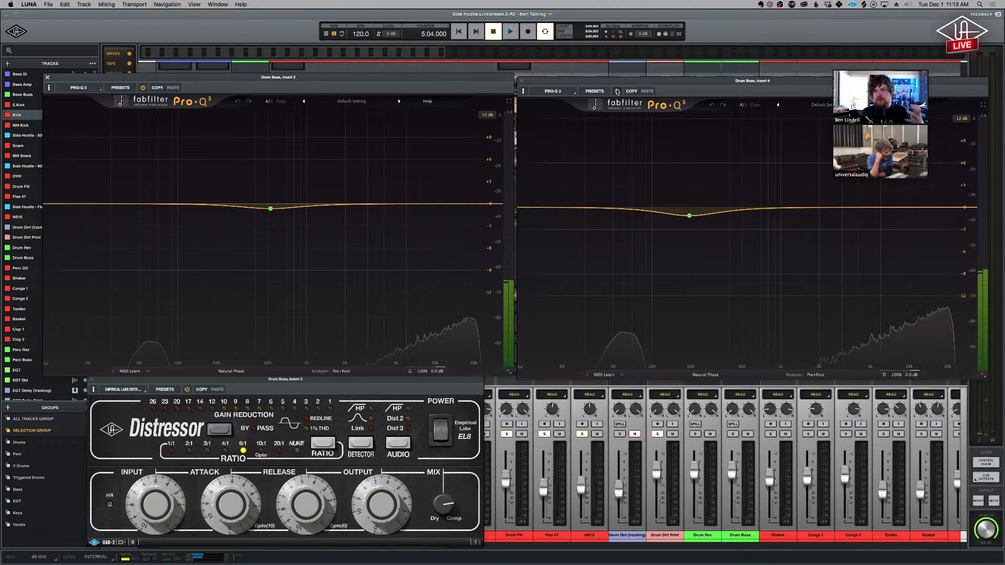
{"action": "key", "text": "space"}
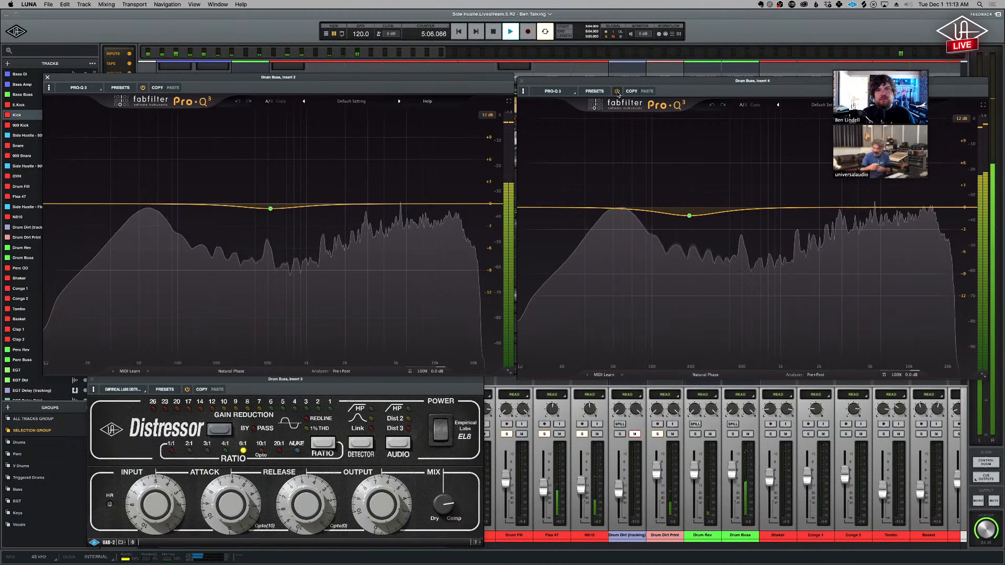
{"action": "left_click", "coordinate": [618, 92]}
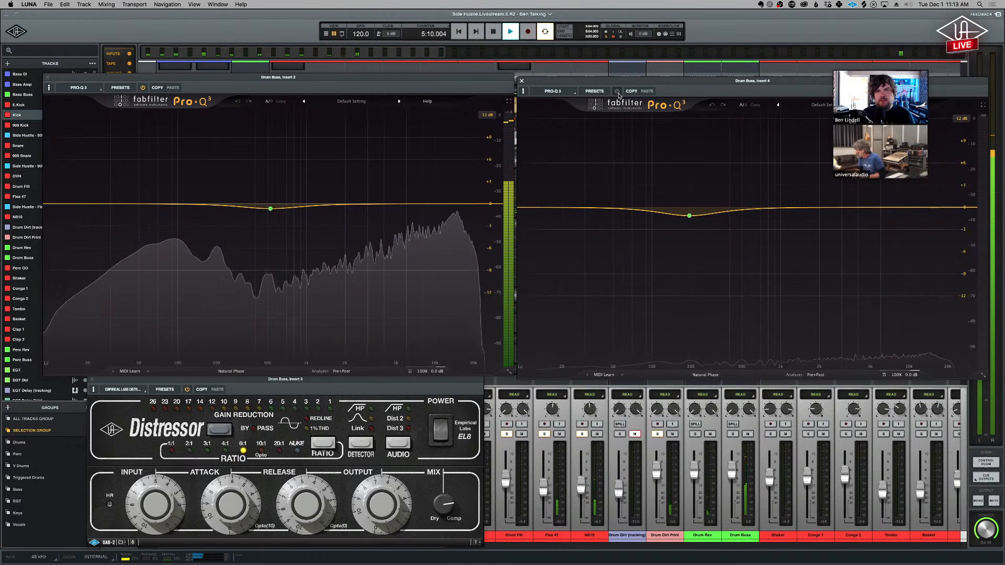
{"action": "left_click", "coordinate": [618, 92]}
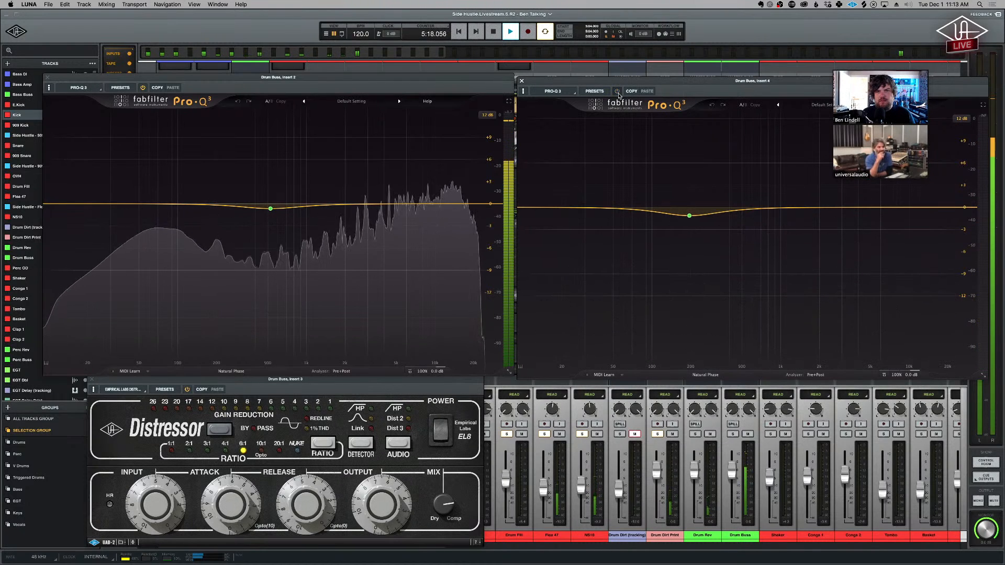
{"action": "left_click", "coordinate": [617, 92]}
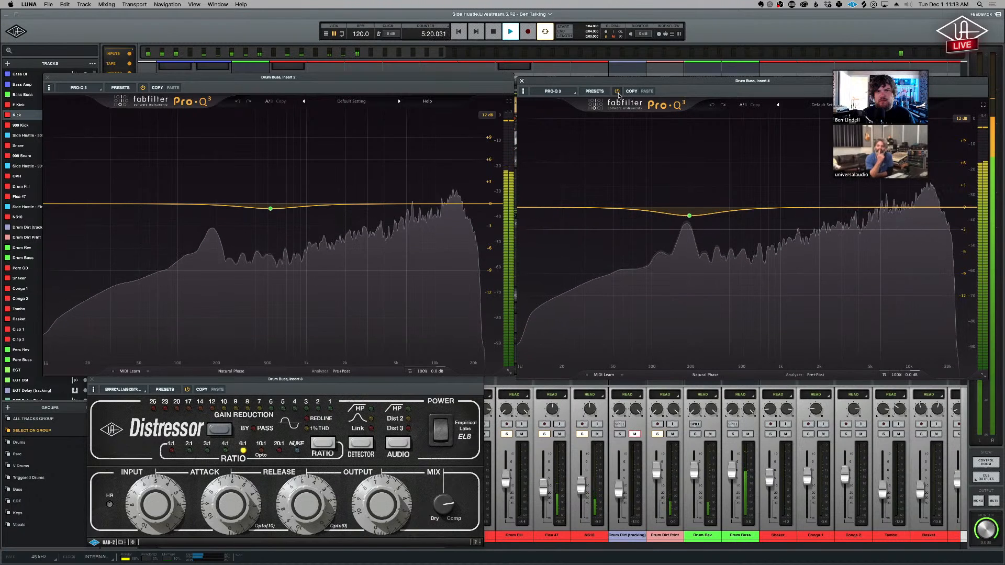
{"action": "key", "text": "space"}
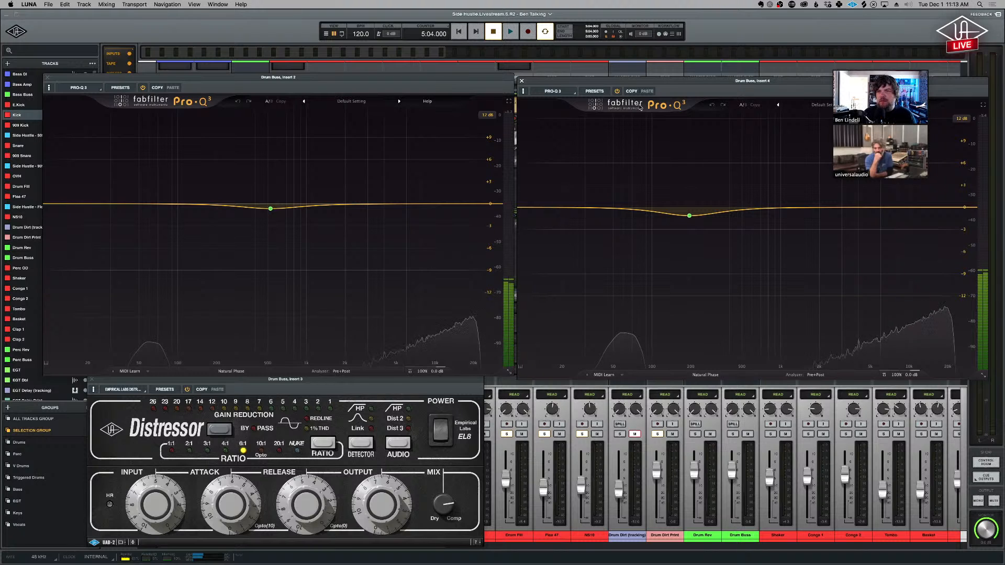
{"action": "mouse_move", "coordinate": [687, 216]}
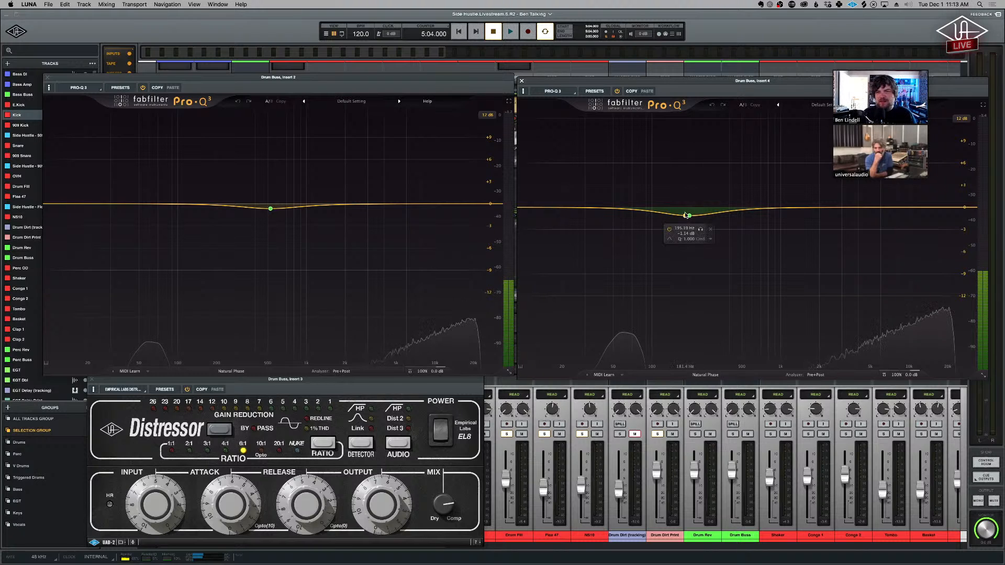
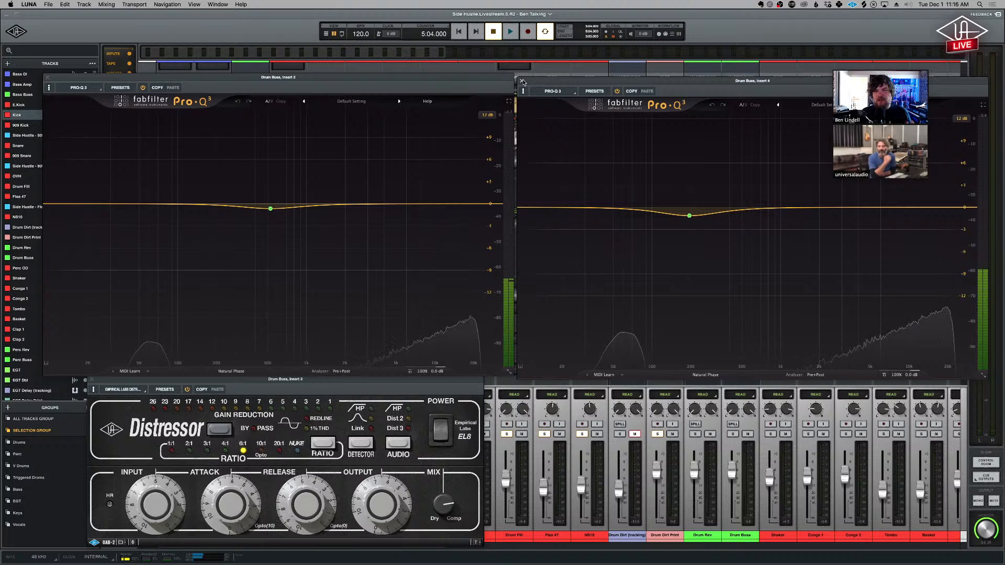
- Close both Drum Buss Pro-Q 3 windows, the Distressor window and the Drum Rev Ocean Way Studios window
{"action": "left_click", "coordinate": [522, 81]}
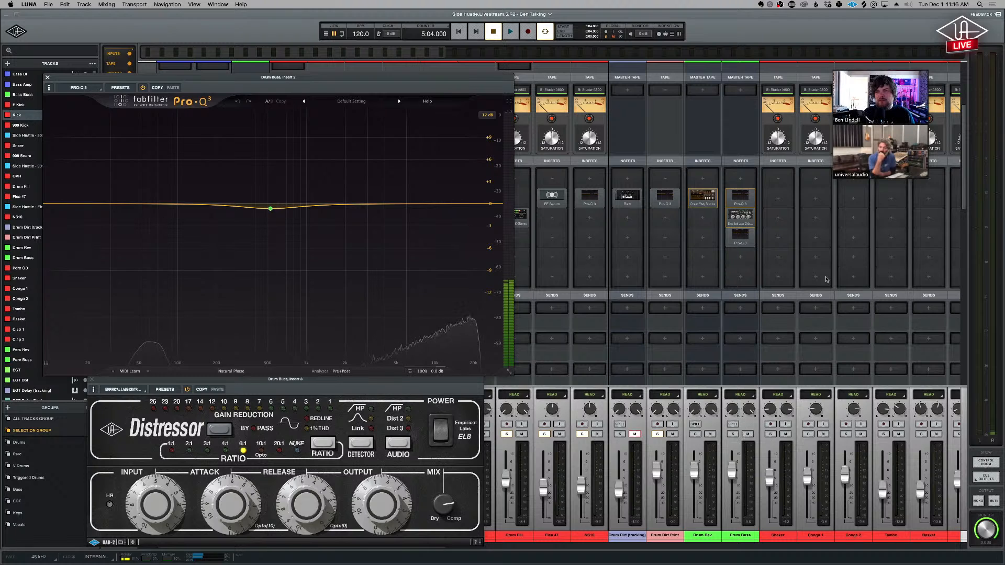
{"action": "mouse_move", "coordinate": [744, 236]}
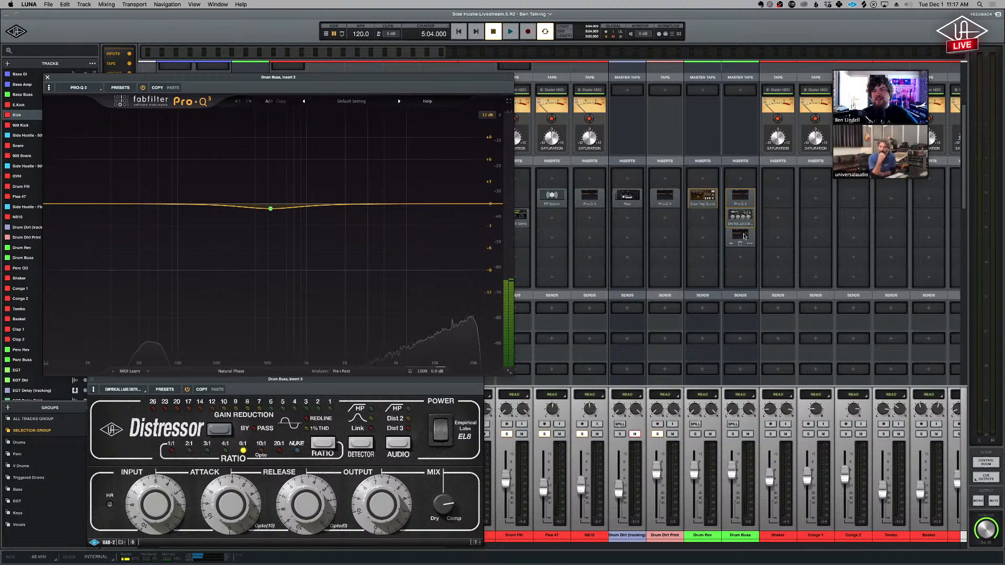
{"action": "left_click", "coordinate": [47, 78]}
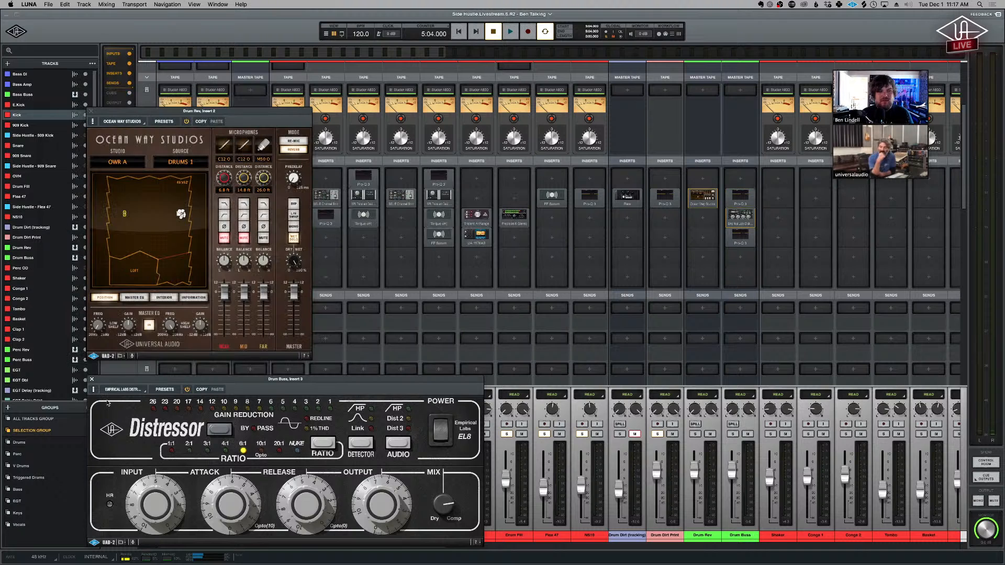
{"action": "left_click", "coordinate": [91, 380]}
{"action": "left_click", "coordinate": [91, 111]}
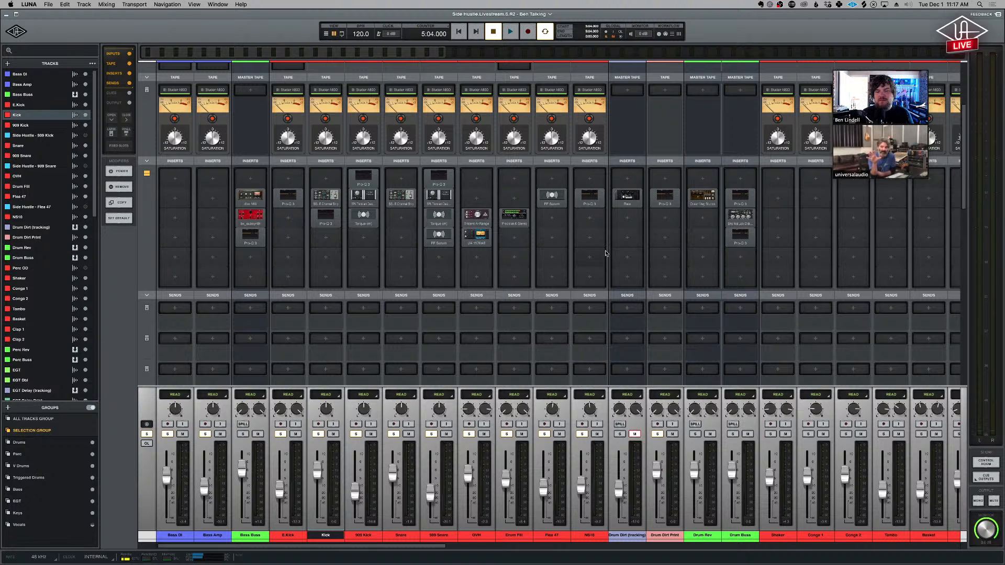
- Open the SSL E Channel Strips of the Kick and Snare side by side, compare their settings, and close both windows
{"action": "scroll", "coordinate": [606, 253], "scroll_direction": "right", "scroll_amount": 2}
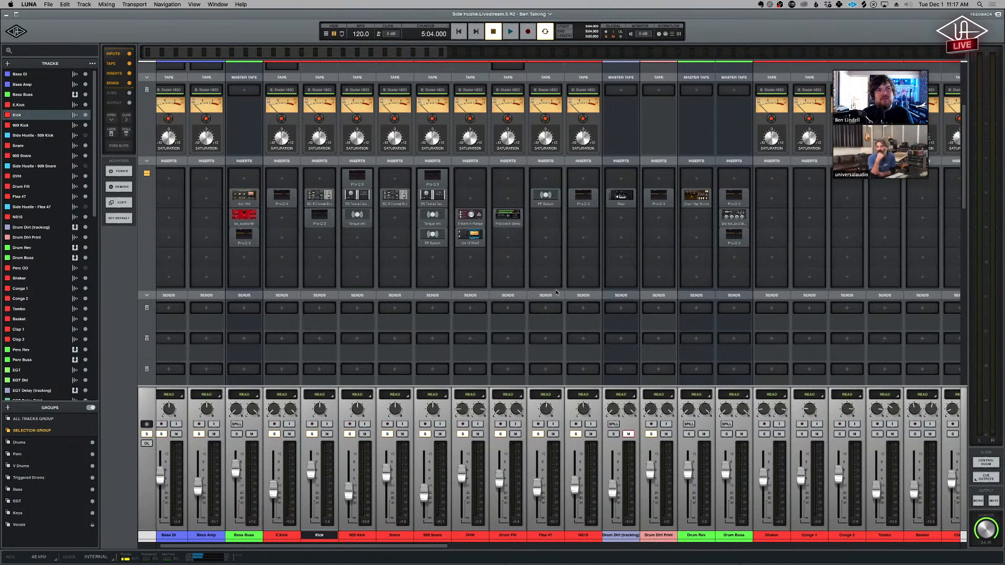
{"action": "scroll", "coordinate": [555, 293], "scroll_direction": "right", "scroll_amount": 2}
{"action": "scroll", "coordinate": [555, 293], "scroll_direction": "right", "scroll_amount": 2}
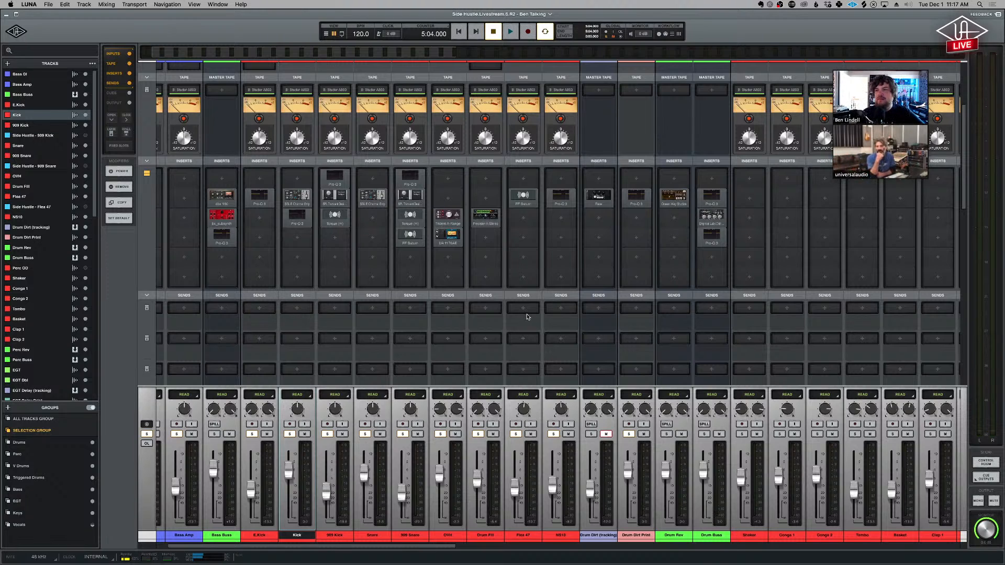
{"action": "scroll", "coordinate": [509, 311], "scroll_direction": "right", "scroll_amount": 1}
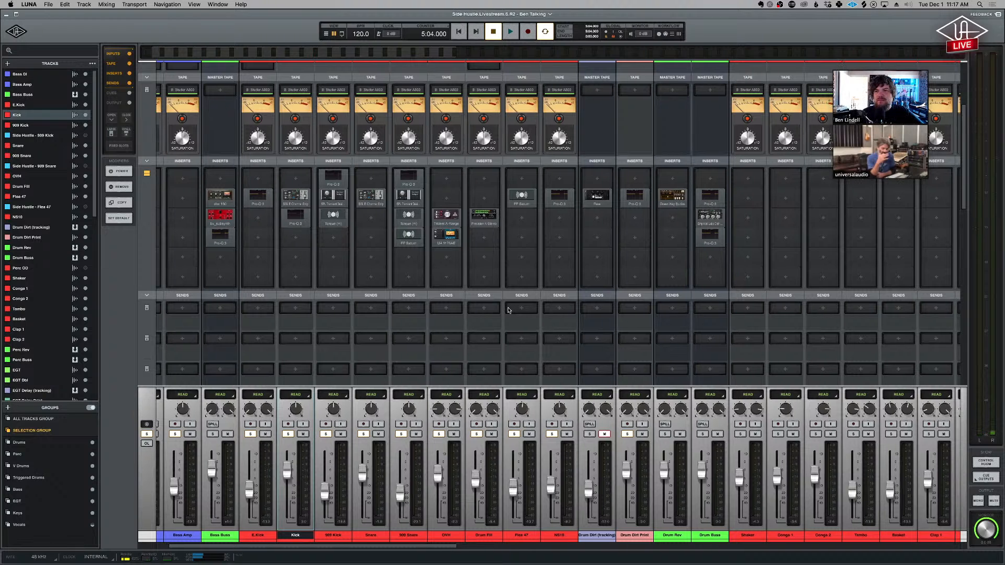
{"action": "scroll", "coordinate": [507, 310], "scroll_direction": "right", "scroll_amount": 1}
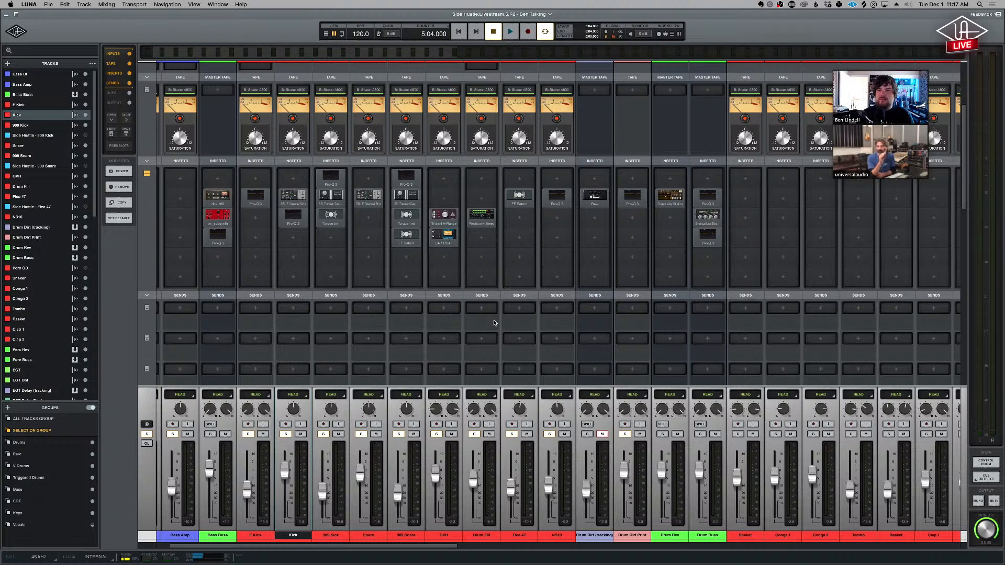
{"action": "left_click", "coordinate": [293, 197]}
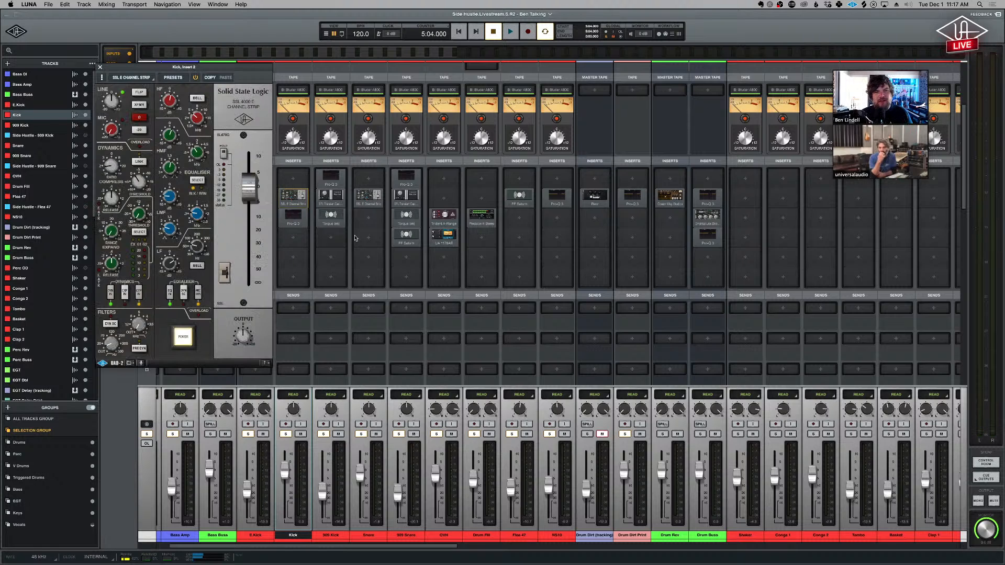
{"action": "left_click", "coordinate": [371, 198]}
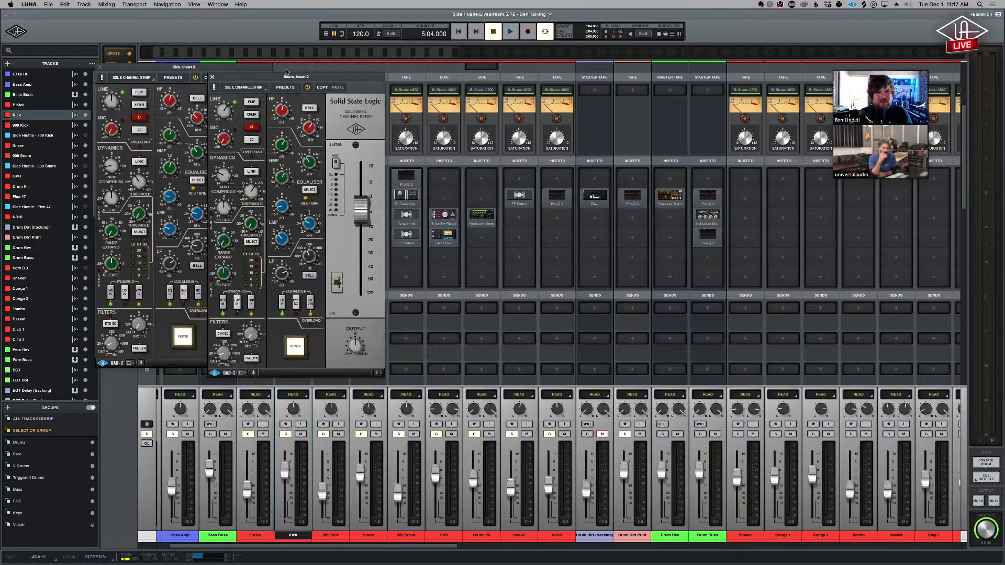
{"action": "left_click_drag", "start_coordinate": [289, 69], "coordinate": [379, 70]}
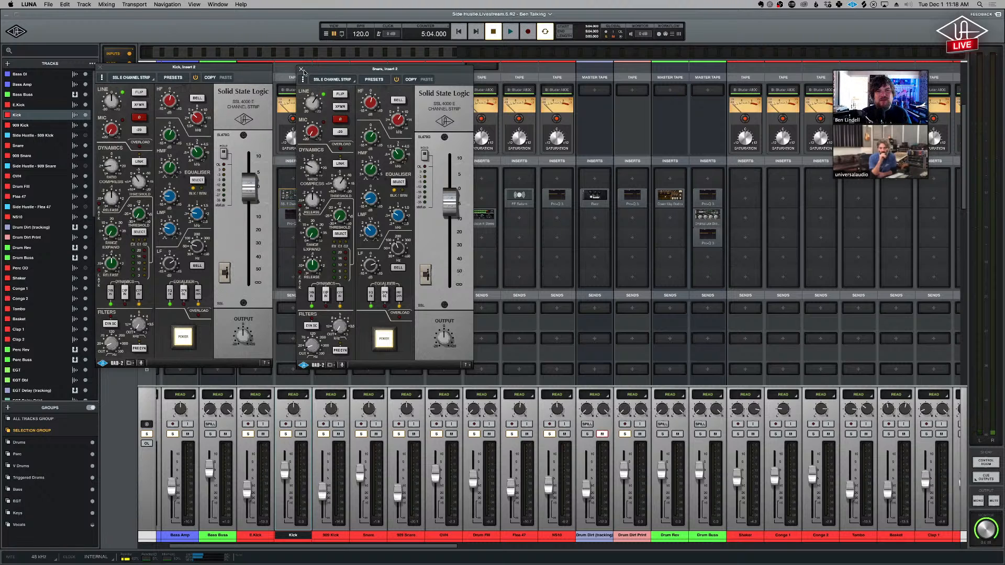
{"action": "left_click_drag", "start_coordinate": [260, 68], "coordinate": [277, 73]}
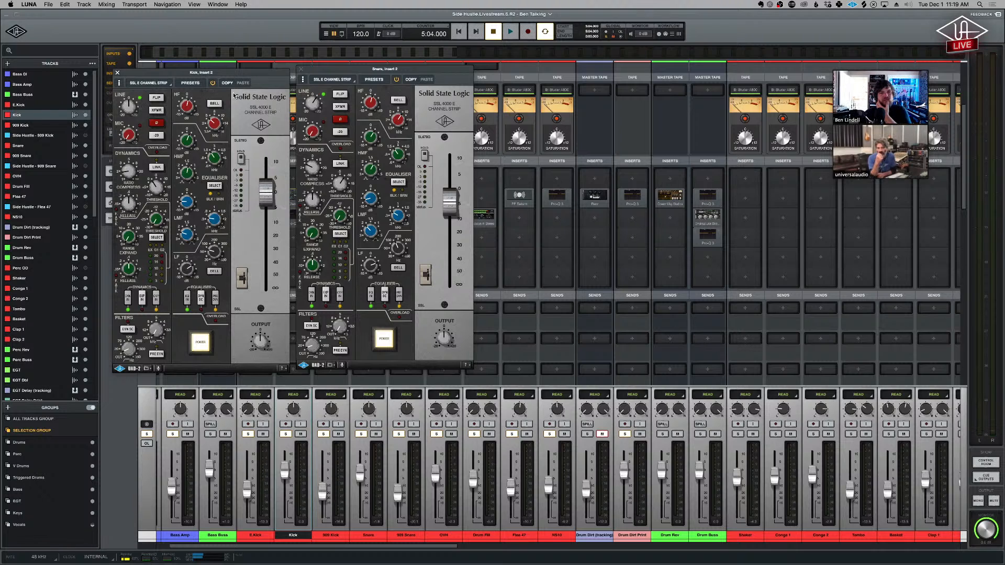
{"action": "left_click", "coordinate": [301, 69]}
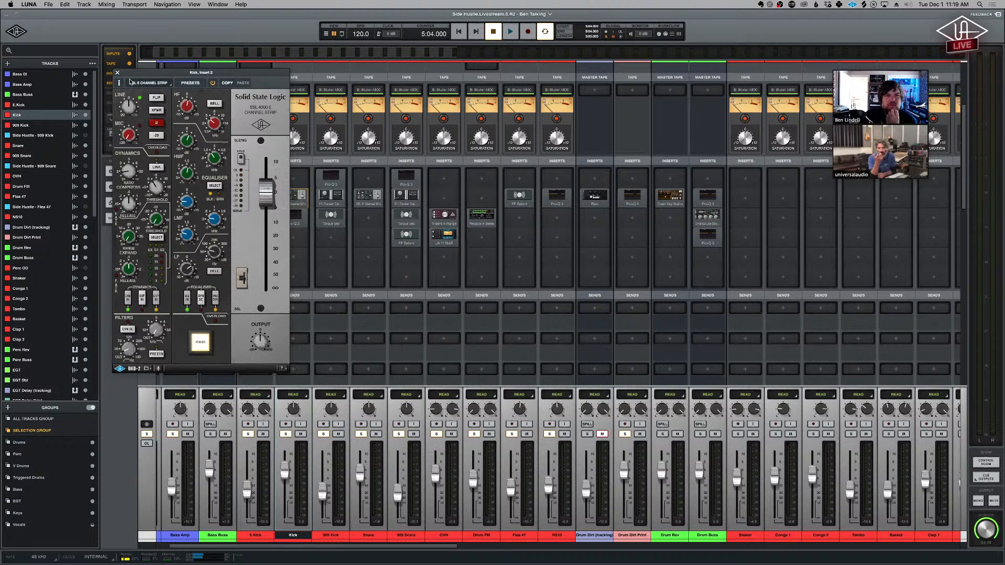
{"action": "left_click", "coordinate": [118, 73]}
- Set the Kick track's input to TR-8S L and arm the track for recording
{"action": "scroll", "coordinate": [304, 285], "scroll_direction": "up", "scroll_amount": 5}
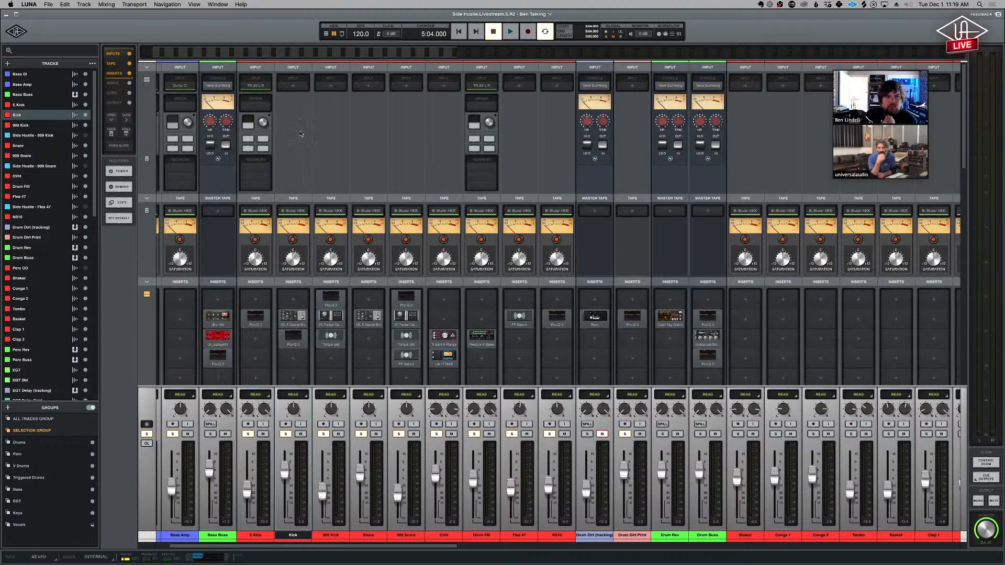
{"action": "left_click", "coordinate": [293, 86]}
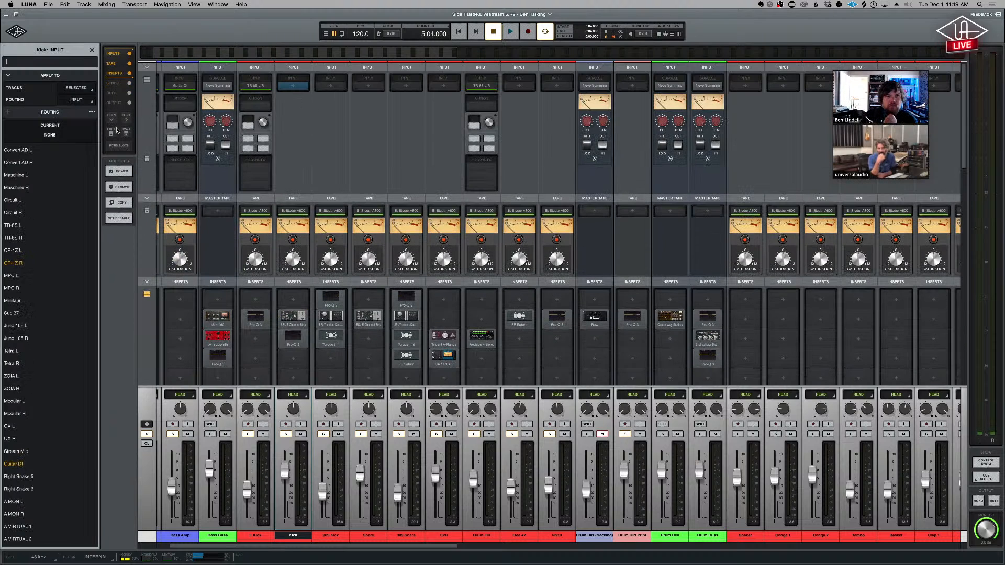
{"action": "left_click", "coordinate": [16, 225]}
{"action": "left_click", "coordinate": [288, 426]}
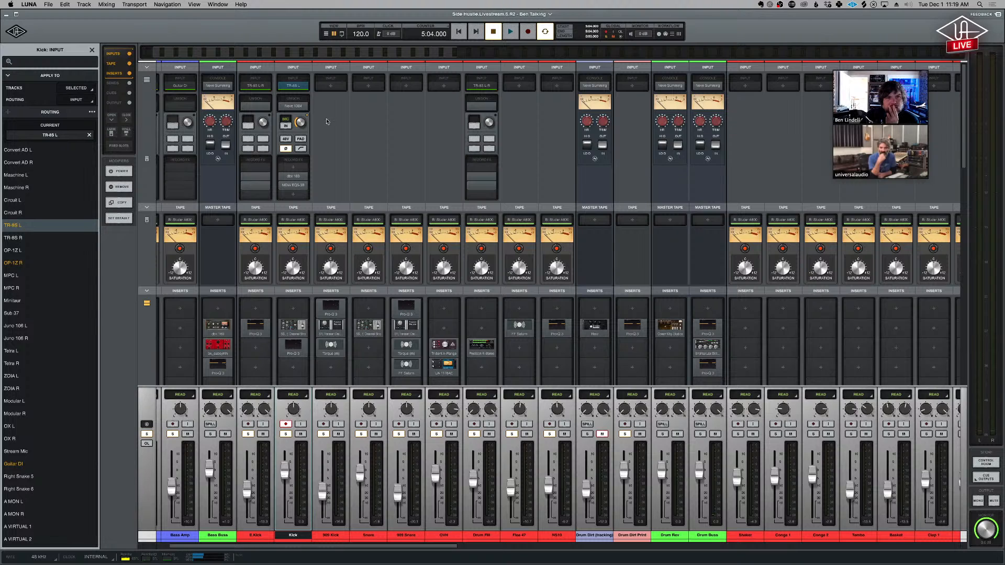
- View the Kick's Neve 1084 Unison preamp, dbx 160 and Massenburg EQ record effects next to each other, and disarm the track
{"action": "left_click", "coordinate": [298, 107]}
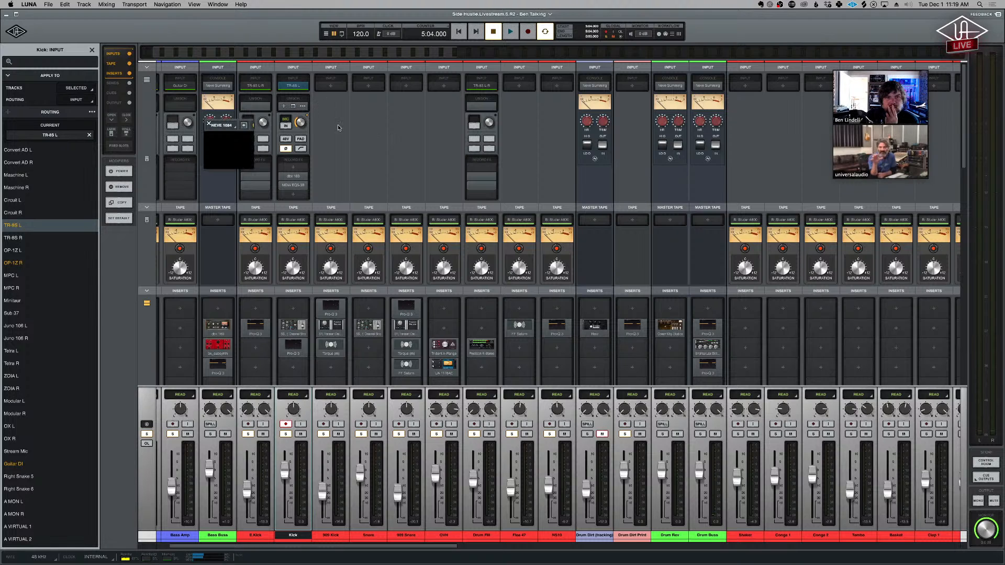
{"action": "left_click", "coordinate": [298, 175]}
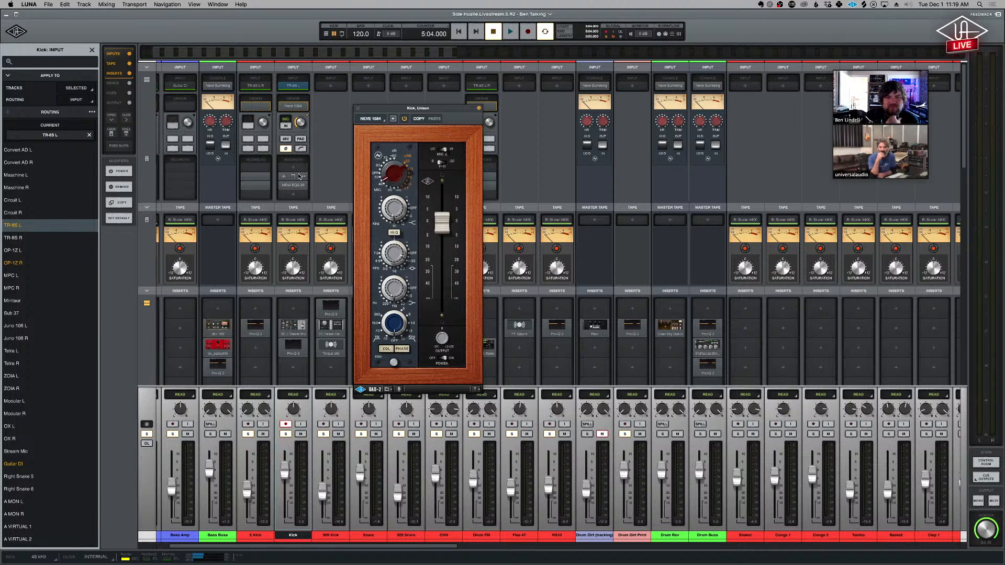
{"action": "left_click_drag", "start_coordinate": [322, 140], "coordinate": [610, 126]}
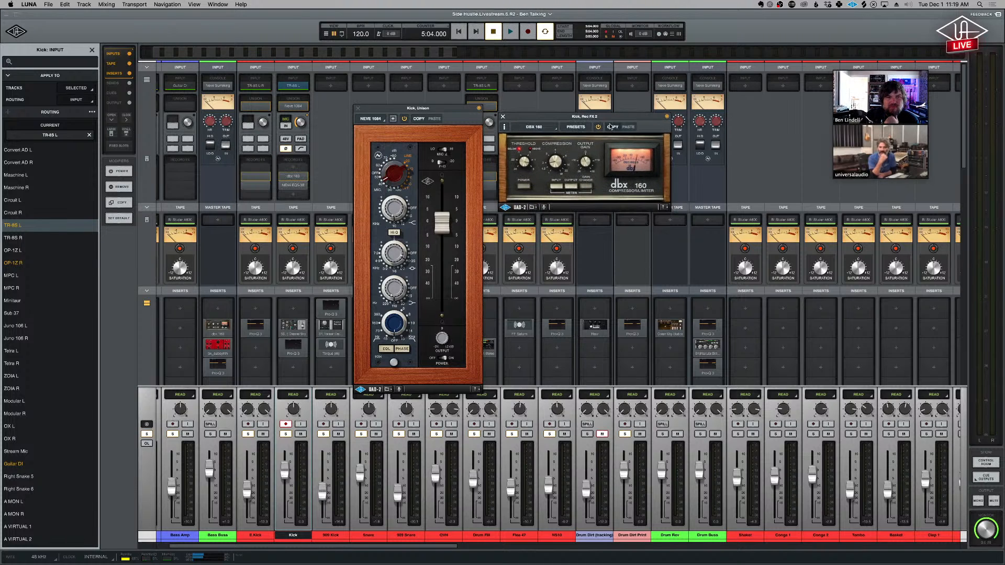
{"action": "left_click", "coordinate": [298, 185]}
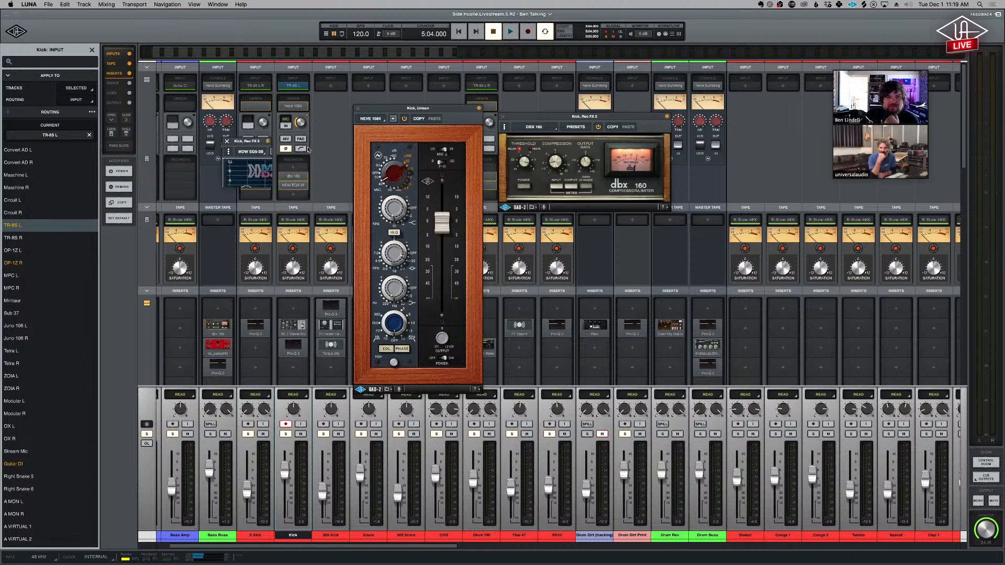
{"action": "left_click_drag", "start_coordinate": [306, 141], "coordinate": [582, 227]}
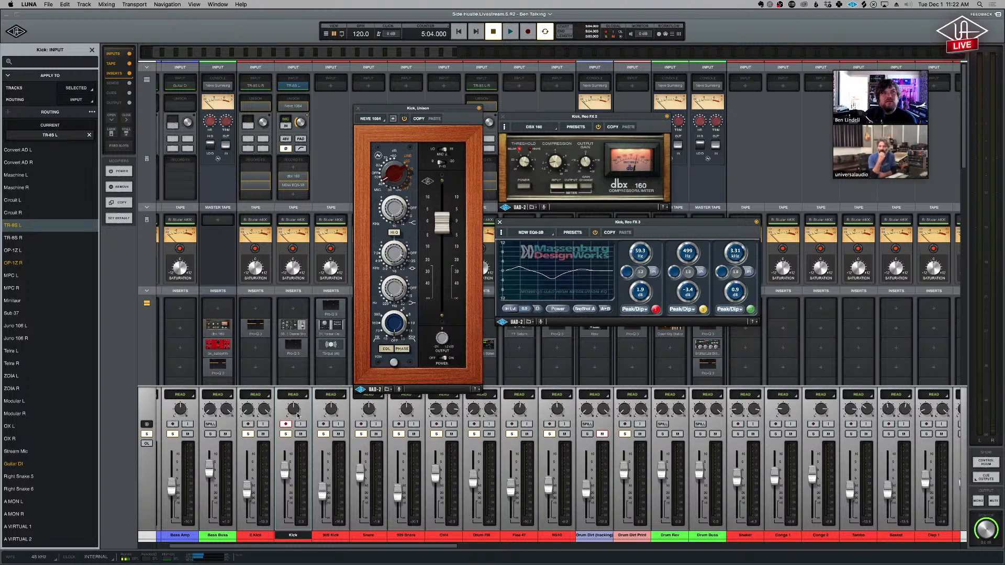
{"action": "left_click", "coordinate": [285, 425]}
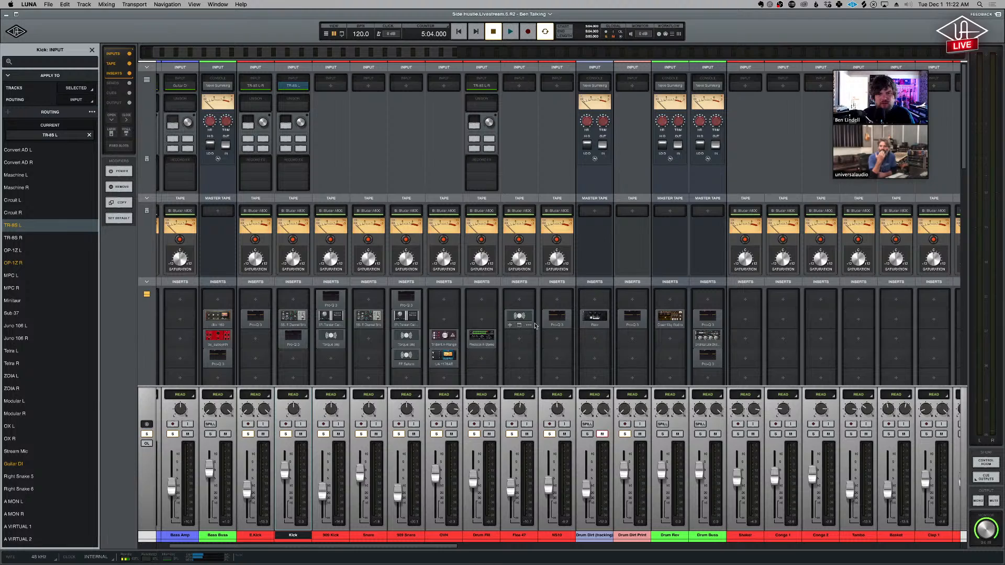
- Look over the drum, percussion, EGT and keys channels in the mixer, and close the Kick input browser
{"action": "scroll", "coordinate": [549, 324], "scroll_direction": "right", "scroll_amount": 3}
{"action": "scroll", "coordinate": [535, 326], "scroll_direction": "right", "scroll_amount": 3}
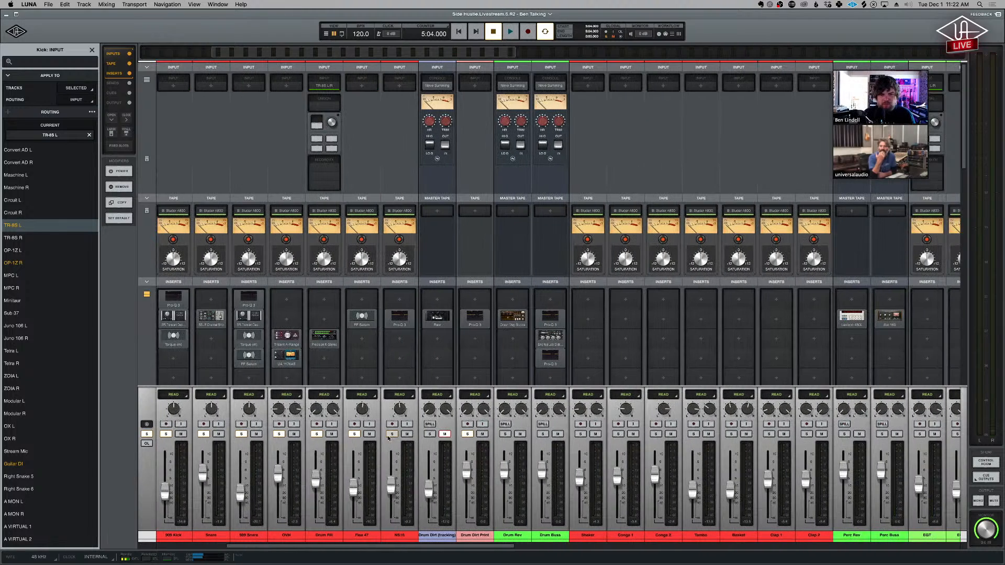
{"action": "scroll", "coordinate": [577, 341], "scroll_direction": "right", "scroll_amount": 3}
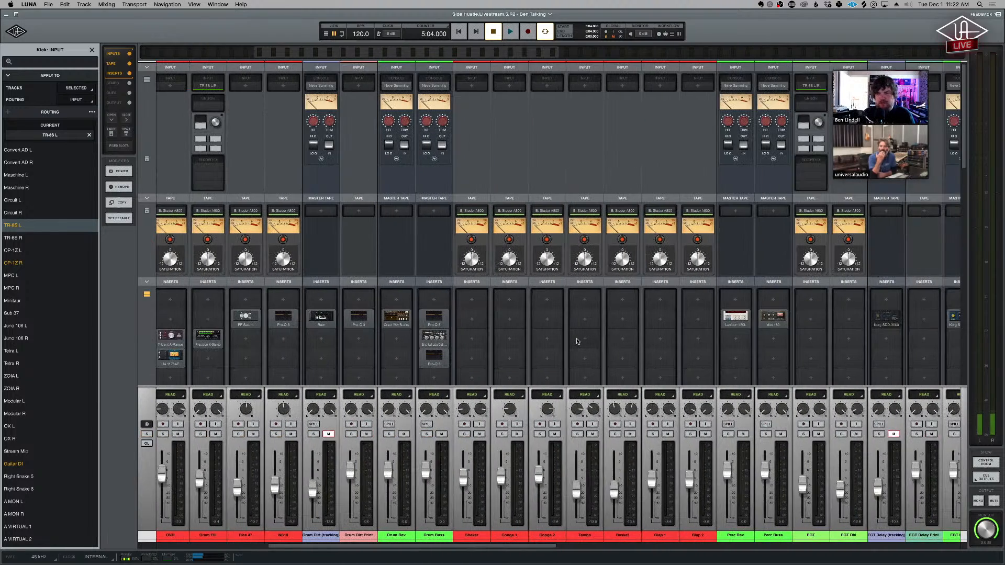
{"action": "scroll", "coordinate": [577, 342], "scroll_direction": "right", "scroll_amount": 5}
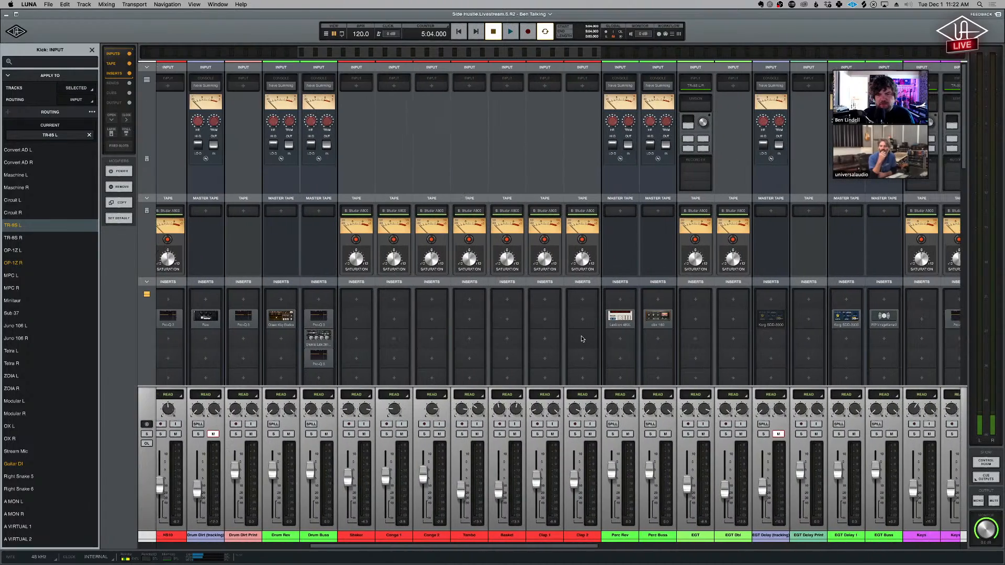
{"action": "scroll", "coordinate": [582, 339], "scroll_direction": "right", "scroll_amount": 4}
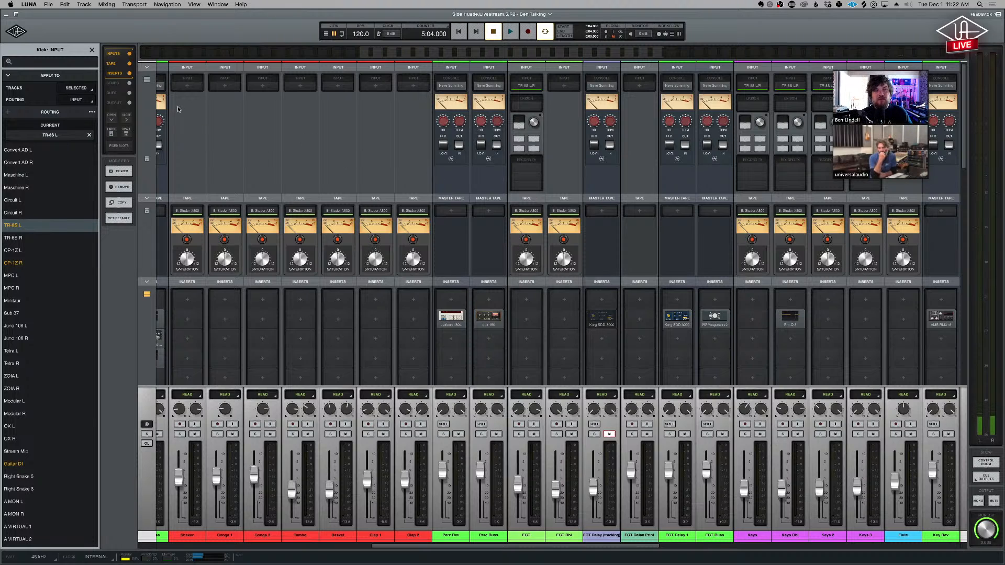
{"action": "left_click", "coordinate": [93, 50]}
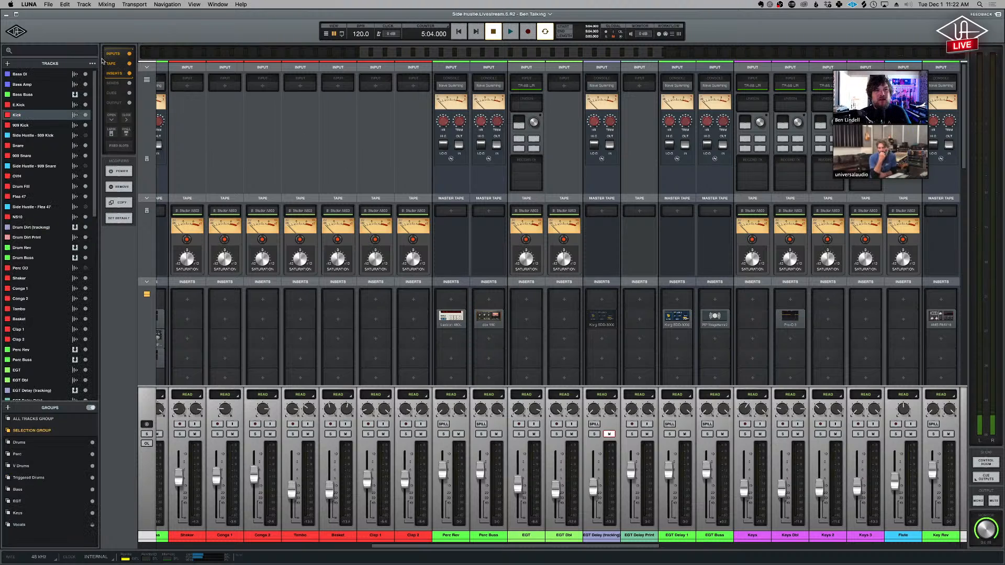
- Browse the downloadable LUNA Sessions on the Discover dashboard, and return to the song's mixer
{"action": "left_click", "coordinate": [17, 32]}
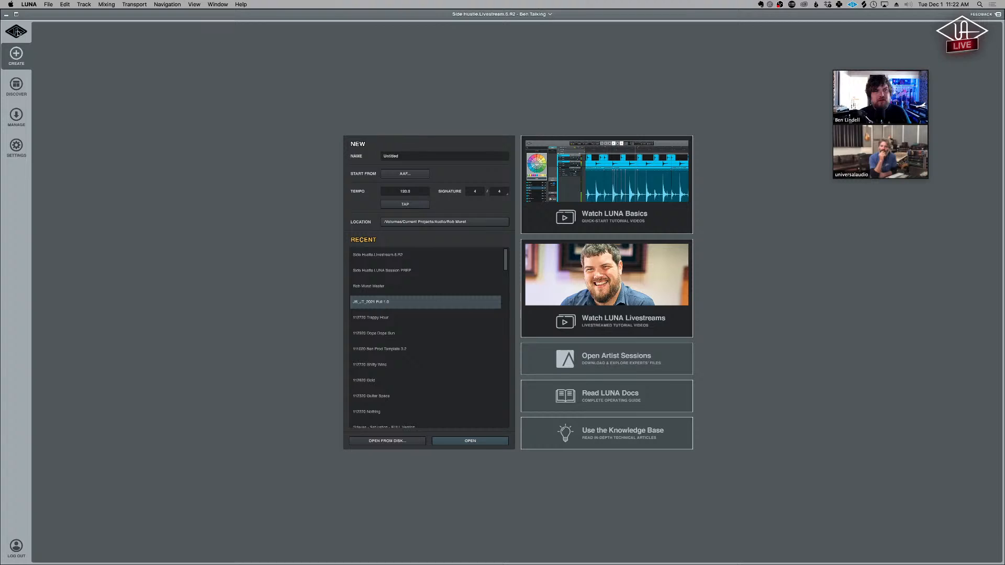
{"action": "left_click", "coordinate": [16, 89]}
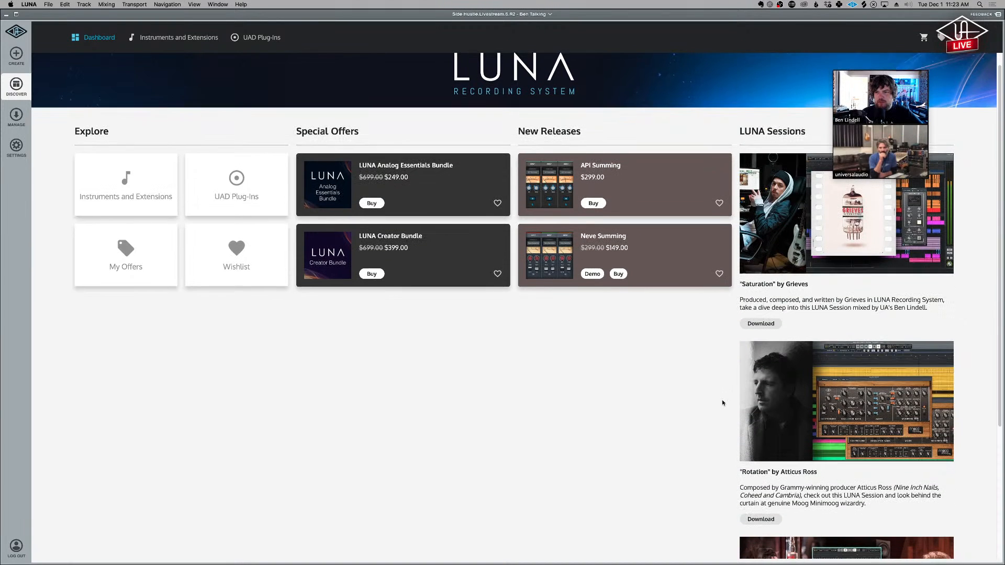
{"action": "scroll", "coordinate": [725, 401], "scroll_direction": "down", "scroll_amount": 2}
{"action": "scroll", "coordinate": [724, 401], "scroll_direction": "down", "scroll_amount": 1}
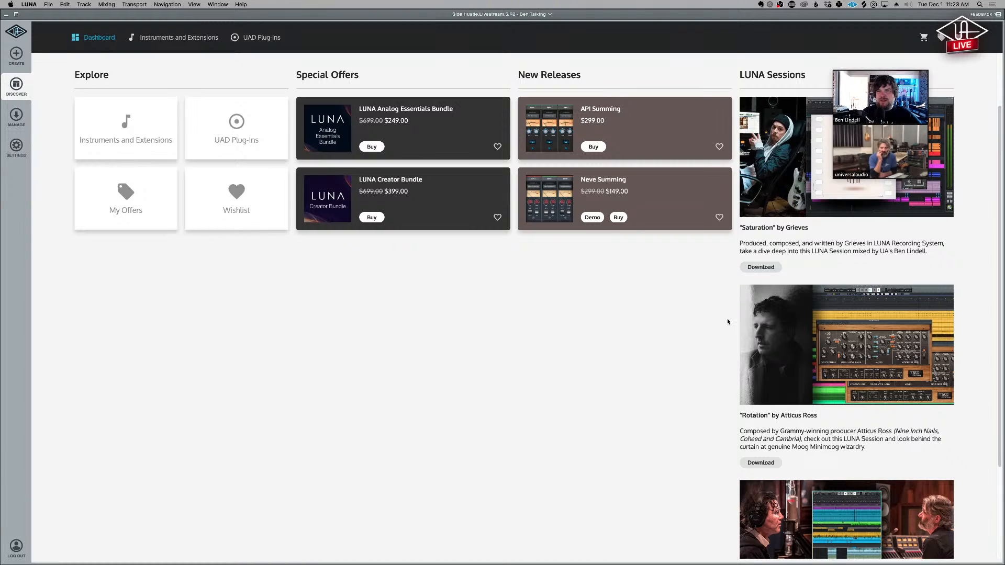
{"action": "scroll", "coordinate": [727, 318], "scroll_direction": "down", "scroll_amount": 4}
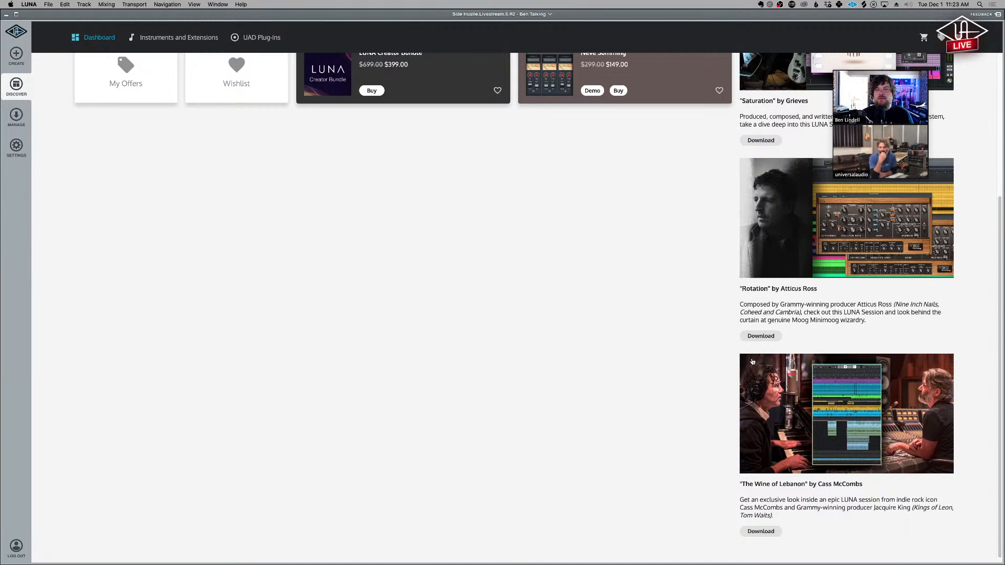
{"action": "scroll", "coordinate": [692, 356], "scroll_direction": "up", "scroll_amount": 5}
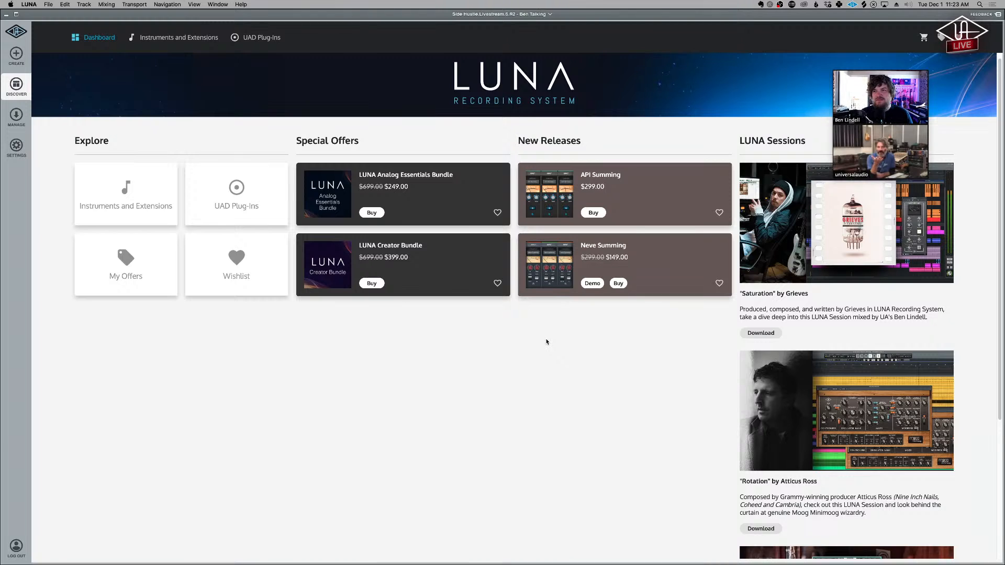
{"action": "left_click", "coordinate": [13, 36]}
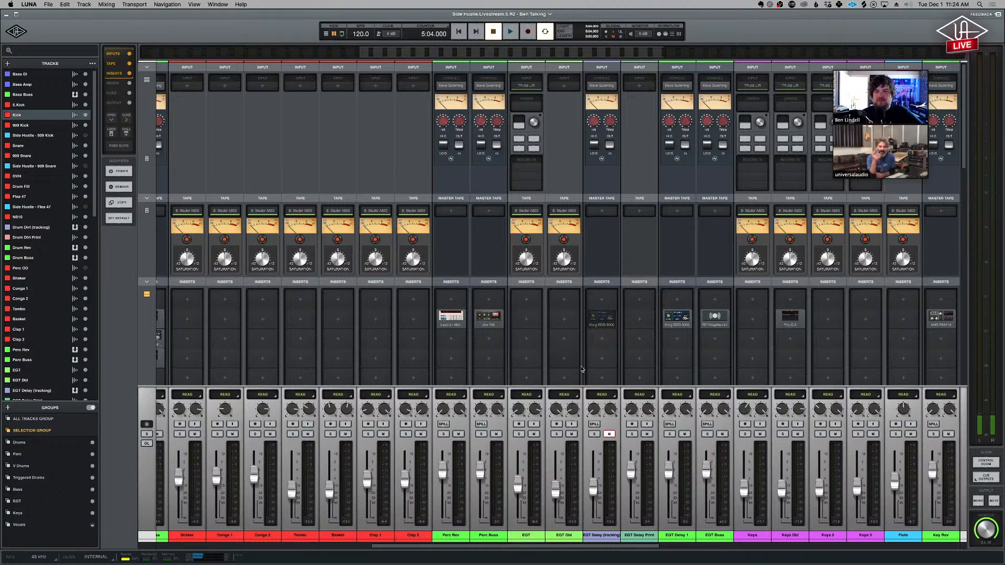
- View the PSP VintageWarmer2 insert on the EGT Buss channel, and close its window
{"action": "scroll", "coordinate": [584, 365], "scroll_direction": "right", "scroll_amount": 5}
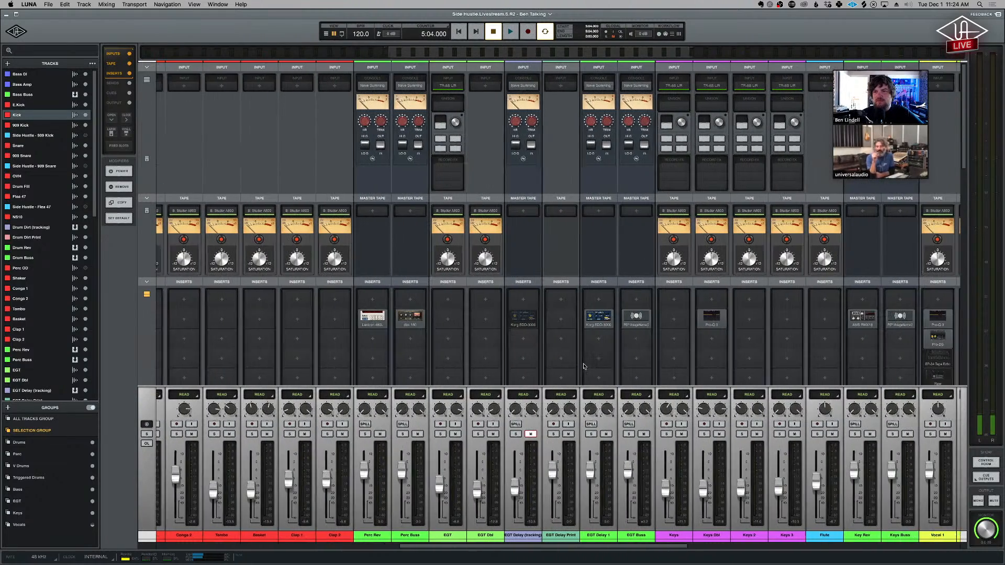
{"action": "scroll", "coordinate": [584, 365], "scroll_direction": "right", "scroll_amount": 3}
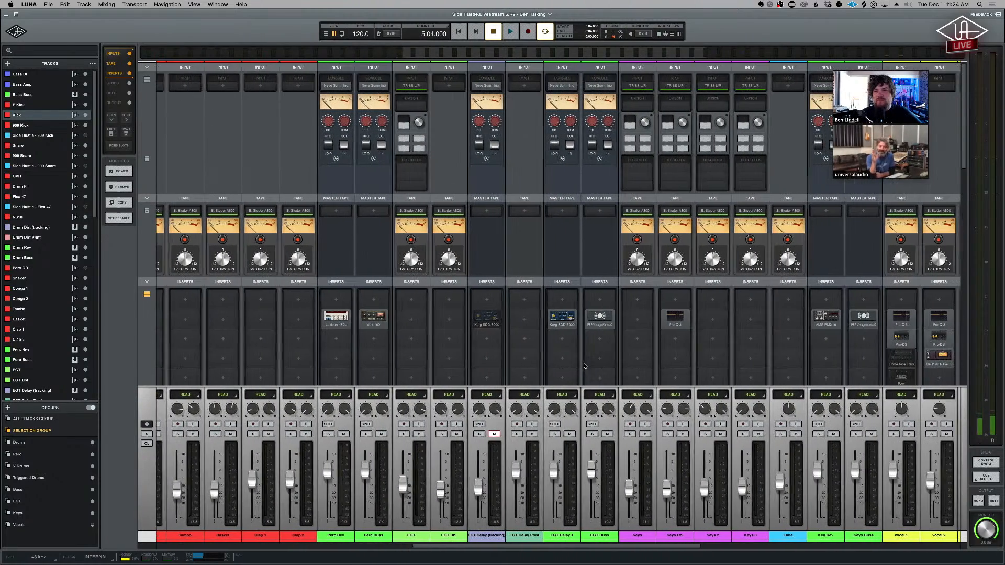
{"action": "scroll", "coordinate": [582, 364], "scroll_direction": "right", "scroll_amount": 3}
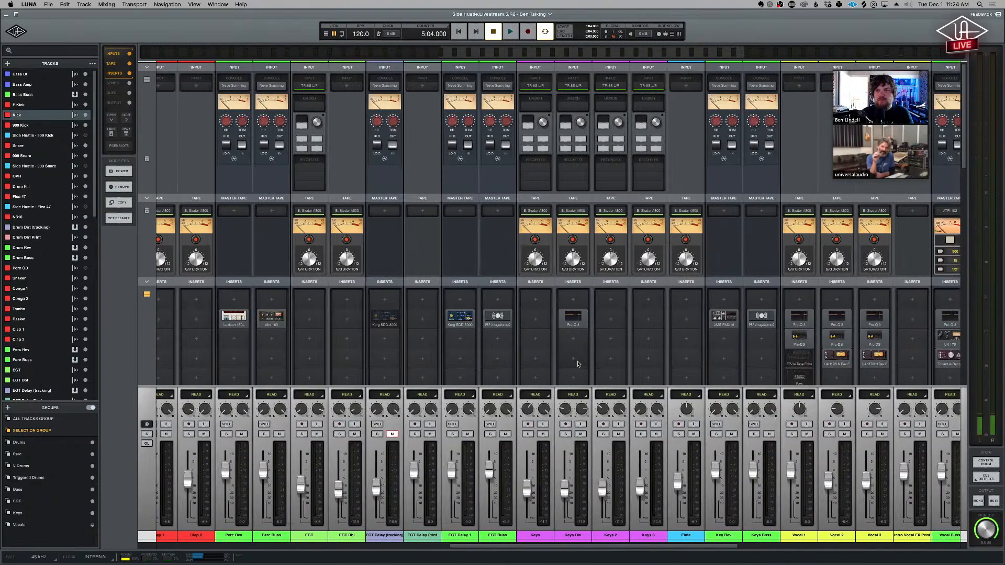
{"action": "scroll", "coordinate": [578, 363], "scroll_direction": "right", "scroll_amount": 4}
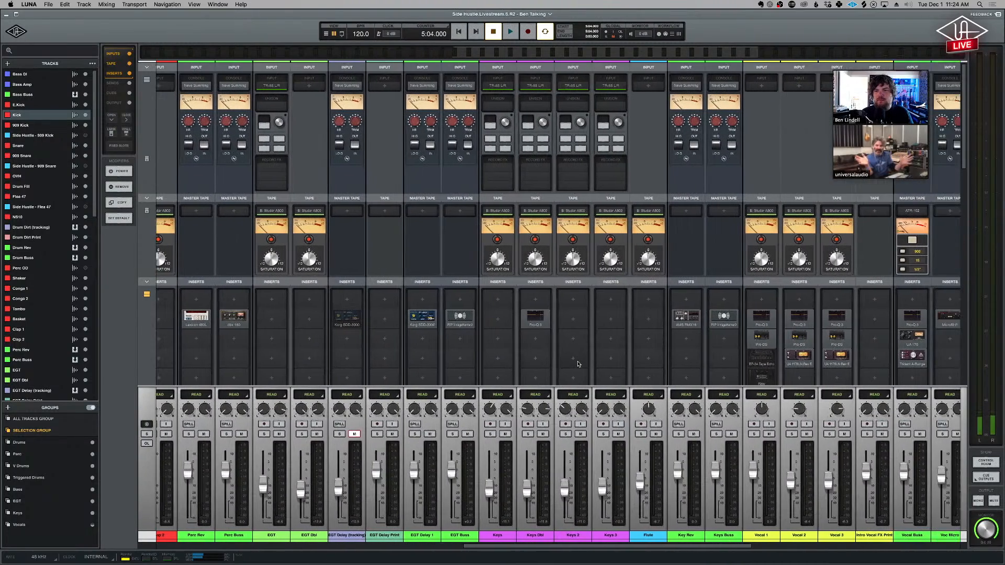
{"action": "scroll", "coordinate": [578, 365], "scroll_direction": "right", "scroll_amount": 2}
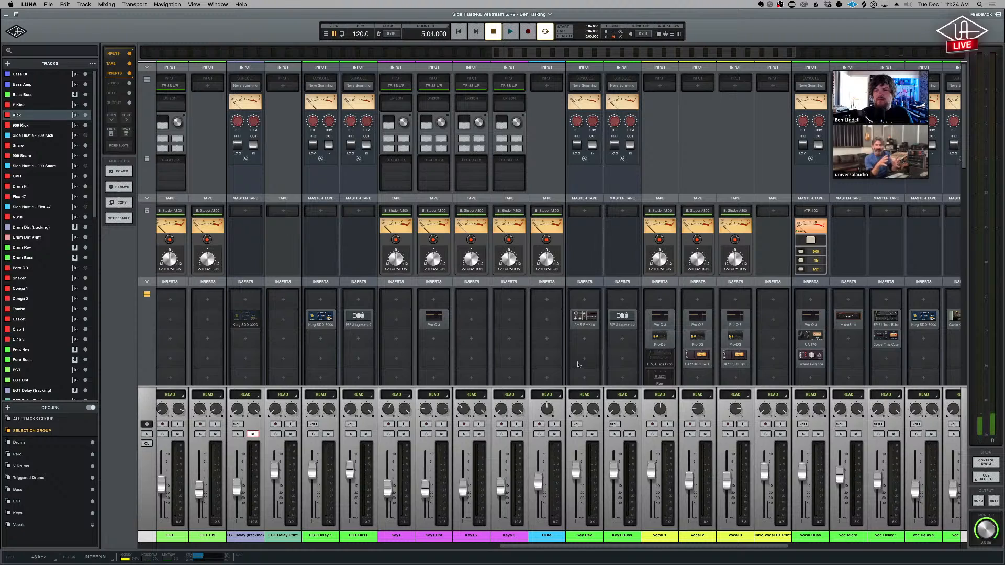
{"action": "scroll", "coordinate": [577, 365], "scroll_direction": "right", "scroll_amount": 3}
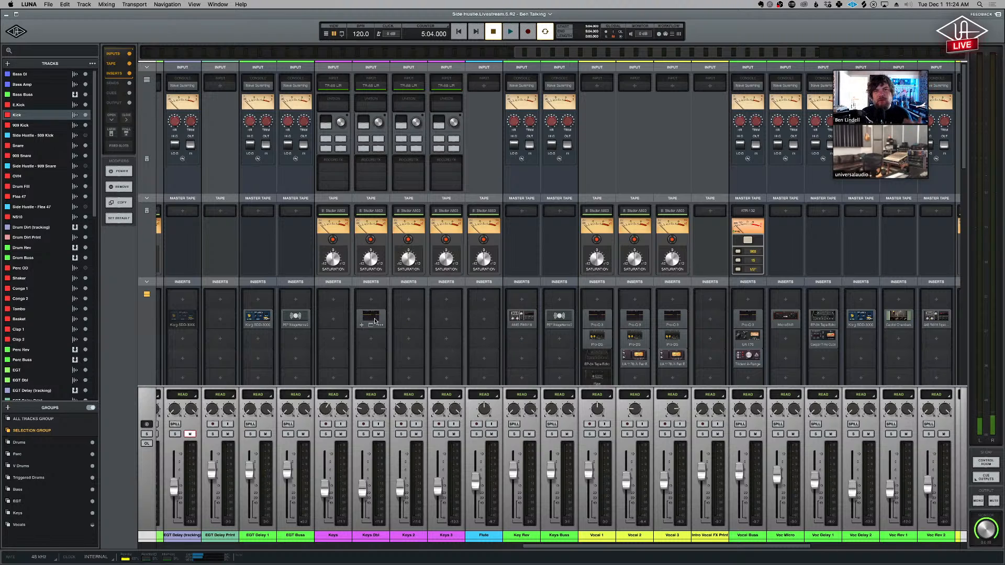
{"action": "left_click", "coordinate": [294, 320]}
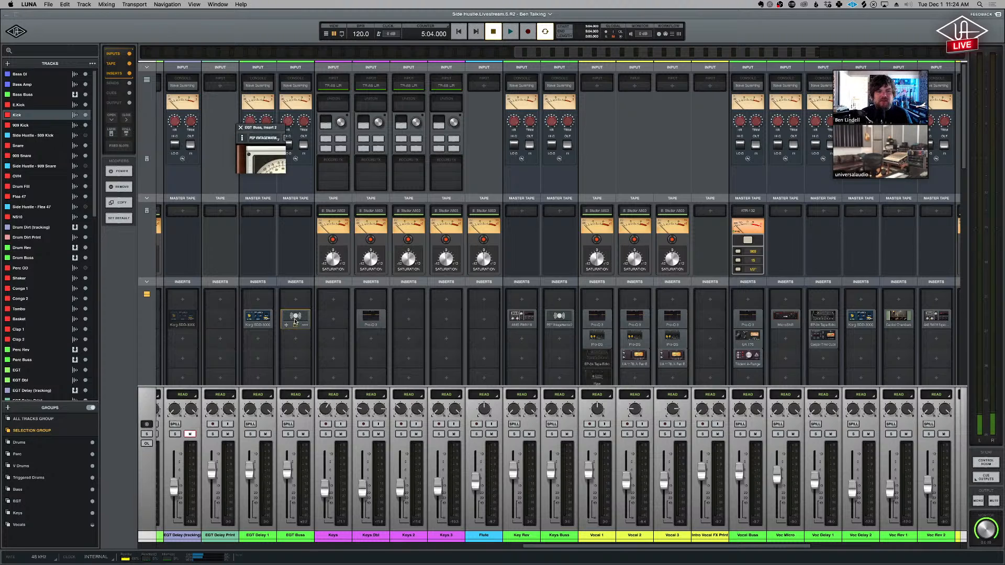
{"action": "left_click", "coordinate": [239, 127]}
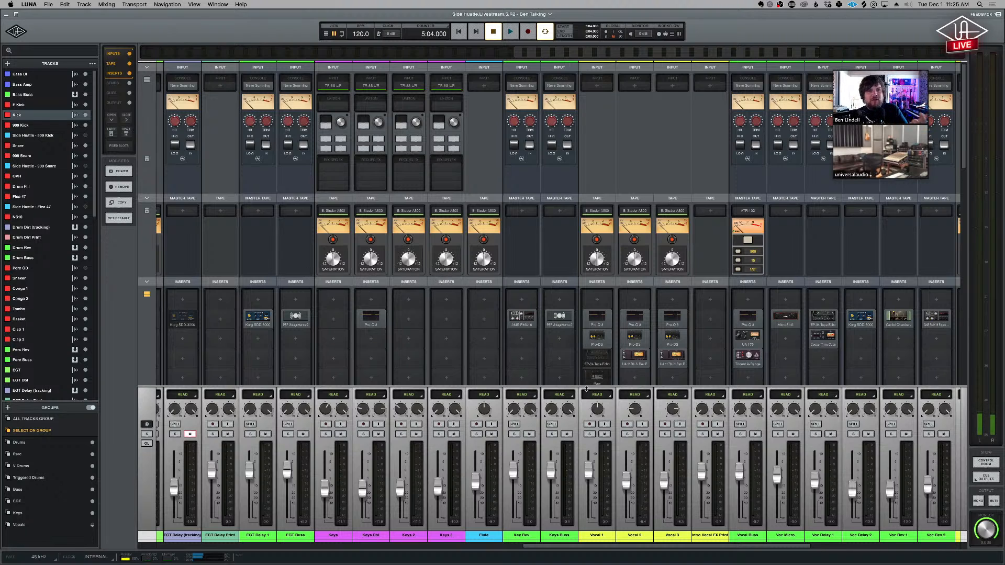
- Examine the tape, summing and insert effects on the keys, vocal, vocal effect, BGV and MAIN channels in the mixer
{"action": "mouse_move", "coordinate": [533, 317]}
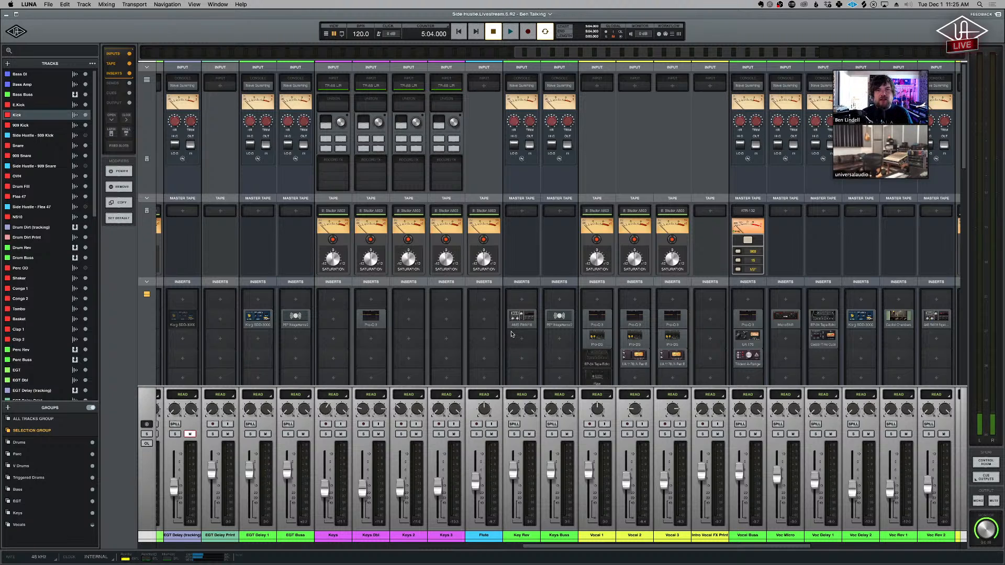
{"action": "scroll", "coordinate": [497, 356], "scroll_direction": "right", "scroll_amount": 3}
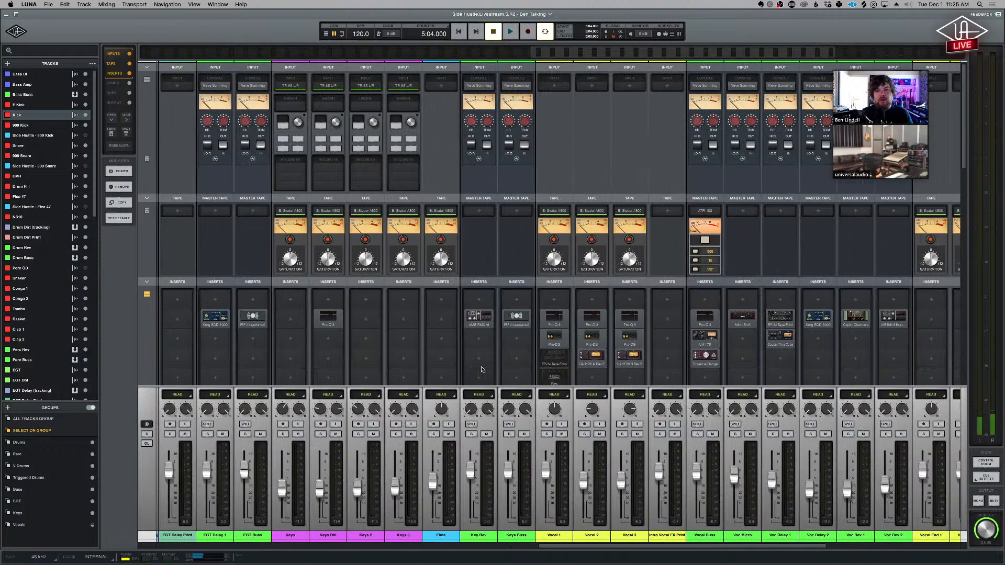
{"action": "scroll", "coordinate": [481, 370], "scroll_direction": "right", "scroll_amount": 5}
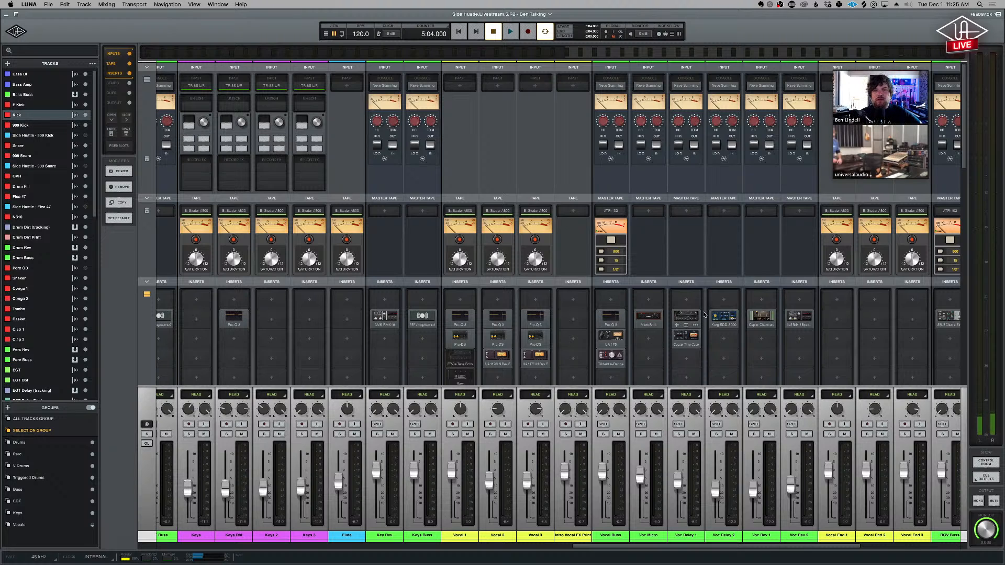
{"action": "scroll", "coordinate": [706, 314], "scroll_direction": "right", "scroll_amount": 2}
{"action": "scroll", "coordinate": [705, 314], "scroll_direction": "right", "scroll_amount": 1}
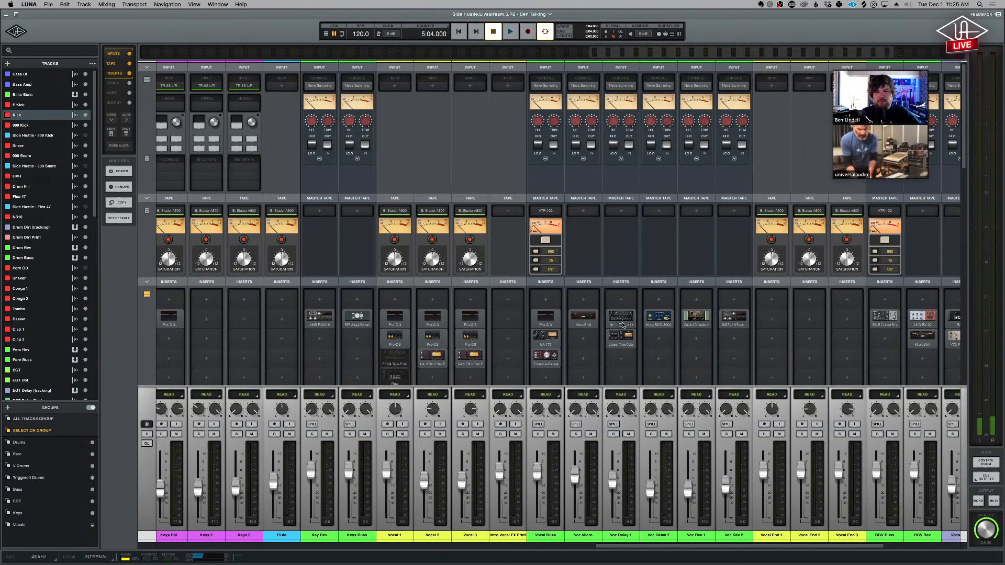
{"action": "scroll", "coordinate": [711, 318], "scroll_direction": "right", "scroll_amount": 1}
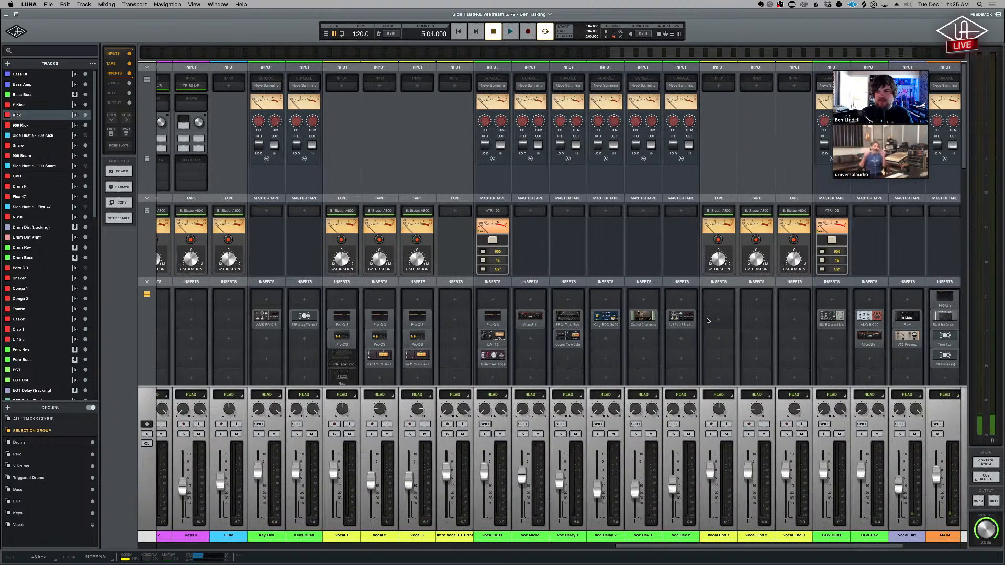
{"action": "scroll", "coordinate": [710, 346], "scroll_direction": "right", "scroll_amount": 2}
{"action": "scroll", "coordinate": [709, 346], "scroll_direction": "right", "scroll_amount": 1}
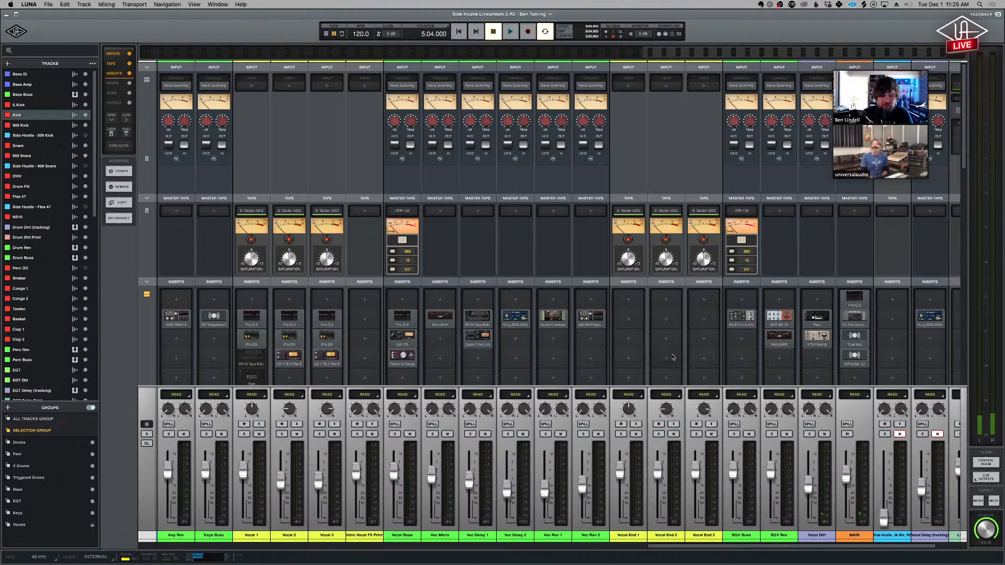
{"action": "scroll", "coordinate": [628, 345], "scroll_direction": "down", "scroll_amount": 2}
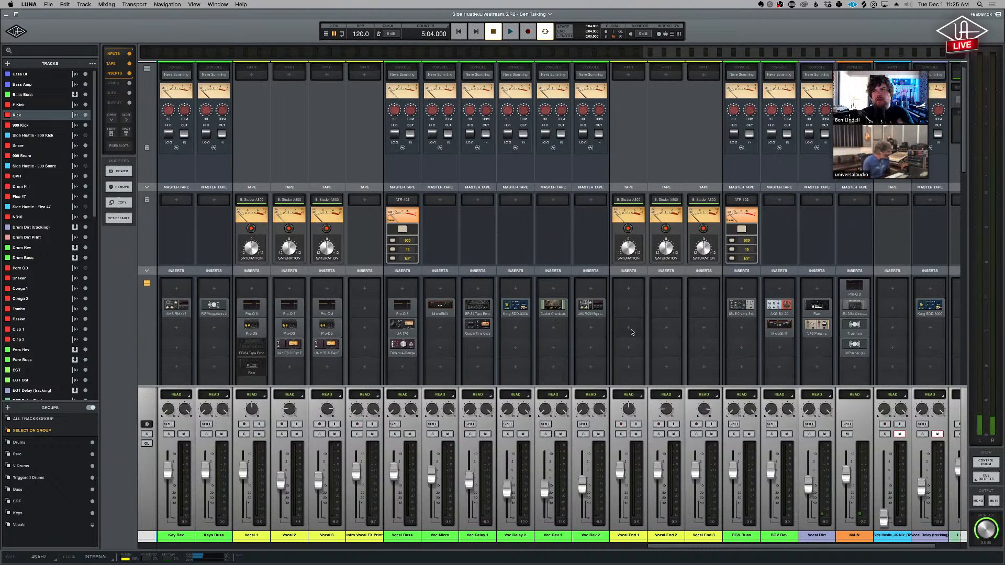
{"action": "scroll", "coordinate": [633, 333], "scroll_direction": "down", "scroll_amount": 3}
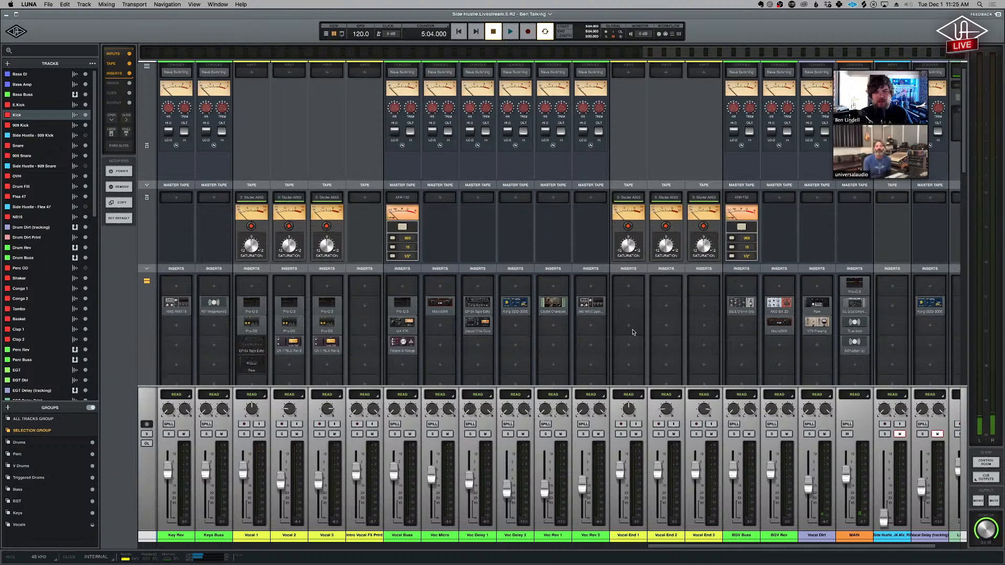
{"action": "scroll", "coordinate": [630, 335], "scroll_direction": "down", "scroll_amount": 1}
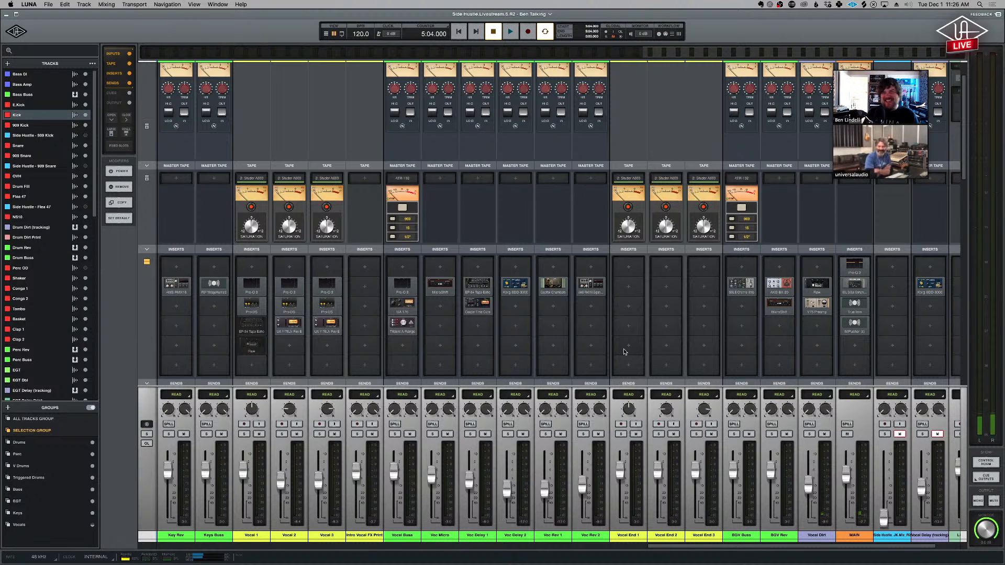
- Look through the song's arrangement in the timeline, from the drums down to the vocals and vocal effect busses
{"action": "key", "text": "super+equal"}
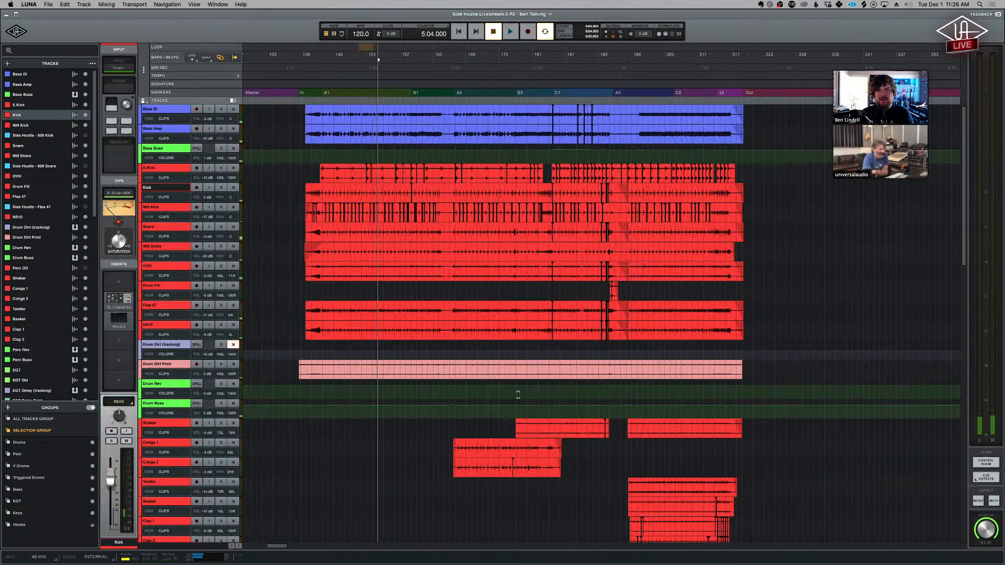
{"action": "scroll", "coordinate": [518, 388], "scroll_direction": "down", "scroll_amount": 15}
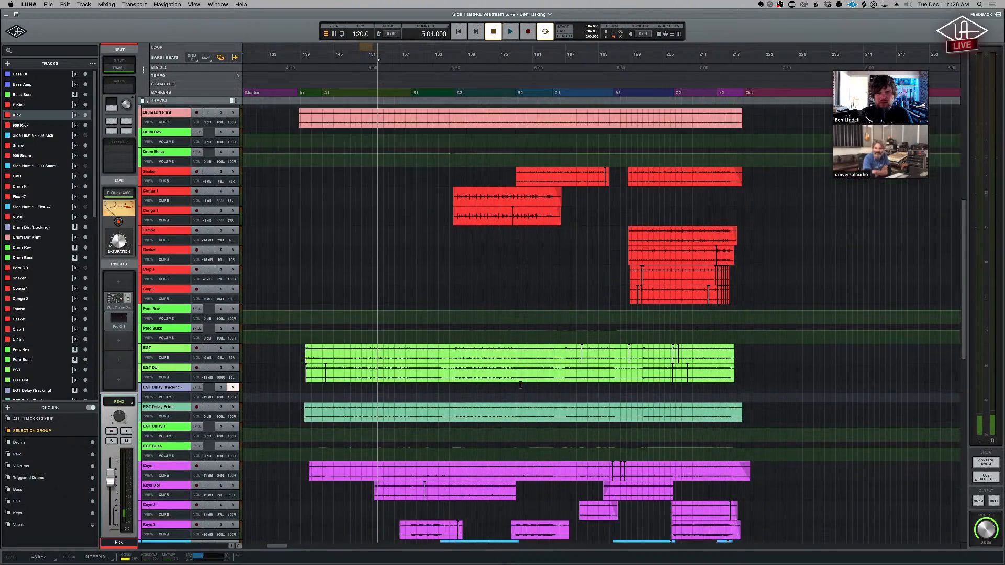
{"action": "scroll", "coordinate": [520, 385], "scroll_direction": "down", "scroll_amount": 5}
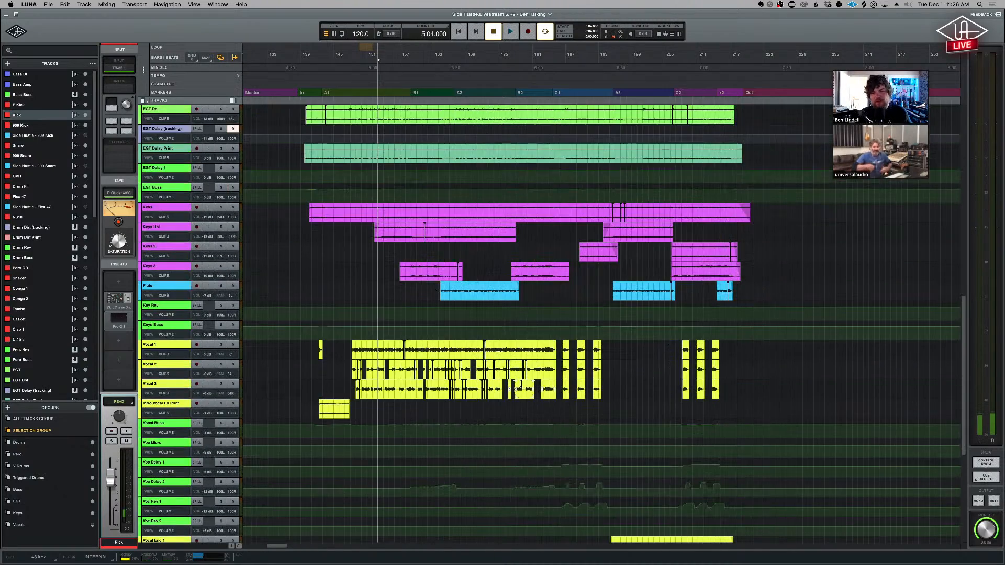
{"action": "scroll", "coordinate": [521, 384], "scroll_direction": "down", "scroll_amount": 2}
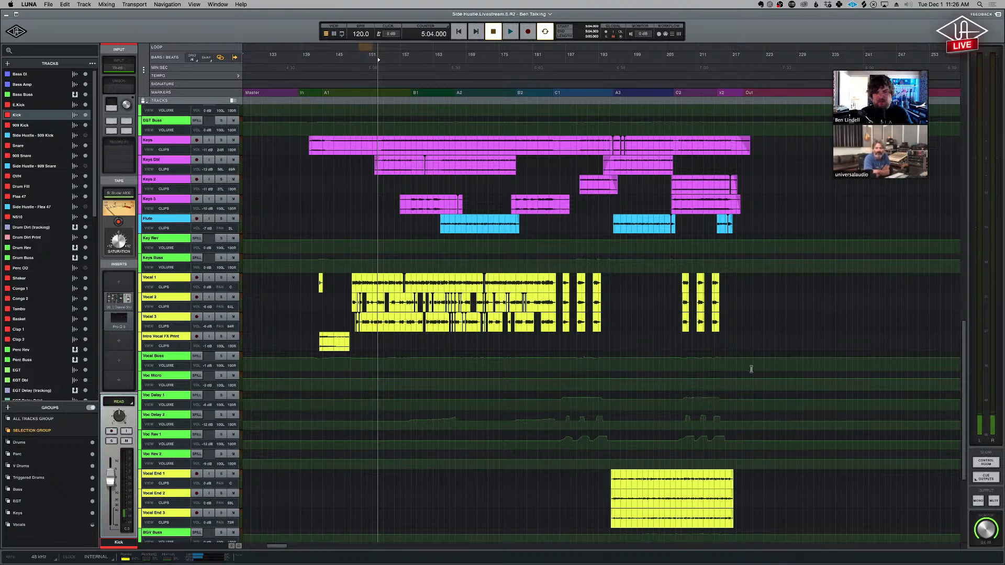
- Select the Voc Micro bus, return to the mixer and view its Soundtoys MicroShift insert, closing it again
{"action": "left_click", "coordinate": [177, 391]}
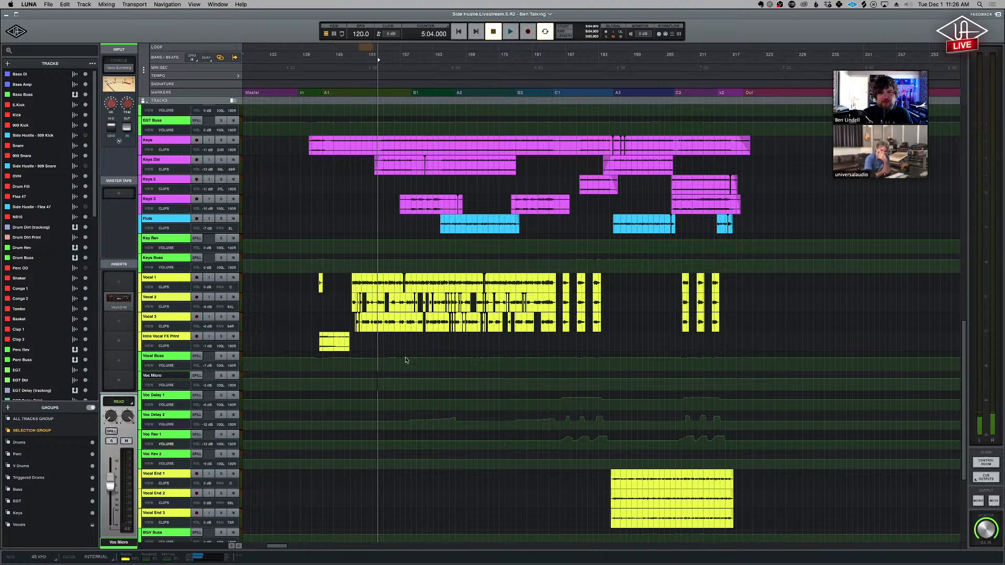
{"action": "key", "text": "super+equal"}
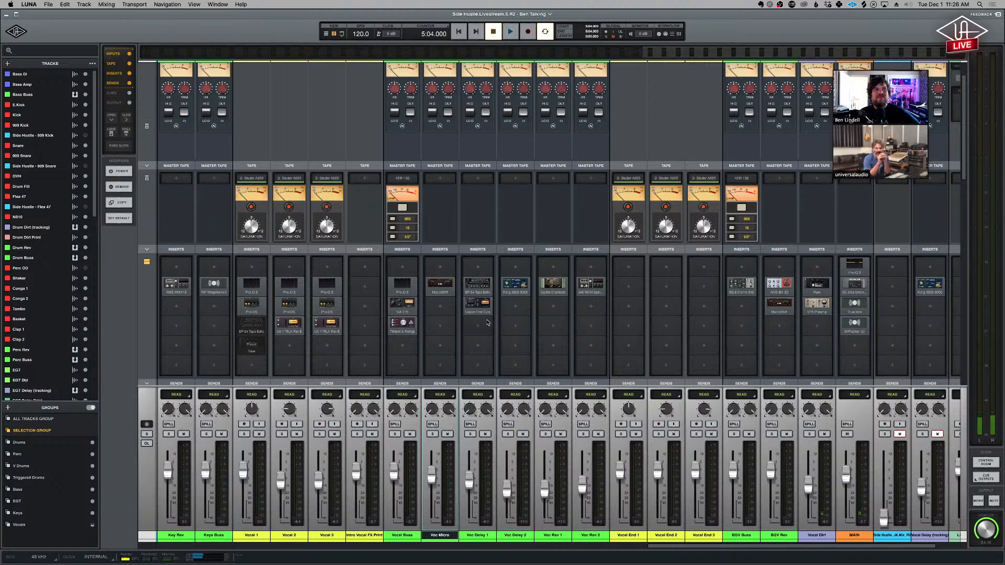
{"action": "left_click", "coordinate": [451, 284]}
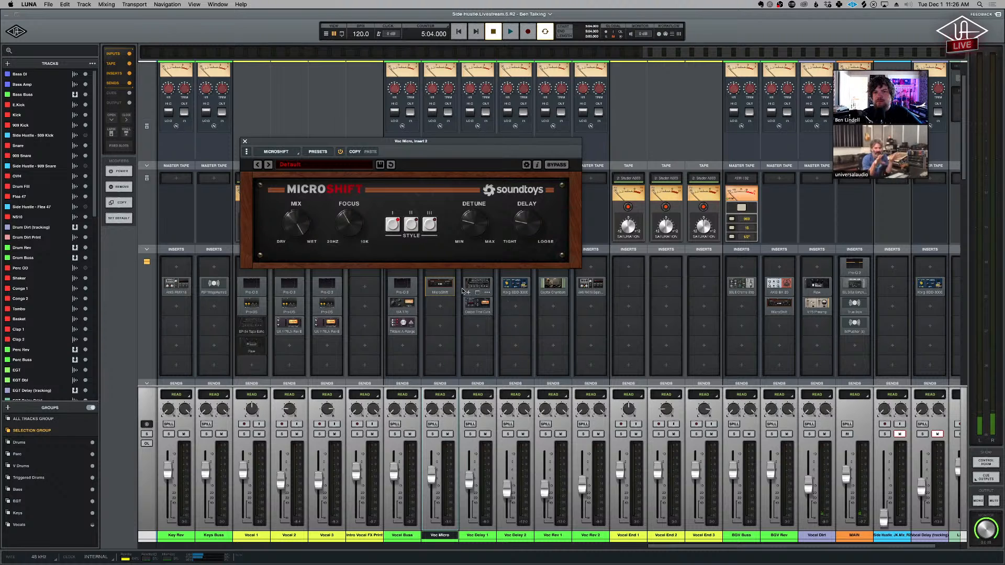
{"action": "left_click", "coordinate": [441, 285]}
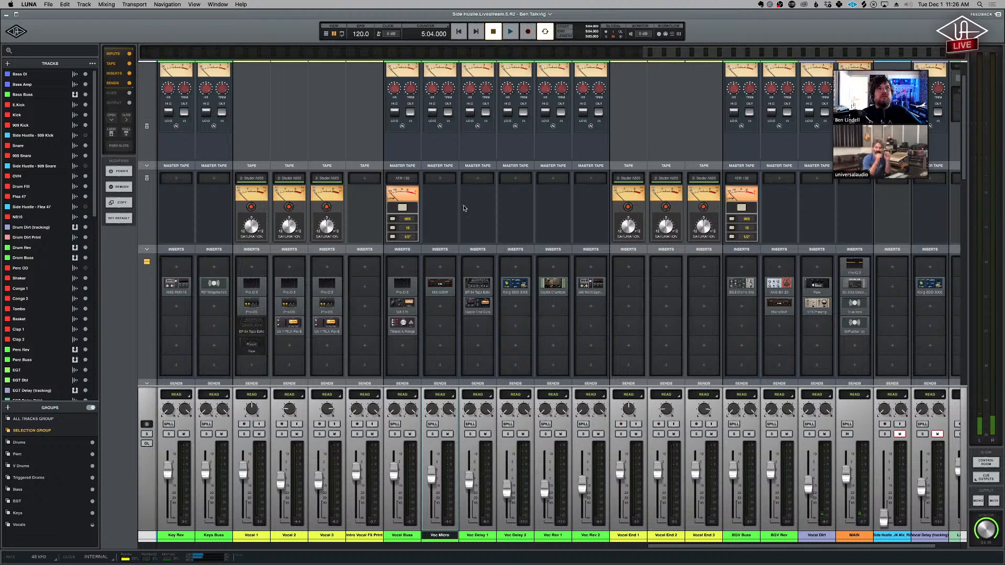
- Show Voc Delay 1's EP-34 Tape Echo and Cooper Time Cube and Voc Delay 2's Korg SDD-3000 without overlap
{"action": "left_click", "coordinate": [482, 287]}
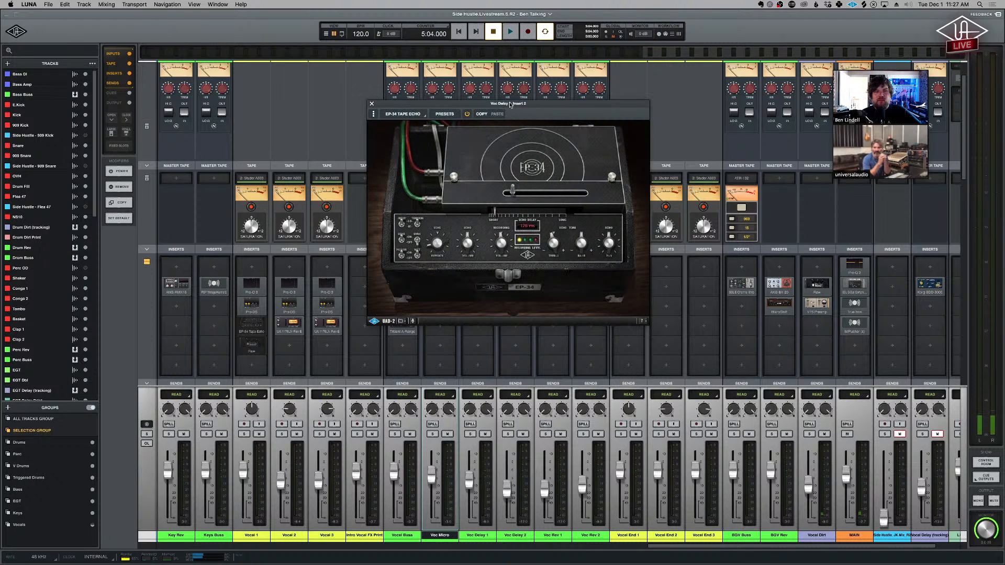
{"action": "left_click_drag", "start_coordinate": [530, 104], "coordinate": [279, 86]}
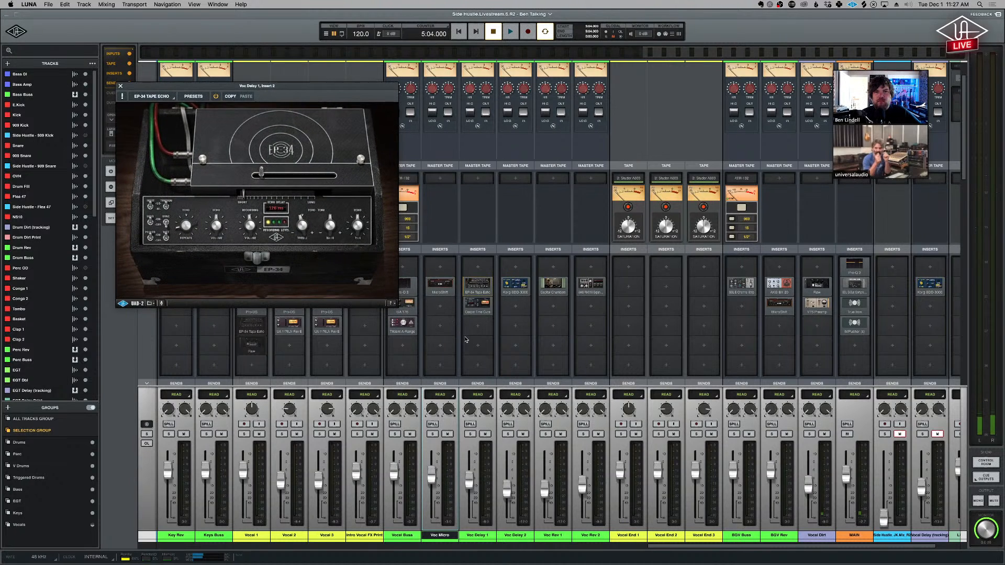
{"action": "left_click", "coordinate": [477, 305]}
{"action": "left_click_drag", "start_coordinate": [418, 125], "coordinate": [272, 315]}
{"action": "left_click", "coordinate": [517, 287]}
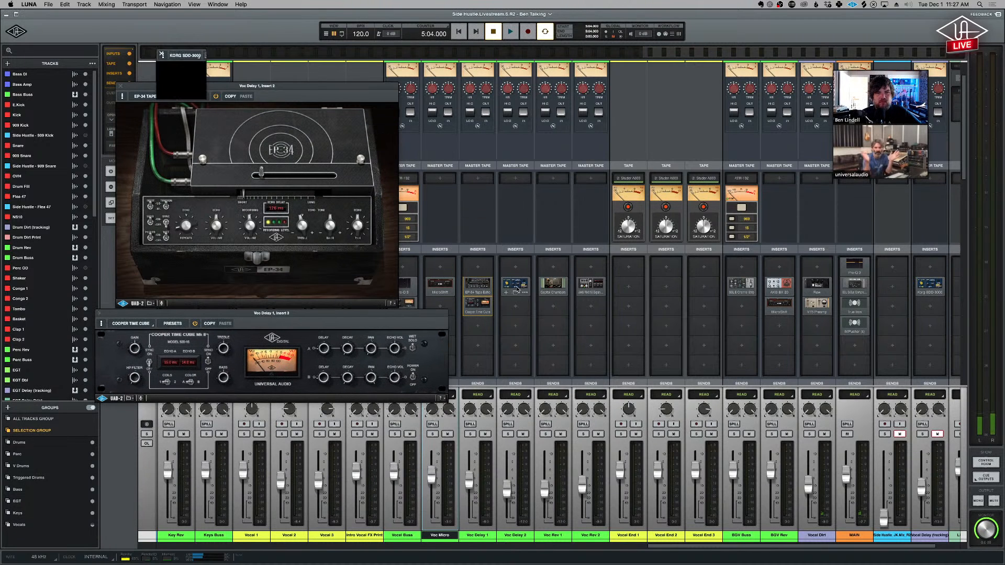
{"action": "left_click_drag", "start_coordinate": [219, 54], "coordinate": [493, 79]}
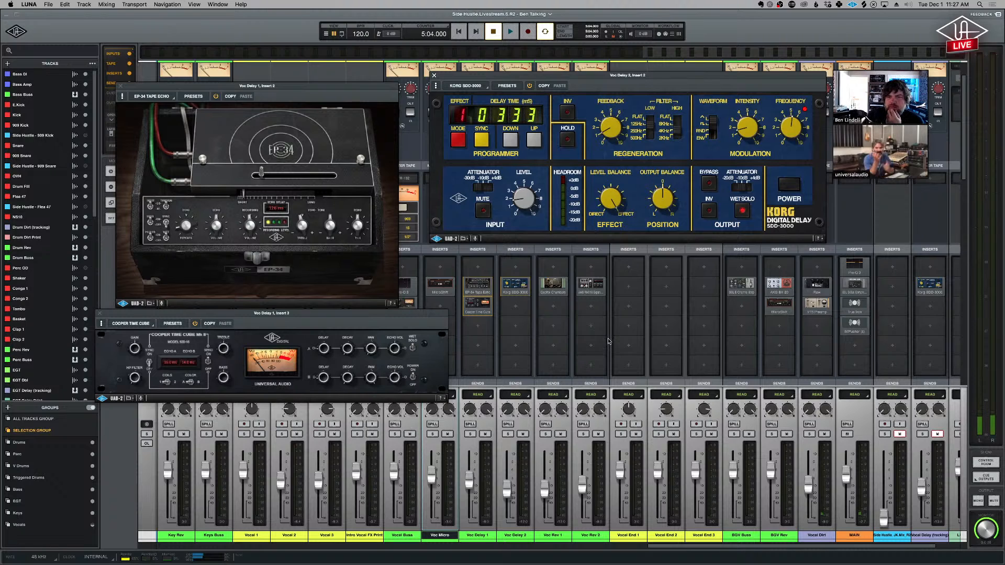
- Show Voc Rev 1's Capitol Chambers and Voc Rev 2's AMS RMX16 below the Korg SDD-3000
{"action": "left_click", "coordinate": [563, 285]}
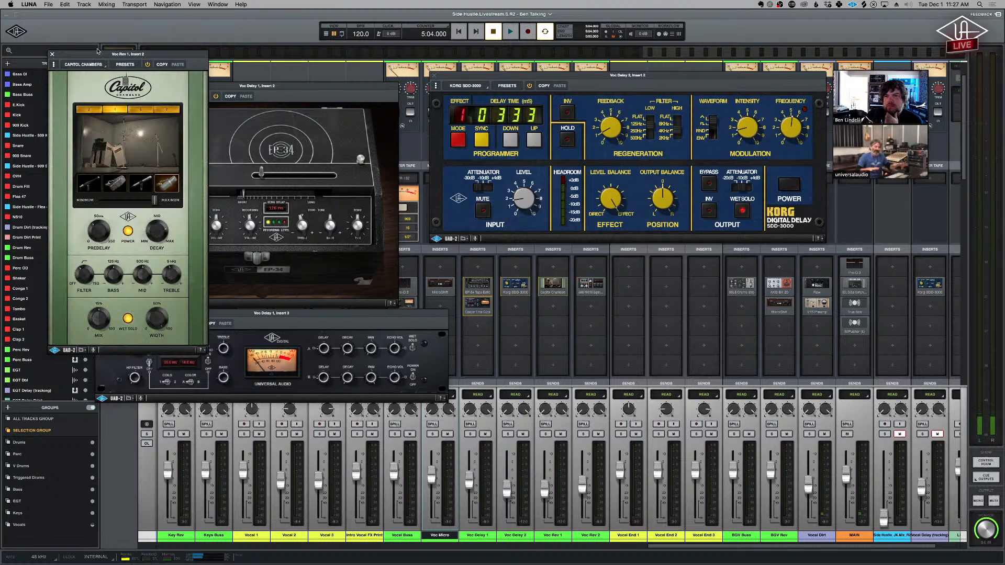
{"action": "left_click_drag", "start_coordinate": [148, 60], "coordinate": [500, 249]}
{"action": "left_click", "coordinate": [589, 284]}
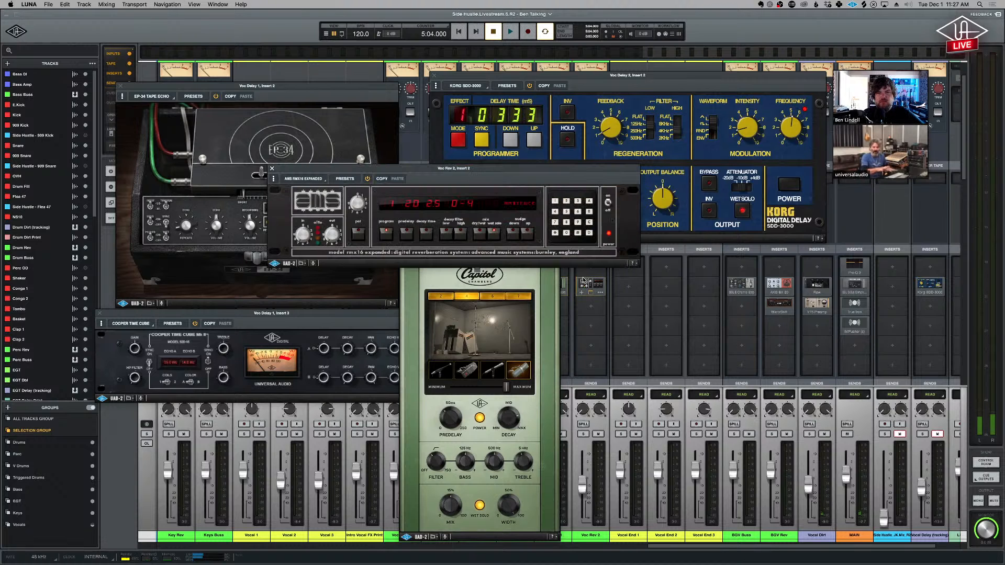
{"action": "left_click_drag", "start_coordinate": [547, 170], "coordinate": [861, 283]}
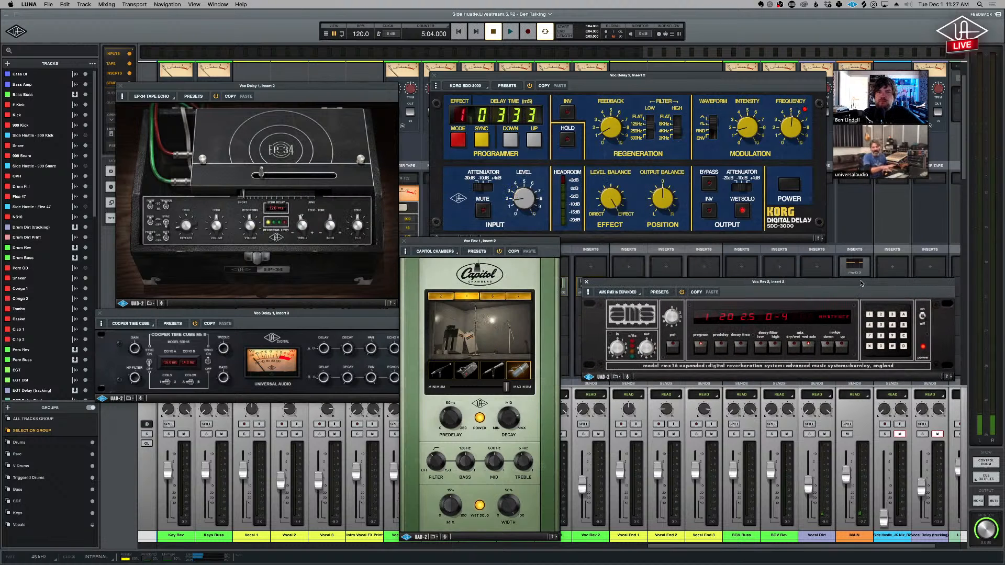
- Space out the Capitol Chambers and EP-34 Tape Echo windows, and bring the Cooper Time Cube to the front
{"action": "left_click_drag", "start_coordinate": [542, 241], "coordinate": [560, 243]}
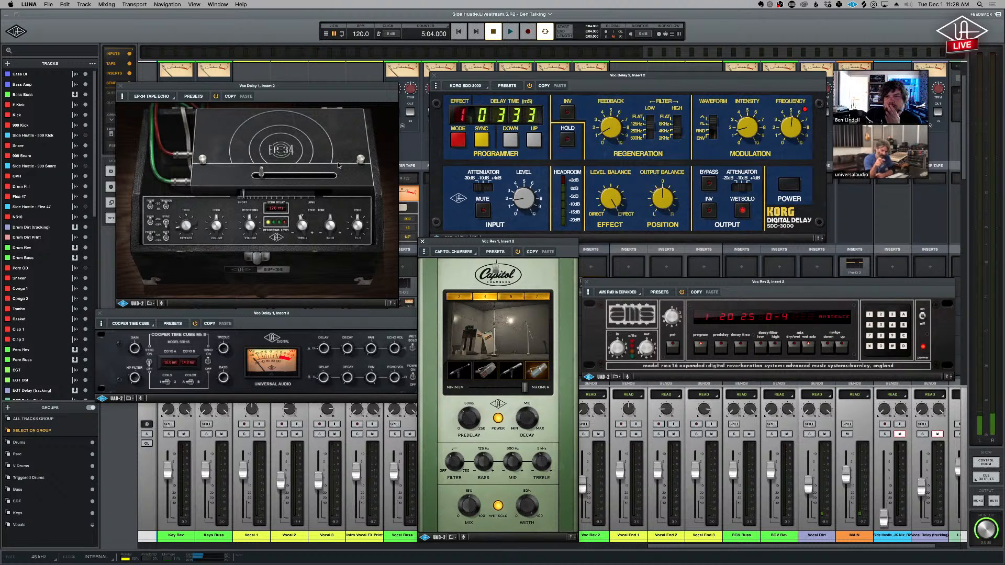
{"action": "left_click_drag", "start_coordinate": [297, 85], "coordinate": [285, 86]}
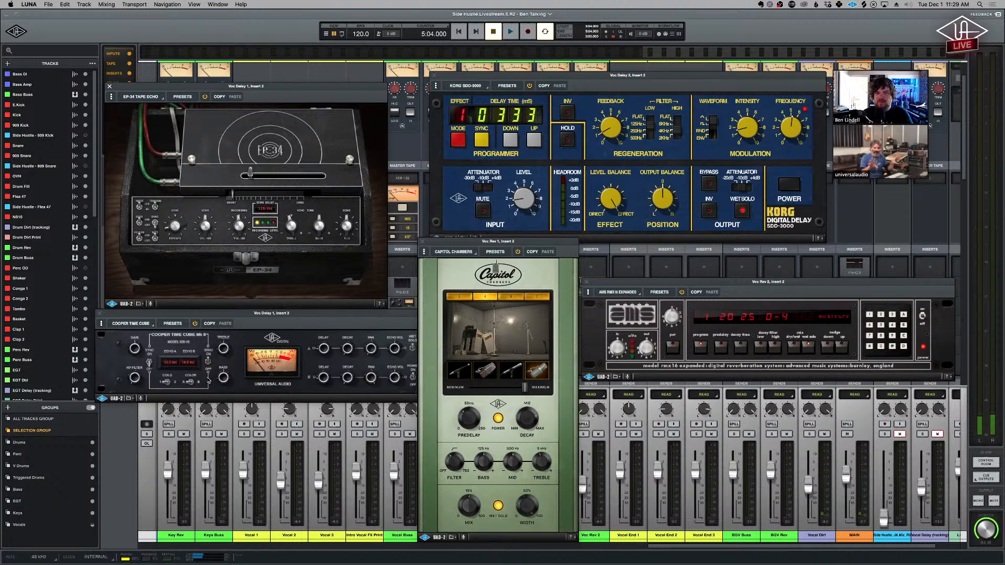
{"action": "left_click", "coordinate": [324, 312]}
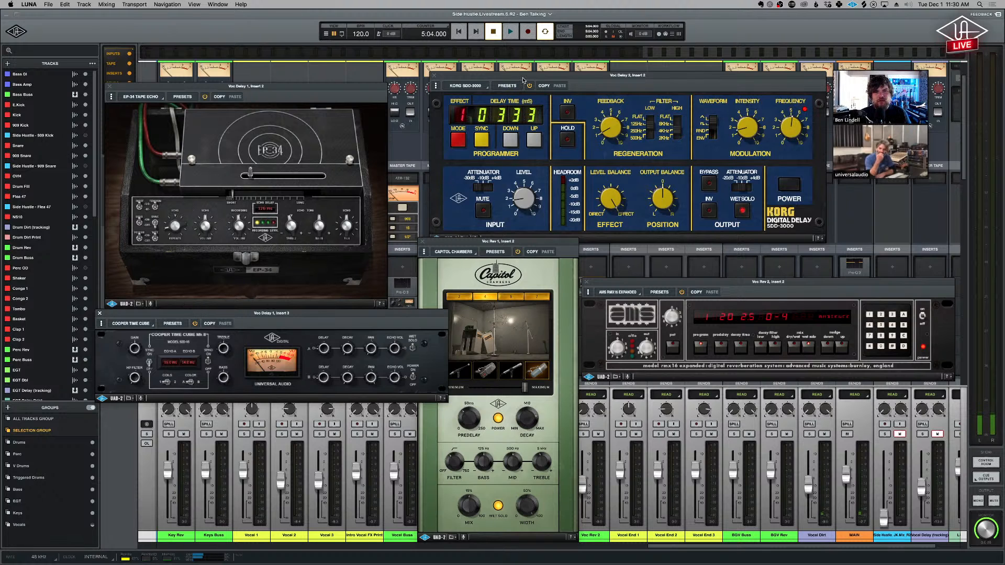
- Separate the Korg SDD-3000 window from its neighbours, and solo the Vocal 1 to Intro Vocal FX Print tracks together
{"action": "left_click_drag", "start_coordinate": [522, 79], "coordinate": [509, 72]}
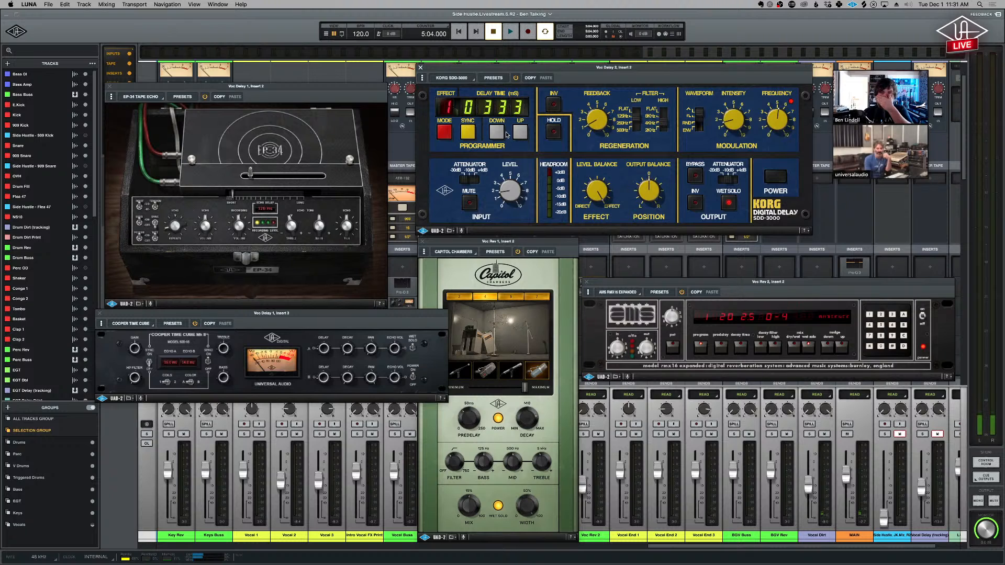
{"action": "left_click", "coordinate": [247, 535]}
{"action": "left_click", "coordinate": [368, 539], "text": "shift"}
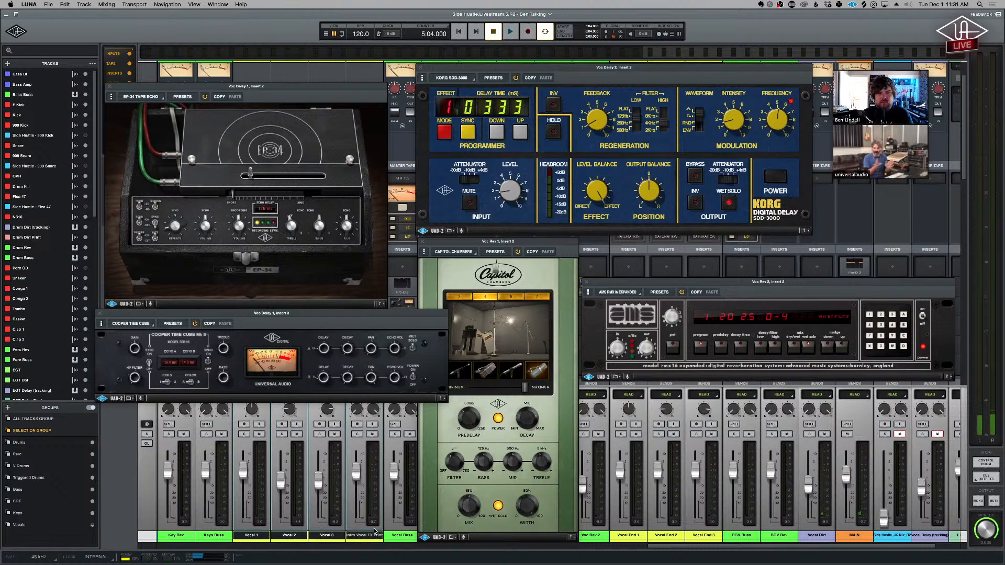
{"action": "key", "text": "s"}
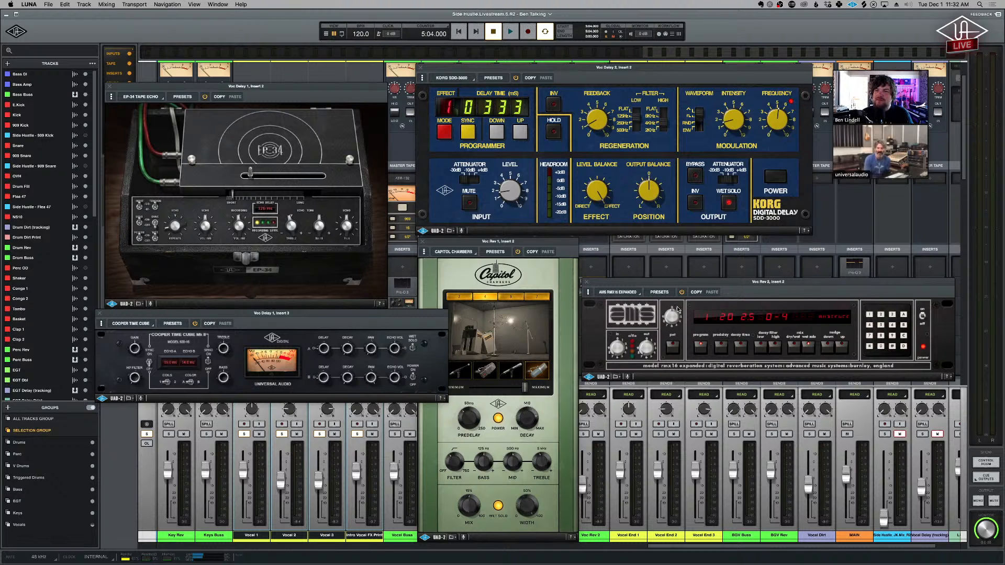
- Close all open plug-in windows and show the Vocal Buss sends in the mixer
{"action": "key", "text": "alt+super+w"}
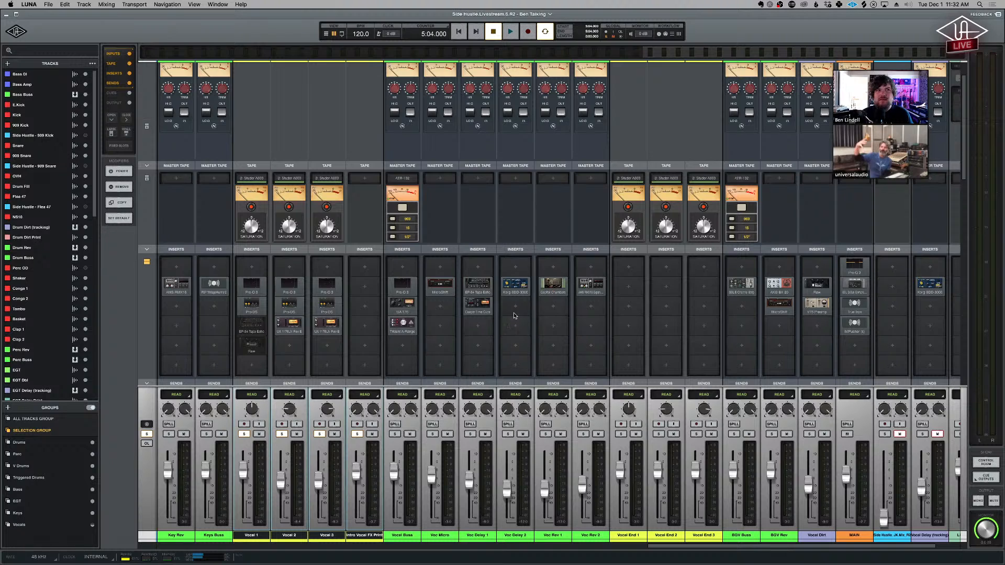
{"action": "scroll", "coordinate": [514, 316], "scroll_direction": "down", "scroll_amount": 6}
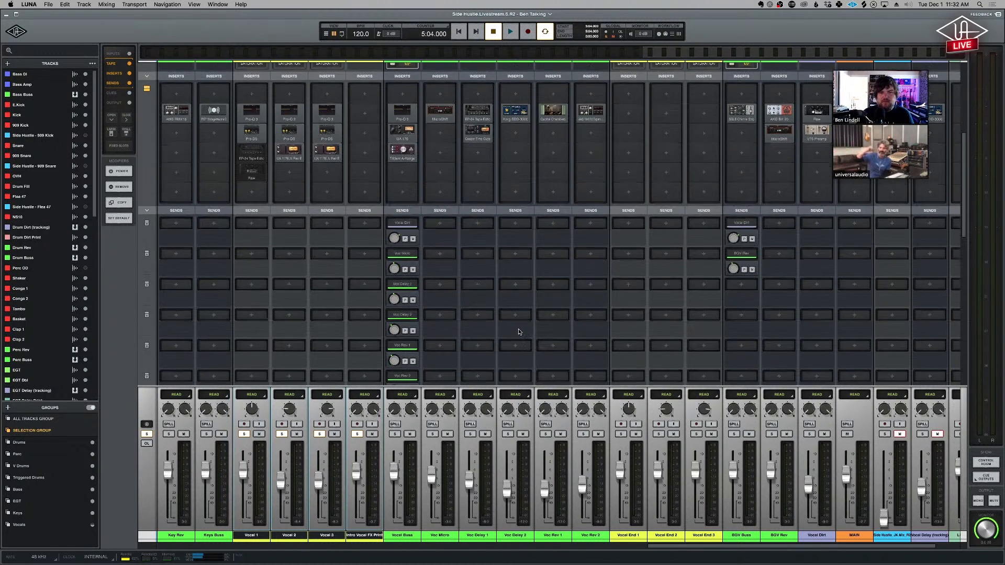
{"action": "scroll", "coordinate": [518, 331], "scroll_direction": "down", "scroll_amount": 3}
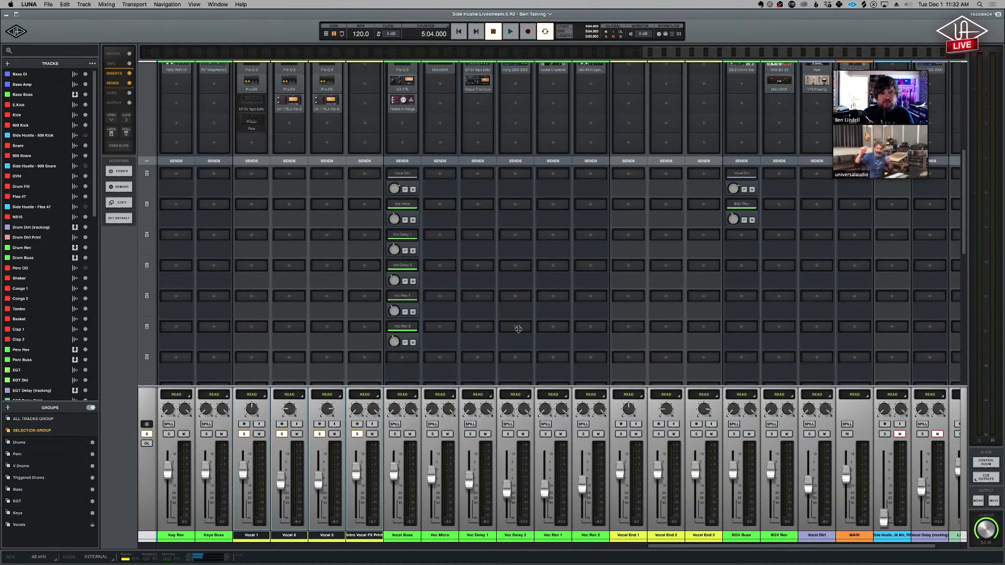
- Play the soloed vocals from the start of the main Vocal 1 clips in section A1, muting the Vocal Dirt channel
{"action": "key", "text": "alt+equal"}
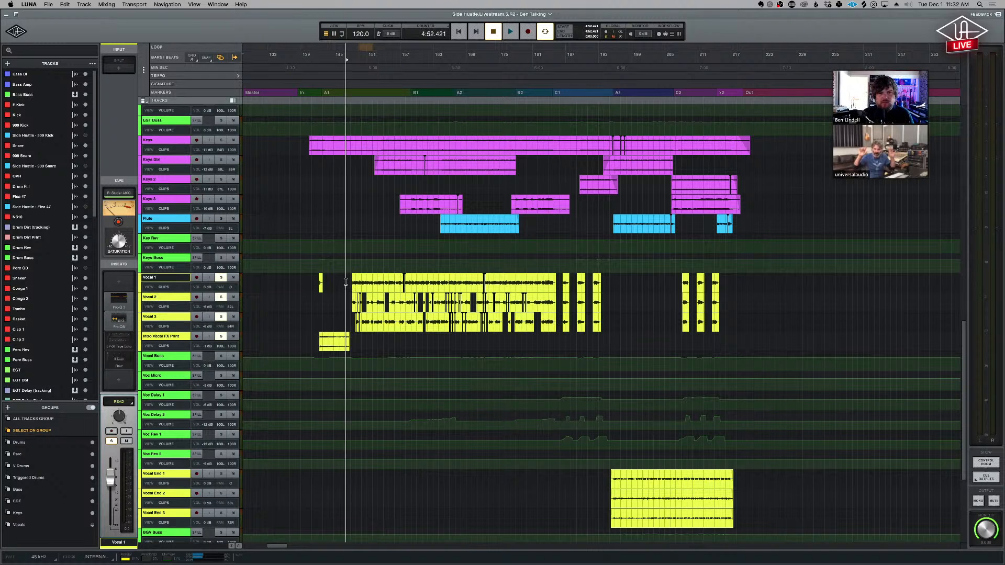
{"action": "left_click", "coordinate": [345, 283]}
{"action": "key", "text": "alt+equal"}
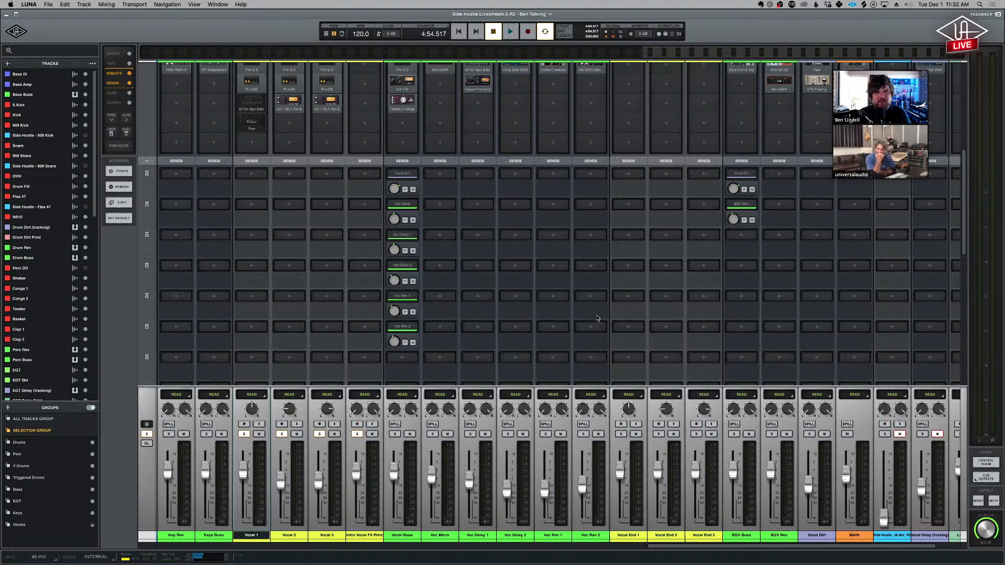
{"action": "key", "text": "space"}
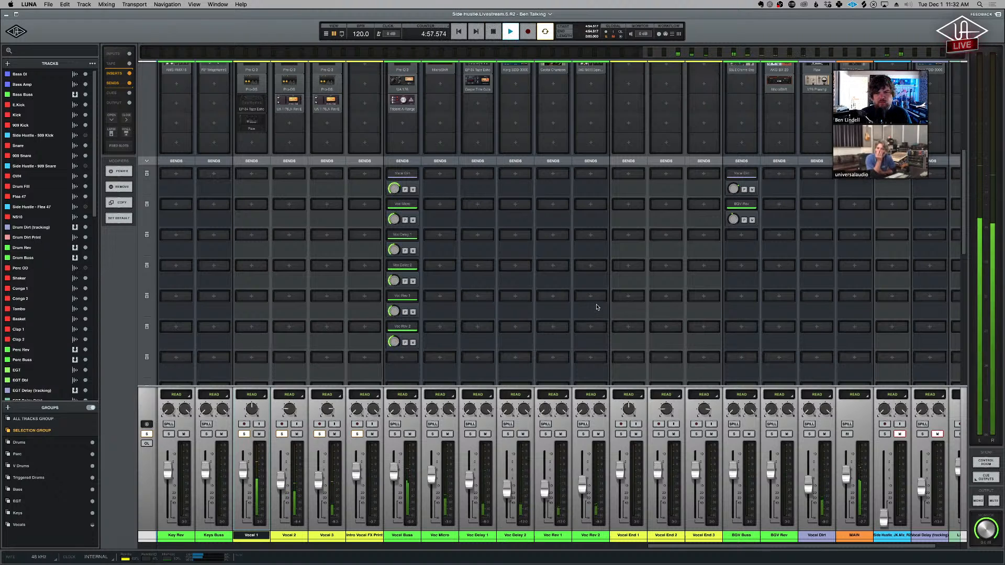
{"action": "left_click", "coordinate": [824, 435]}
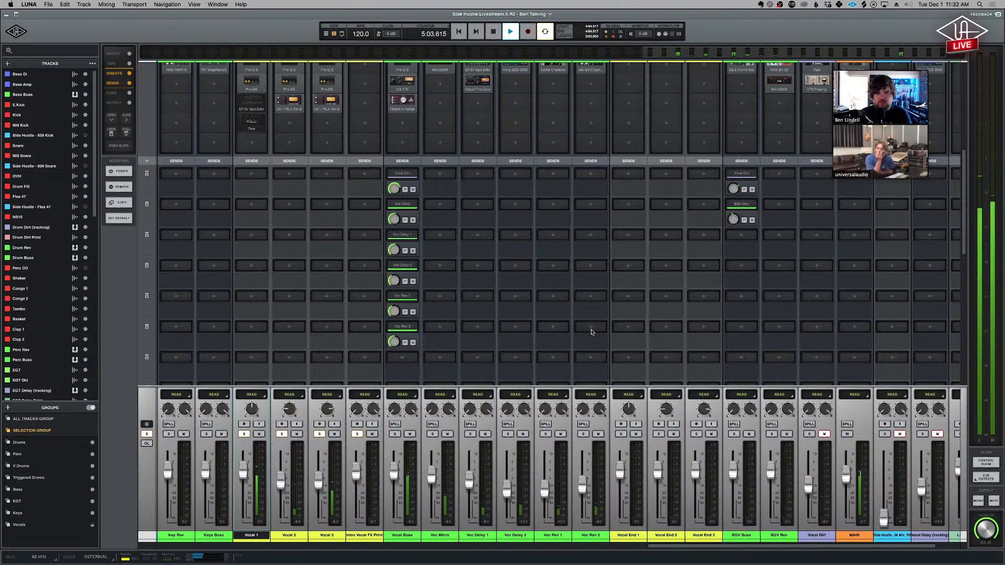
{"action": "left_click", "coordinate": [824, 434]}
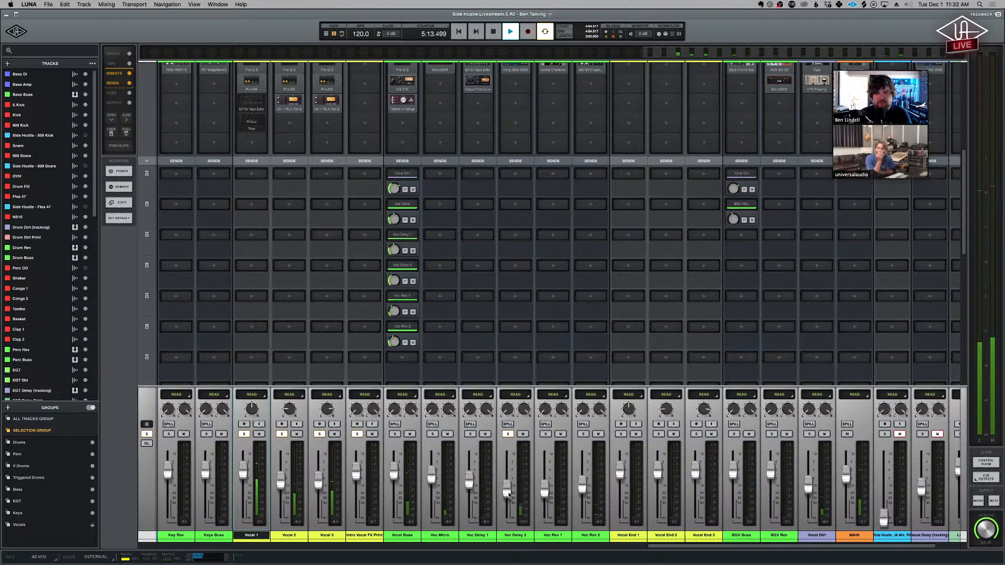
- Audition Voc Delay 2, Voc Rev 1 and Voc Rev 2 in turn by soloing each with its fader raised, and stop playback
{"action": "left_click_drag", "start_coordinate": [508, 491], "coordinate": [510, 479]}
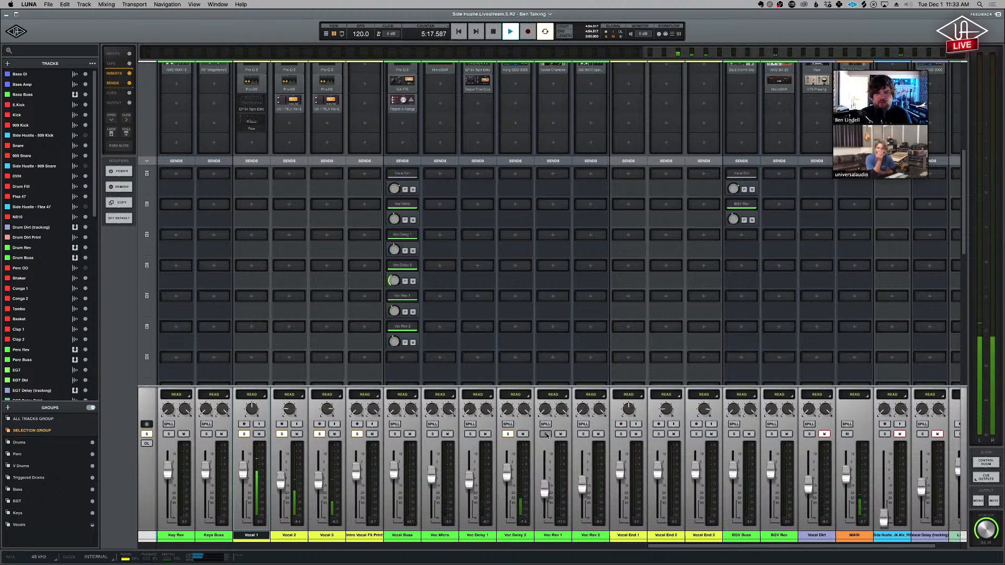
{"action": "left_click", "coordinate": [510, 435]}
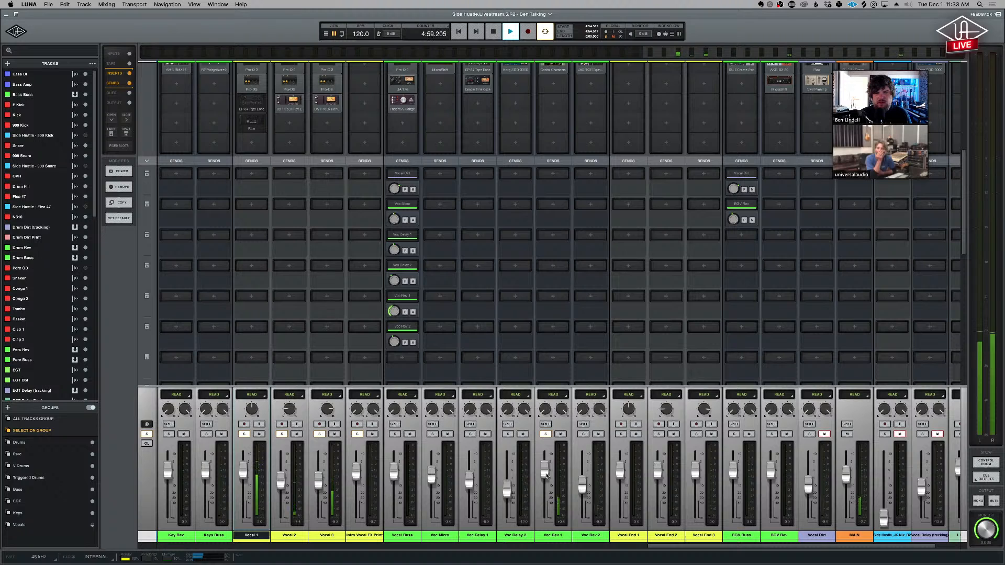
{"action": "left_click", "coordinate": [584, 434]}
{"action": "left_click_drag", "start_coordinate": [582, 482], "coordinate": [586, 467]}
{"action": "key", "text": "space"}
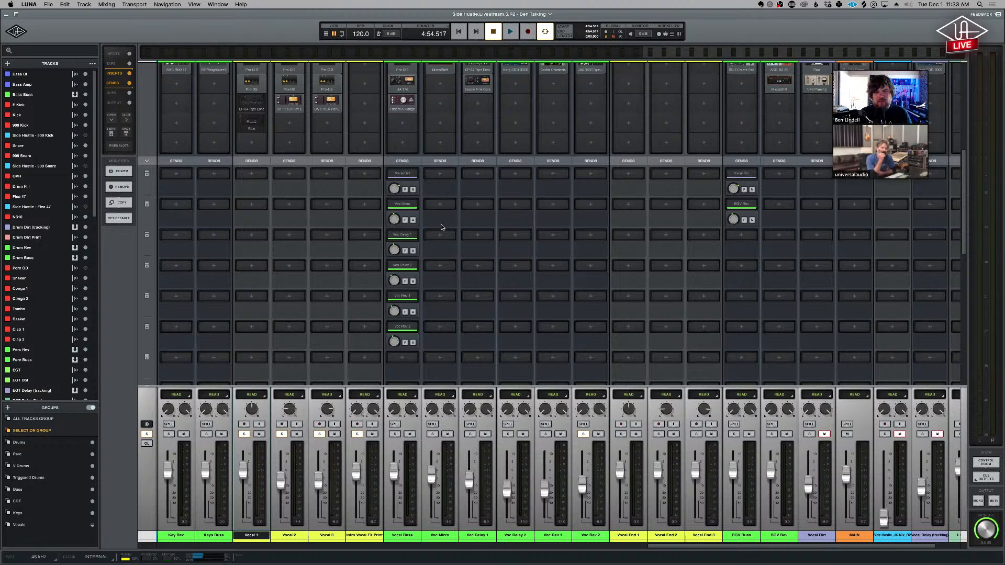
{"action": "key", "text": "super+equal"}
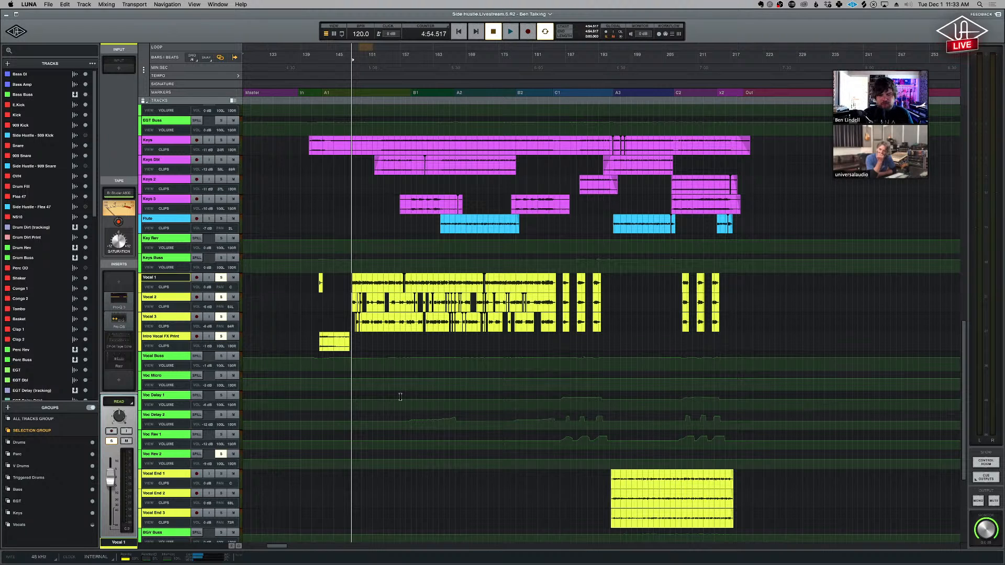
{"action": "key", "text": "super+equal"}
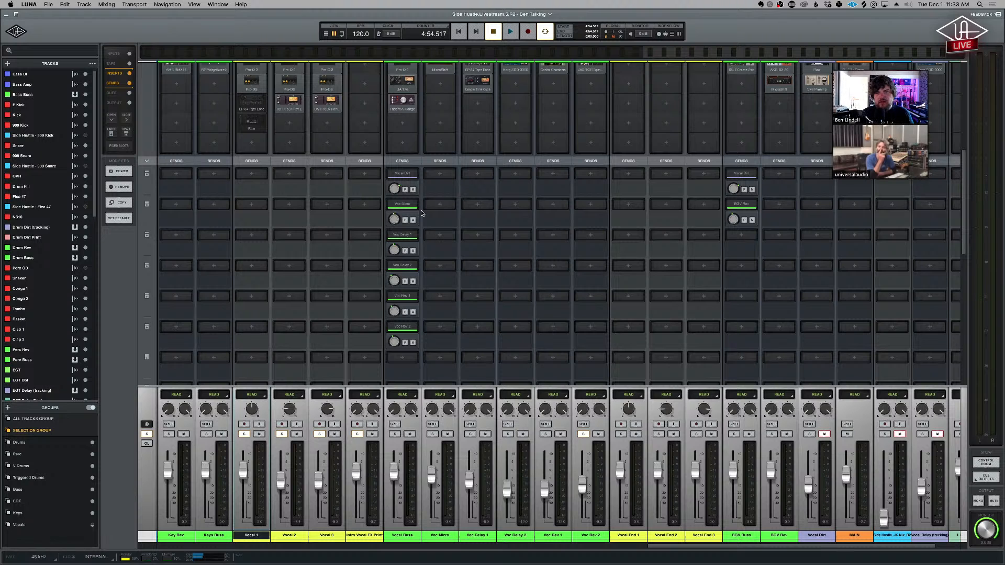
{"action": "scroll", "coordinate": [498, 299], "scroll_direction": "up", "scroll_amount": 1}
{"action": "scroll", "coordinate": [498, 318], "scroll_direction": "up", "scroll_amount": 1}
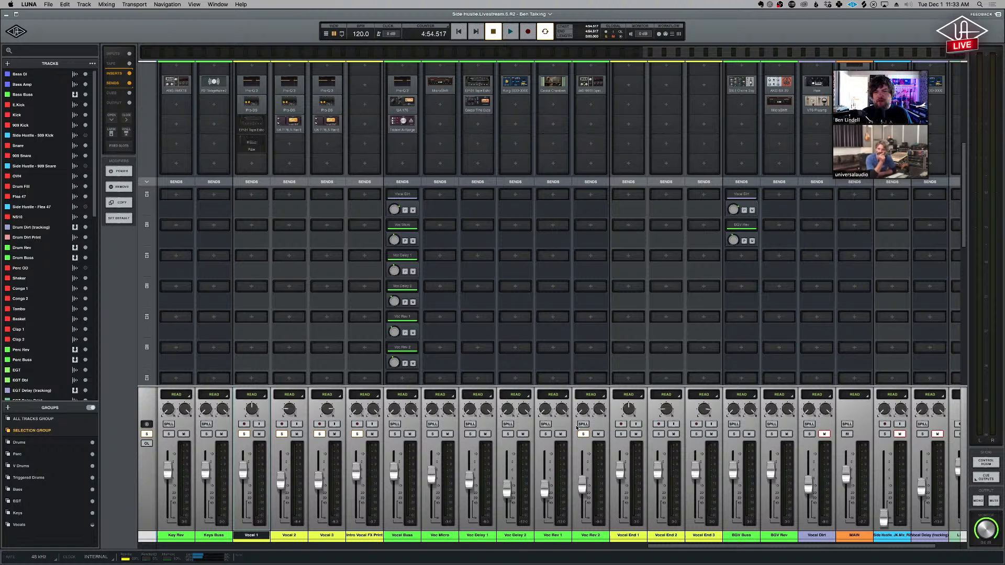
- Point out the timeline's volume automation on Voc Delay 2 in section B1 and on both vocal delays in section C1
{"action": "key", "text": "super+equal"}
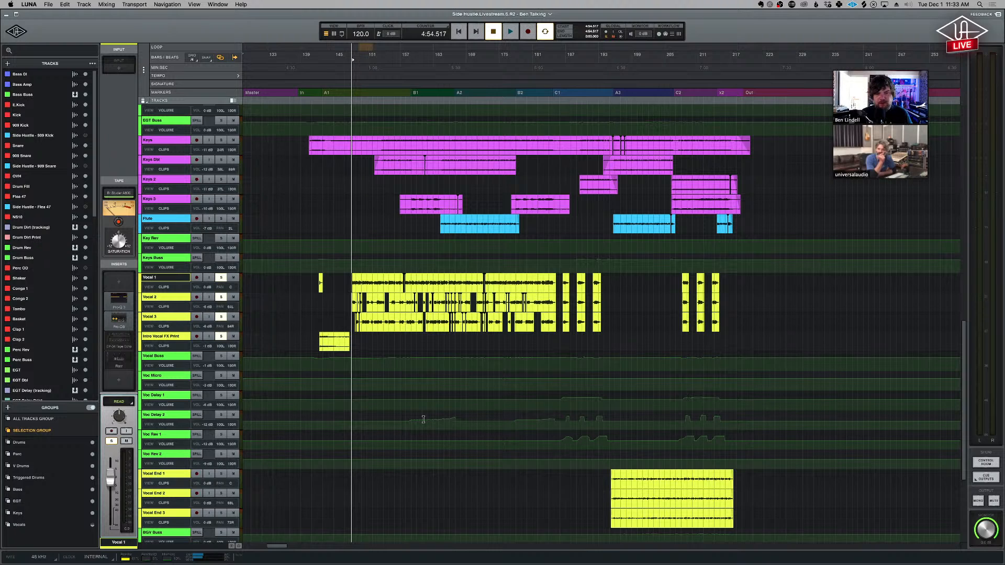
{"action": "left_click_drag", "start_coordinate": [416, 423], "coordinate": [454, 425]}
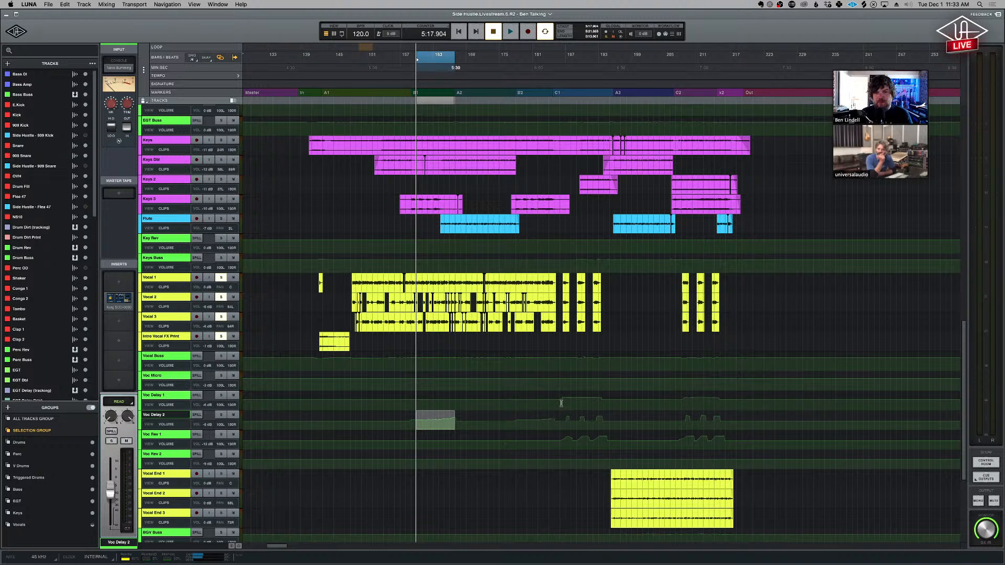
{"action": "left_click_drag", "start_coordinate": [562, 400], "coordinate": [603, 403]}
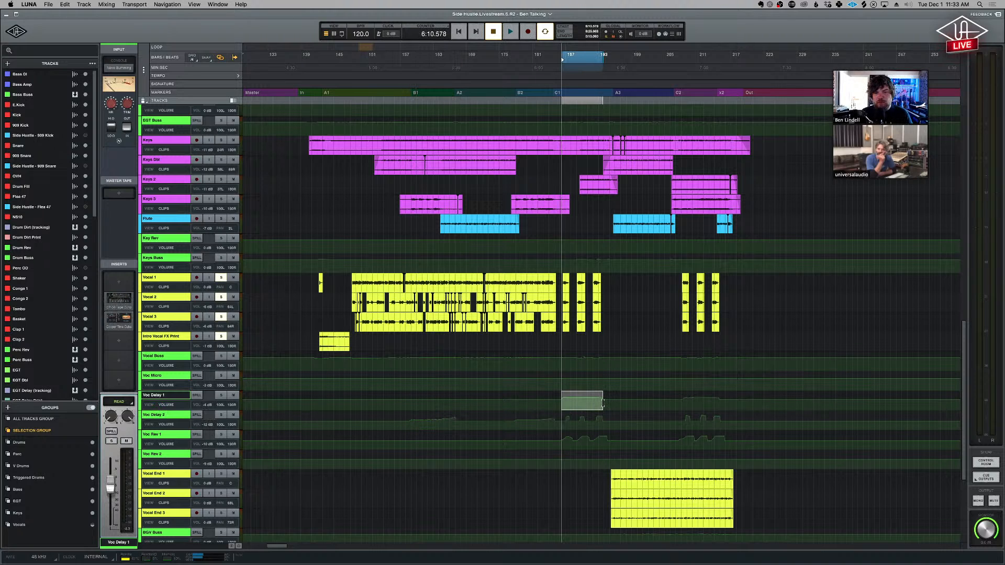
{"action": "left_click", "coordinate": [559, 402]}
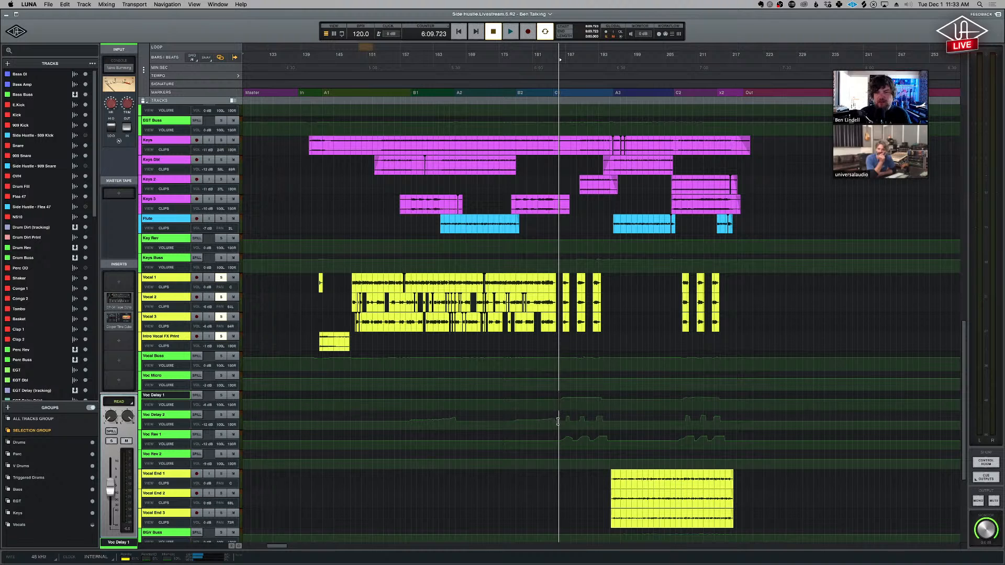
{"action": "left_click_drag", "start_coordinate": [561, 424], "coordinate": [569, 425]}
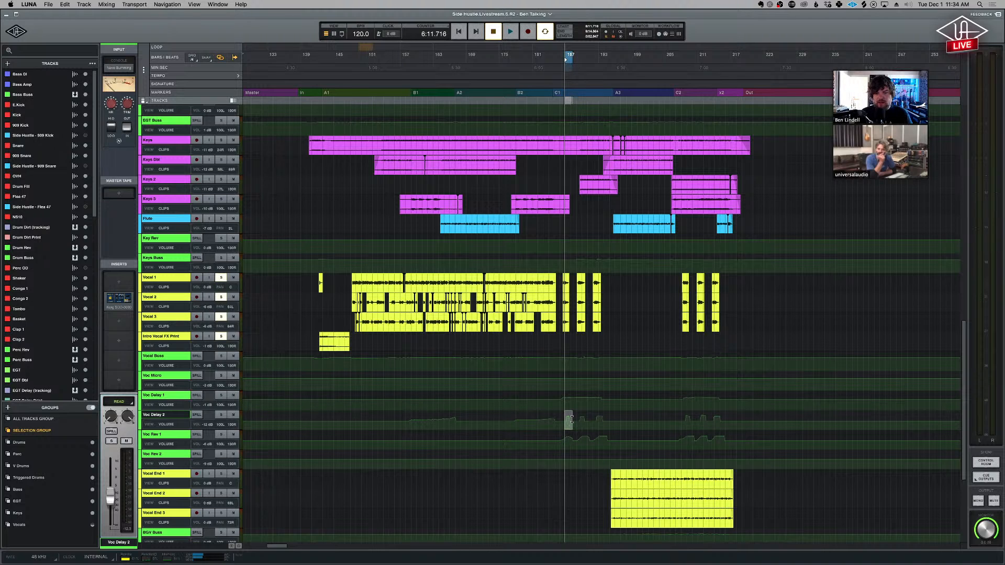
- Enlarge the Vocal Buss to Voc Rev 2 automation lanes around section C1, and play the passage from the C1 marker
{"action": "left_click_drag", "start_coordinate": [630, 363], "coordinate": [535, 459]}
{"action": "key", "text": "e"}
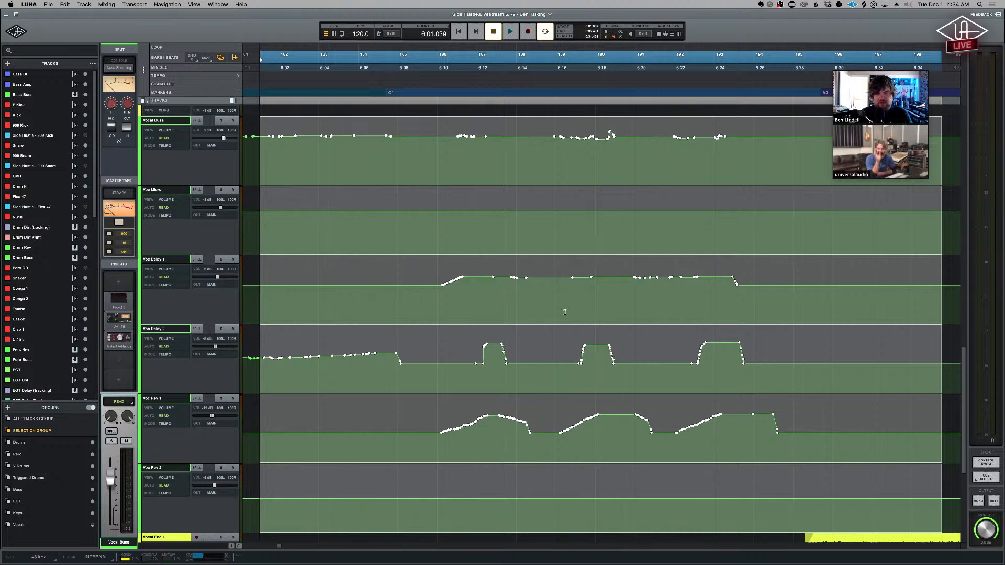
{"action": "left_click", "coordinate": [552, 303]}
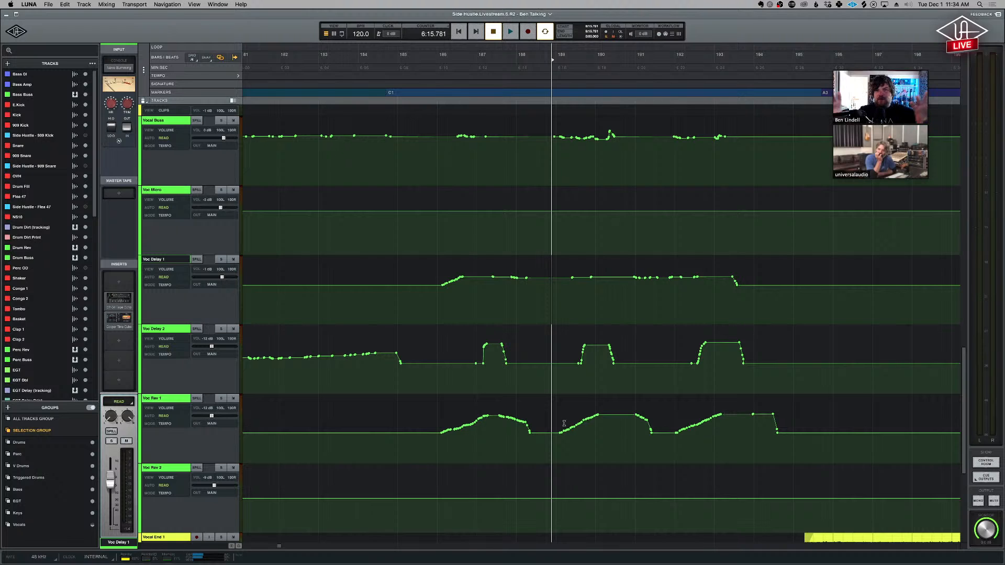
{"action": "left_click", "coordinate": [391, 95]}
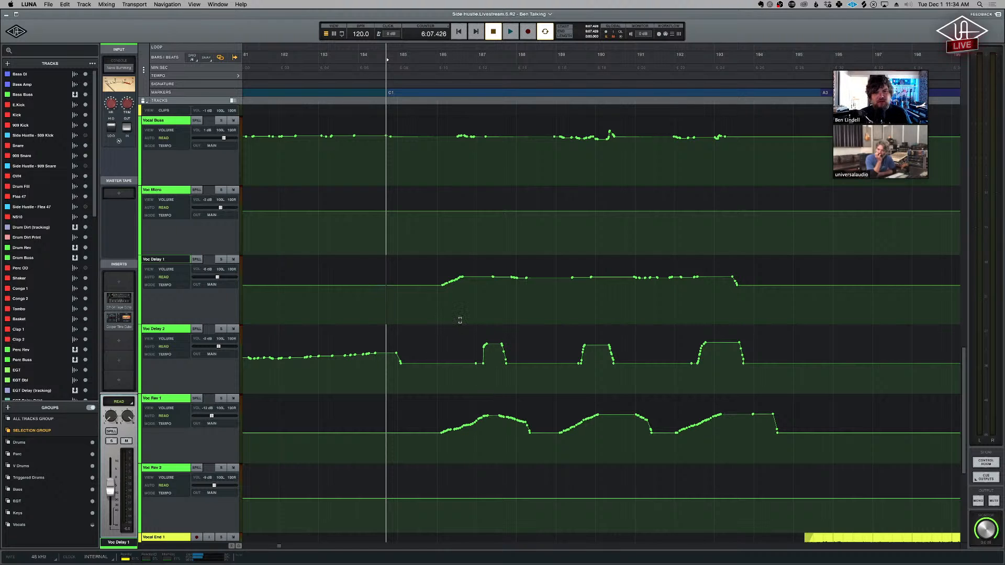
{"action": "key", "text": "space"}
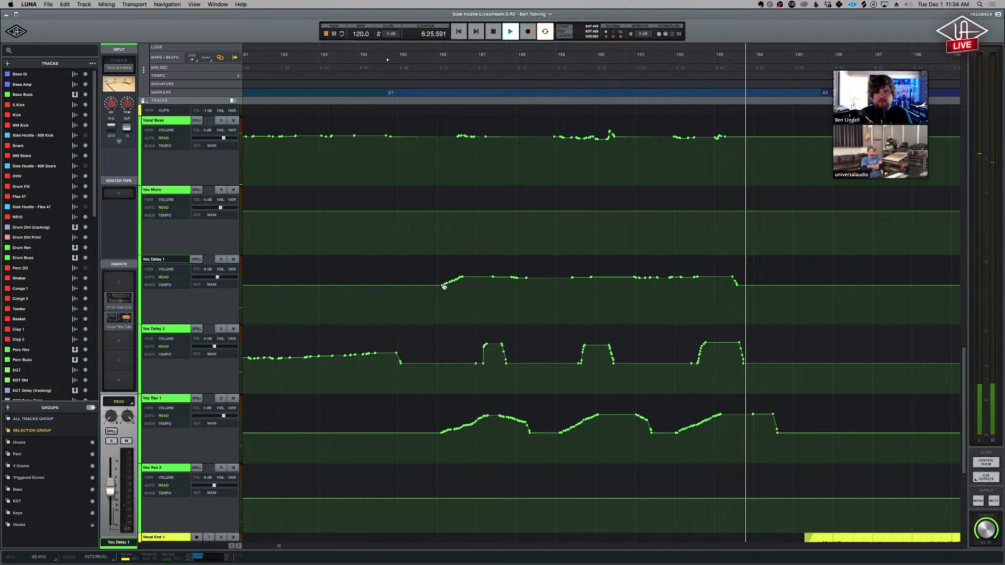
{"action": "key", "text": "space"}
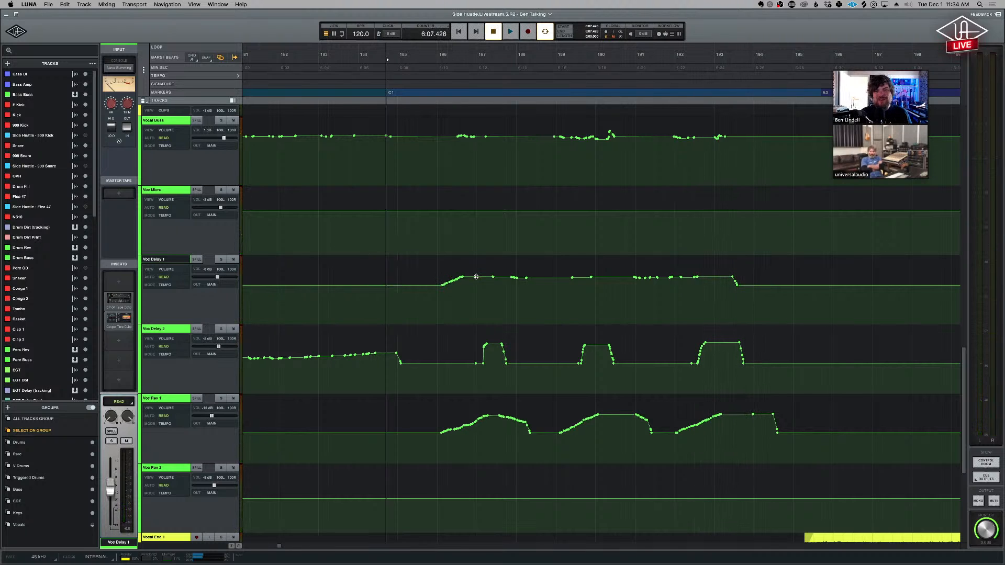
- Show the vocal effects automation across sections B1 to C2, and place the playhead ahead of Voc Delay 1's C1 rise
{"action": "key", "text": "r"}
{"action": "key", "text": "r"}
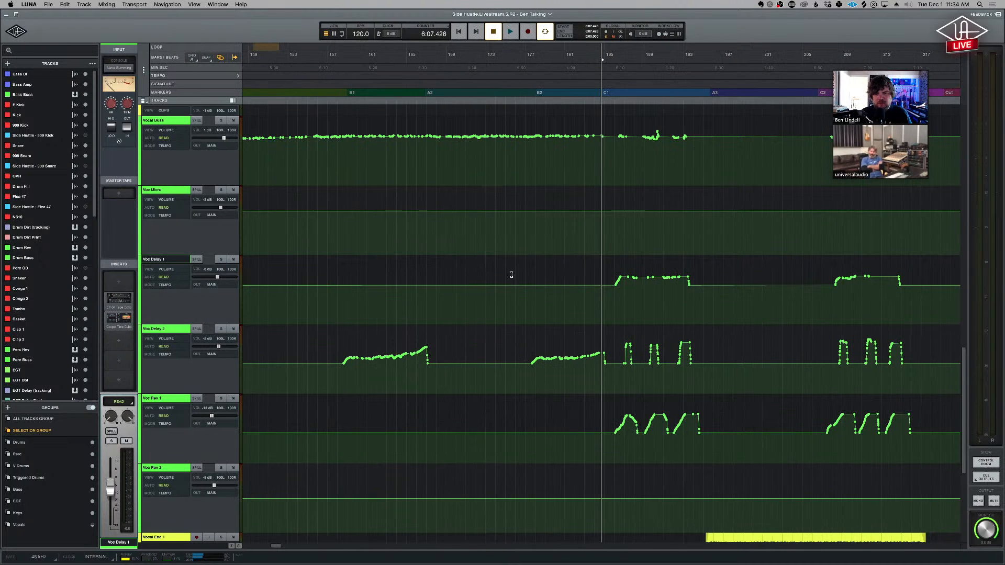
{"action": "left_click", "coordinate": [611, 299]}
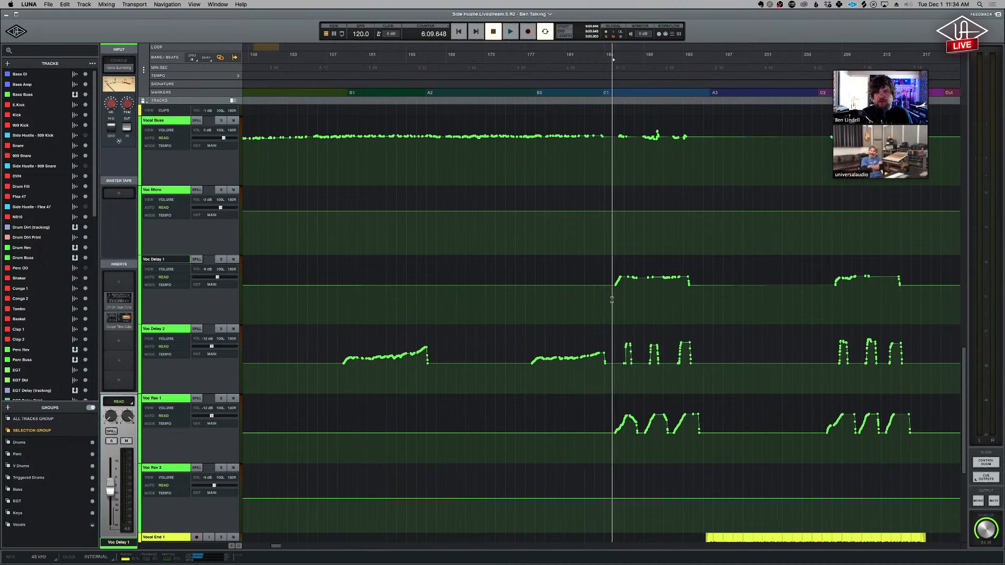
{"action": "left_click", "coordinate": [600, 301]}
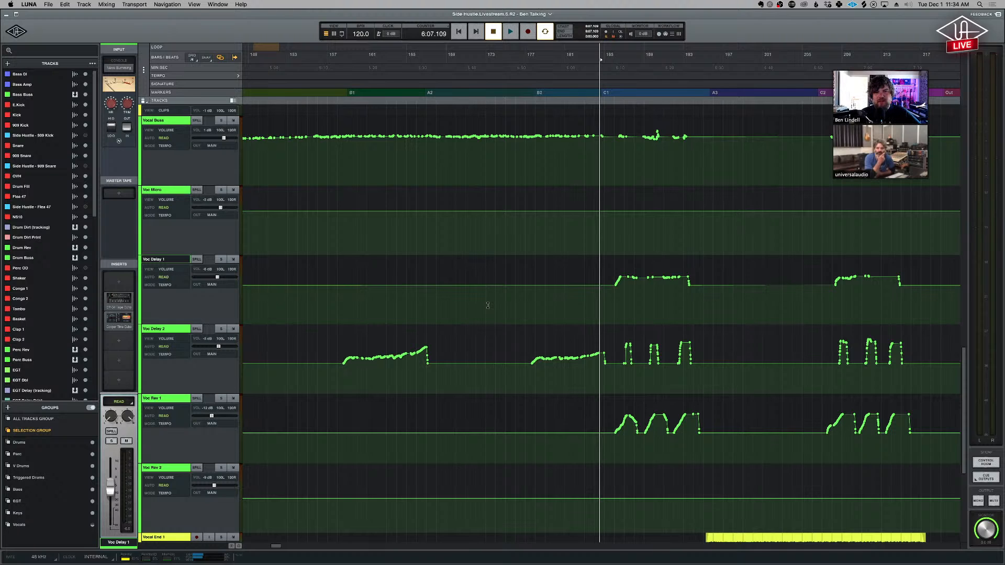
{"action": "left_click", "coordinate": [572, 308]}
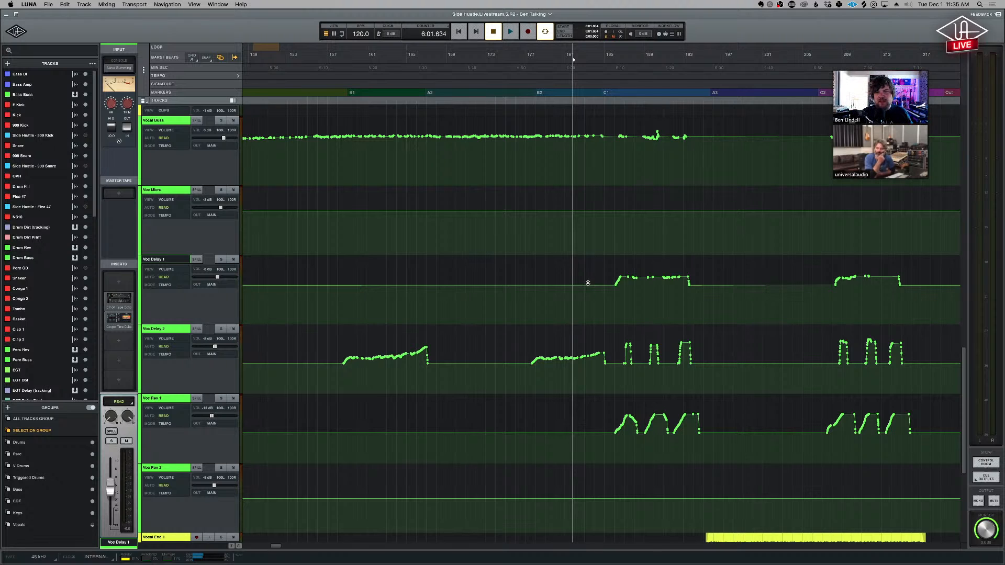
- Set Voc Delay 1's automation mode to Touch, and briefly highlight Voc Delay 2's volume ramp across section B1
{"action": "left_click", "coordinate": [167, 278]}
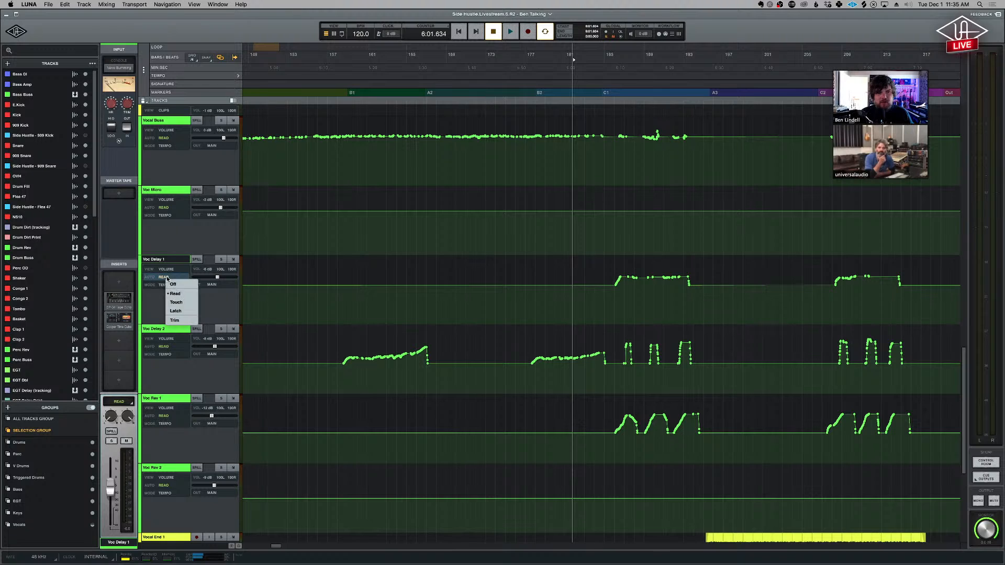
{"action": "left_click", "coordinate": [183, 303]}
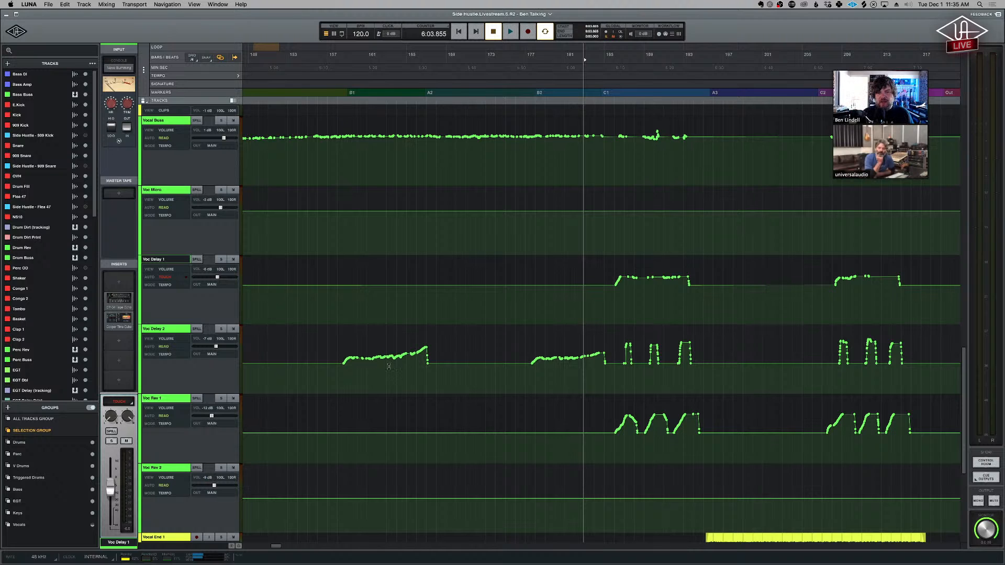
{"action": "left_click", "coordinate": [412, 373]}
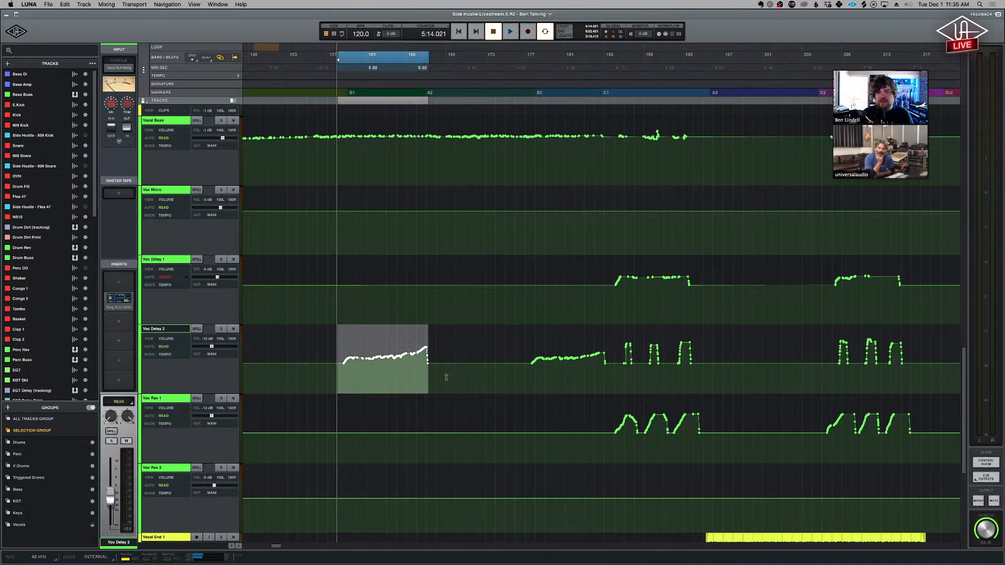
{"action": "left_click", "coordinate": [446, 378]}
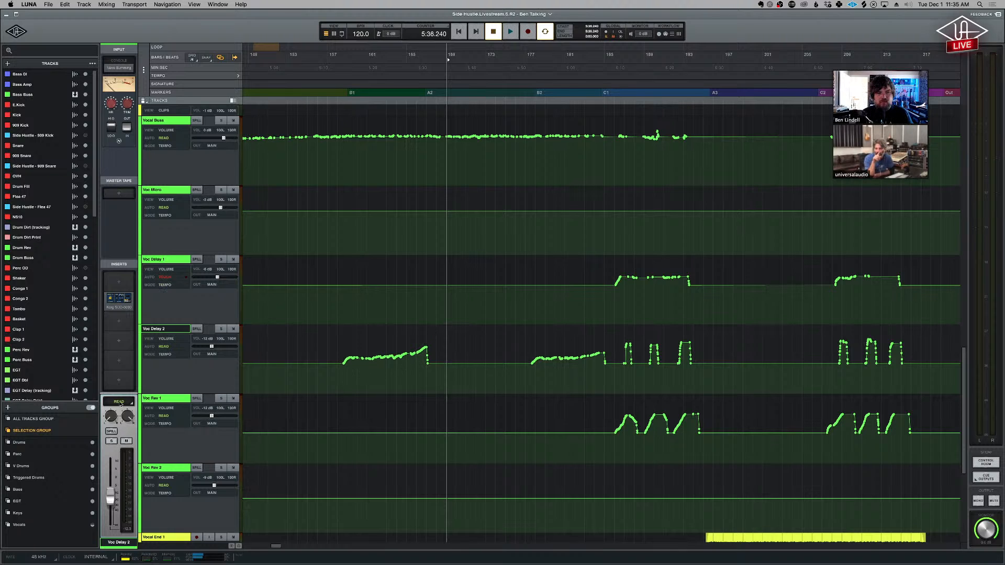
- Switch Voc Delay 1's automation mode to Latch and place the playhead at the end of section B1
{"action": "left_click", "coordinate": [174, 260]}
{"action": "left_click", "coordinate": [105, 401]}
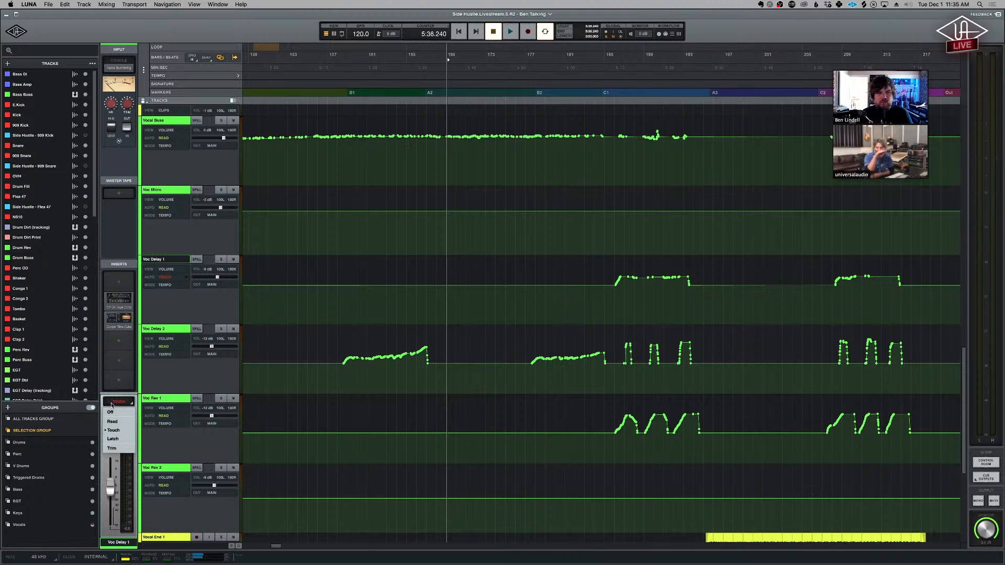
{"action": "left_click", "coordinate": [121, 439]}
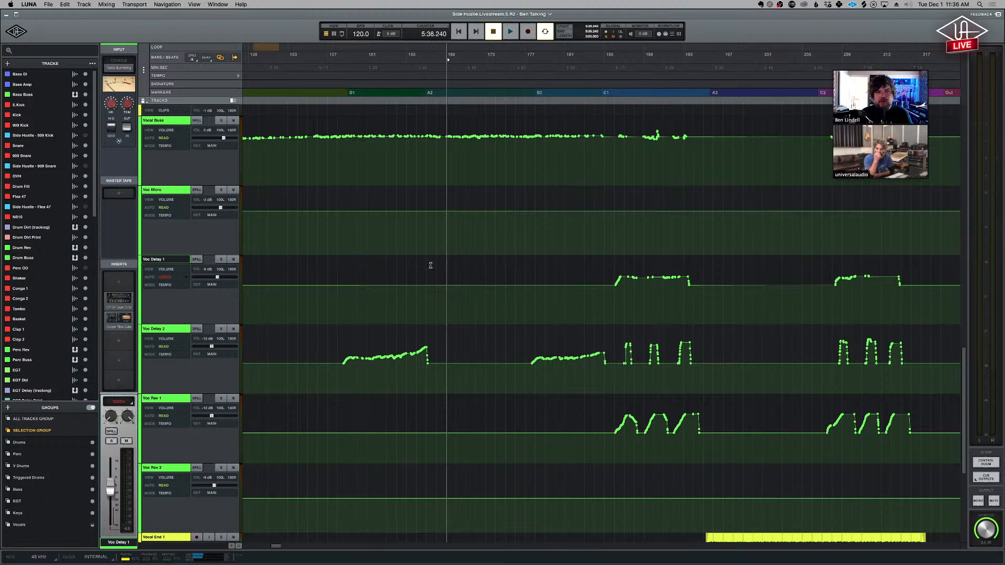
{"action": "left_click", "coordinate": [424, 304]}
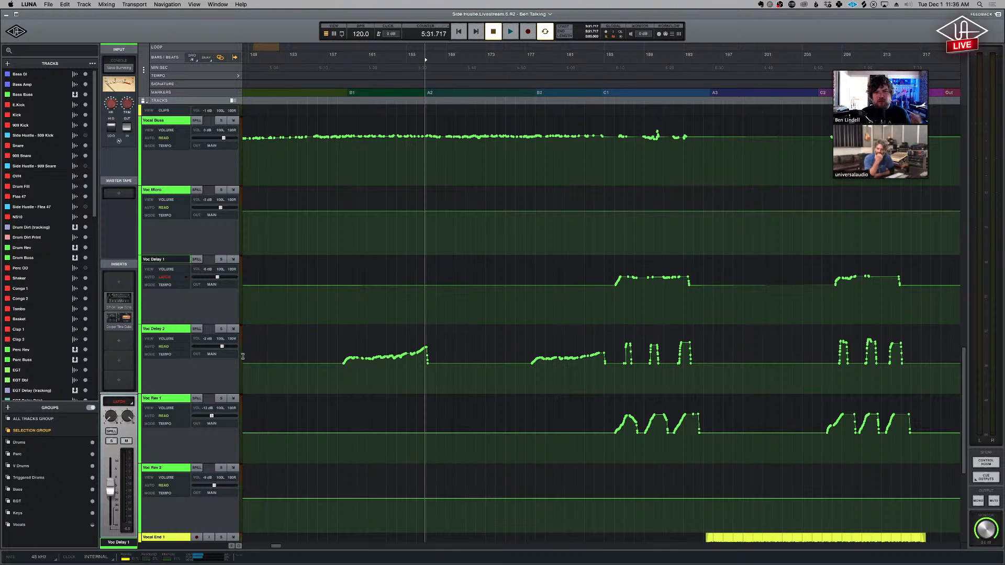
- Set Voc Delay 1's automation mode back to Touch, and highlight the B1 volume automation on Vocal Buss and Voc Delay 2
{"action": "left_click", "coordinate": [132, 402]}
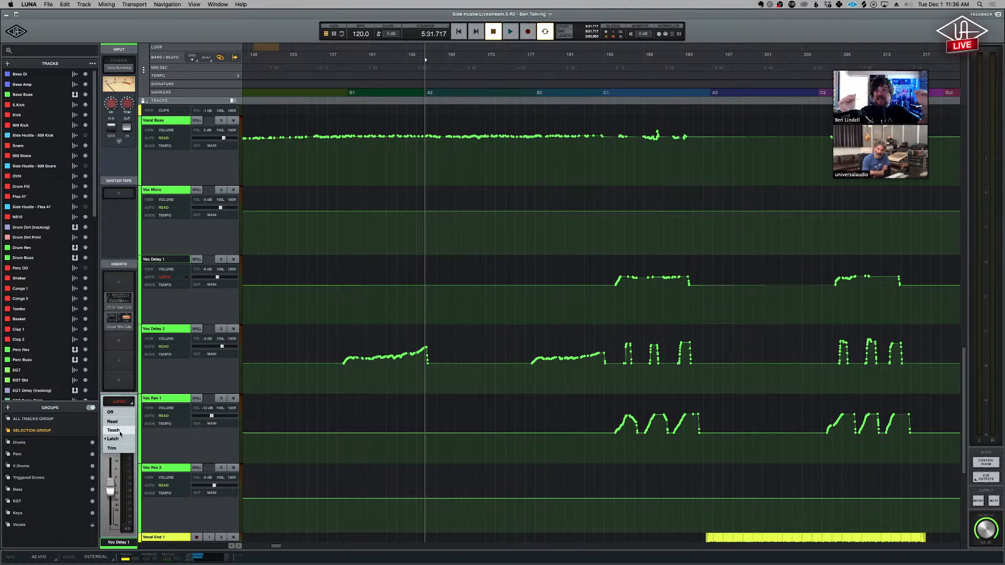
{"action": "left_click", "coordinate": [120, 433]}
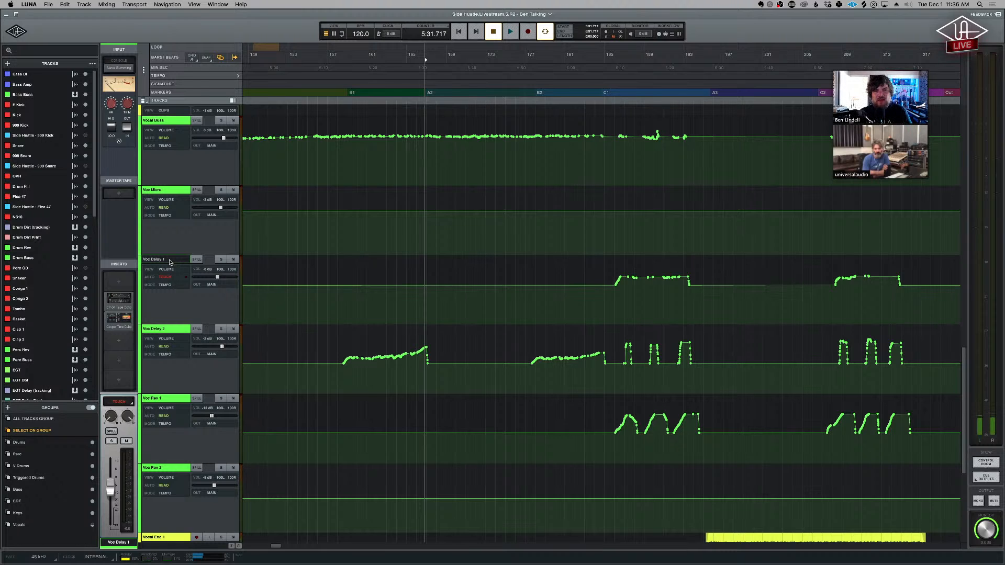
{"action": "left_click_drag", "start_coordinate": [346, 156], "coordinate": [428, 155]}
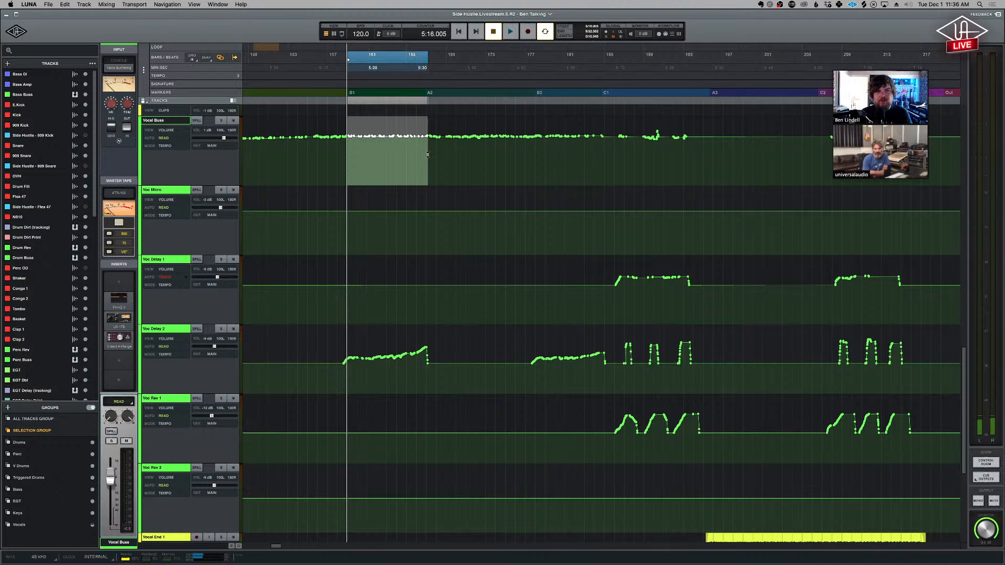
{"action": "left_click_drag", "start_coordinate": [336, 381], "coordinate": [433, 376]}
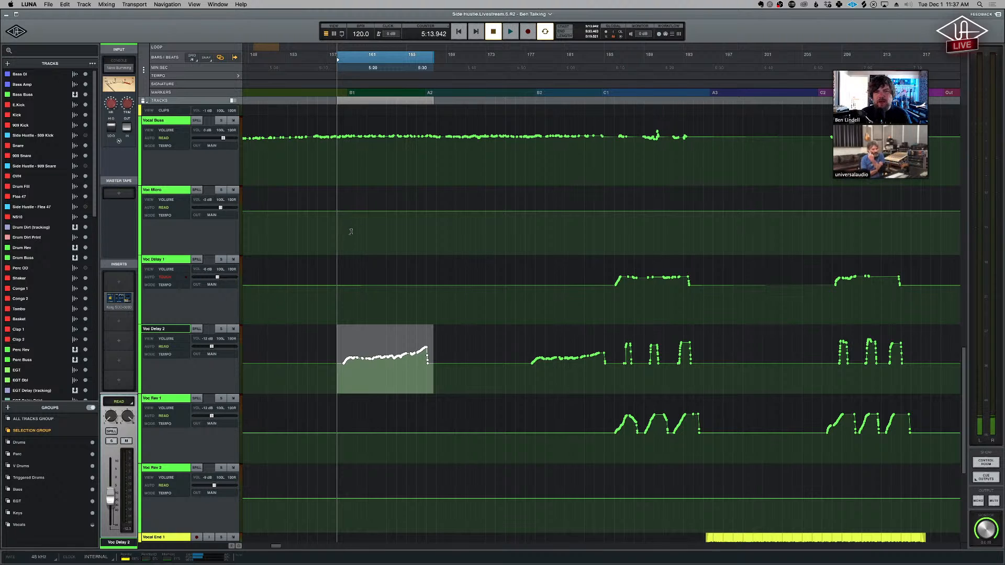
- Record a Touch automation pass on Voc Delay 1 from just before B1, raising its fader during playback
{"action": "left_click", "coordinate": [349, 293]}
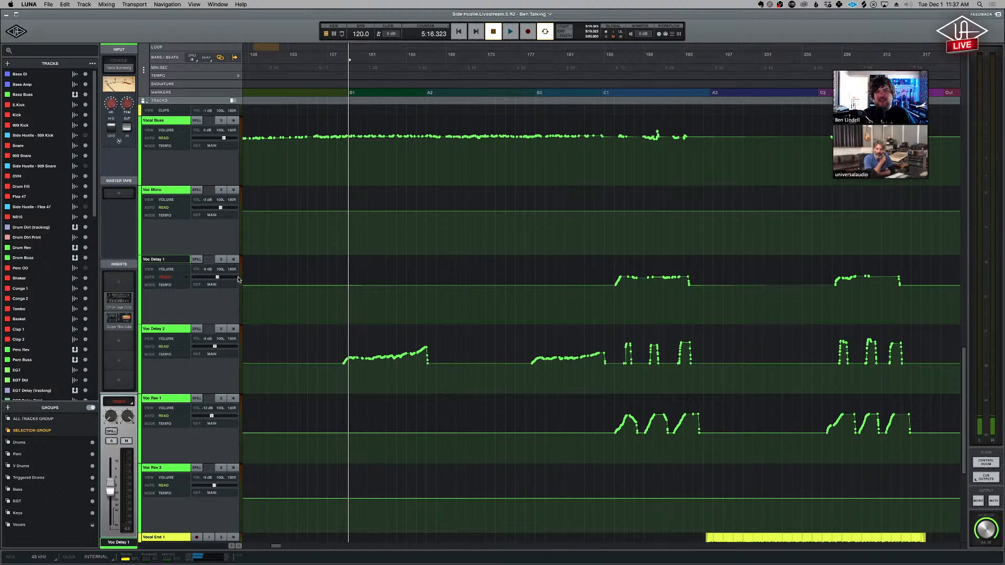
{"action": "left_click", "coordinate": [339, 299]}
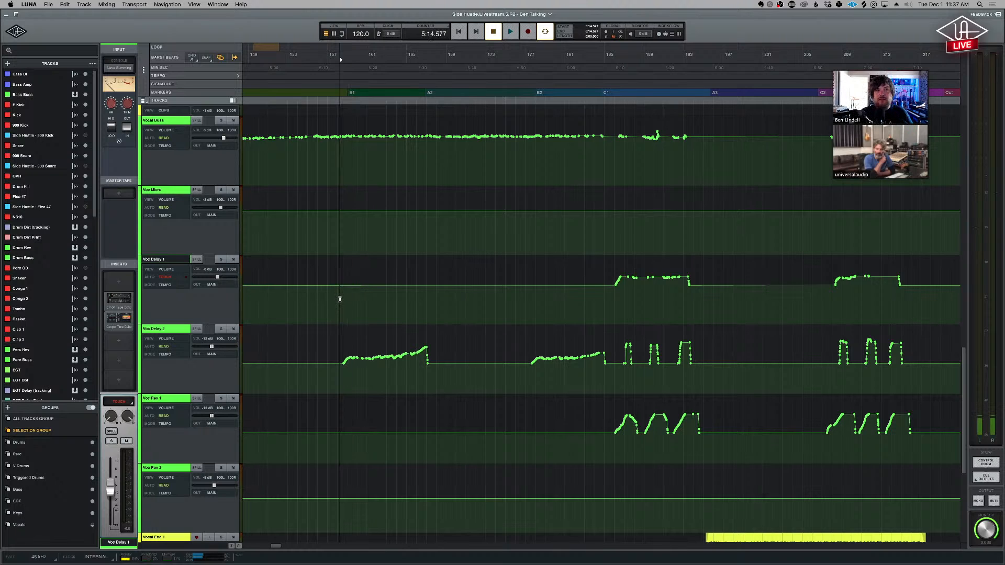
{"action": "key", "text": "space"}
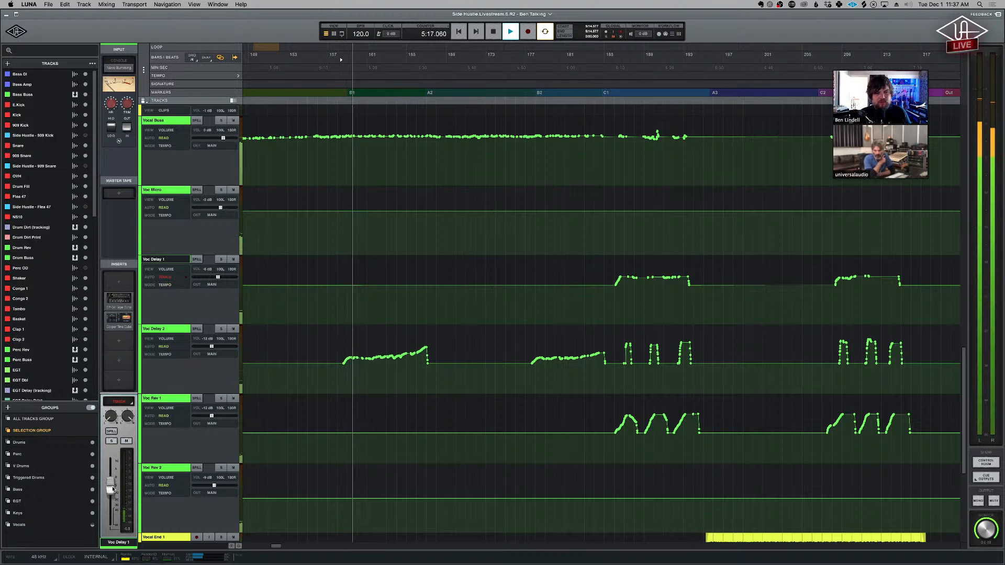
{"action": "left_click_drag", "start_coordinate": [111, 490], "coordinate": [113, 473]}
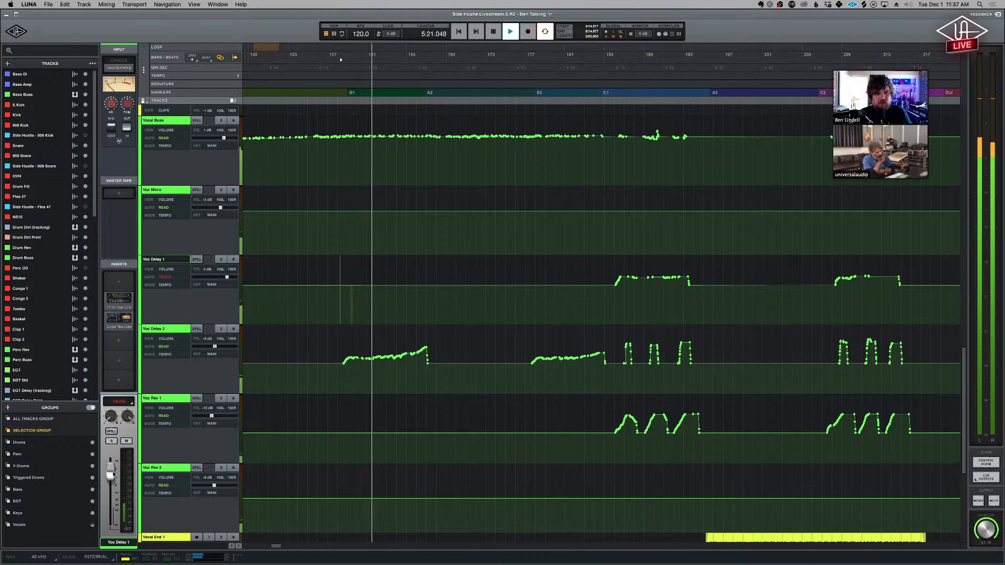
{"action": "key", "text": "space"}
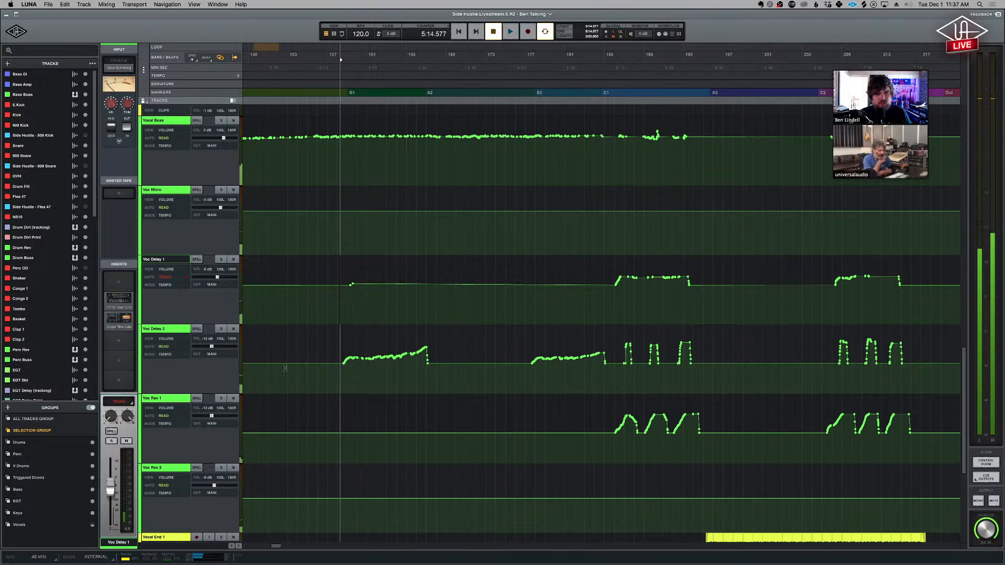
- Try another Touch pass on Voc Delay 1 near the start of B1, lowering its fader slightly during playback
{"action": "key", "text": "space"}
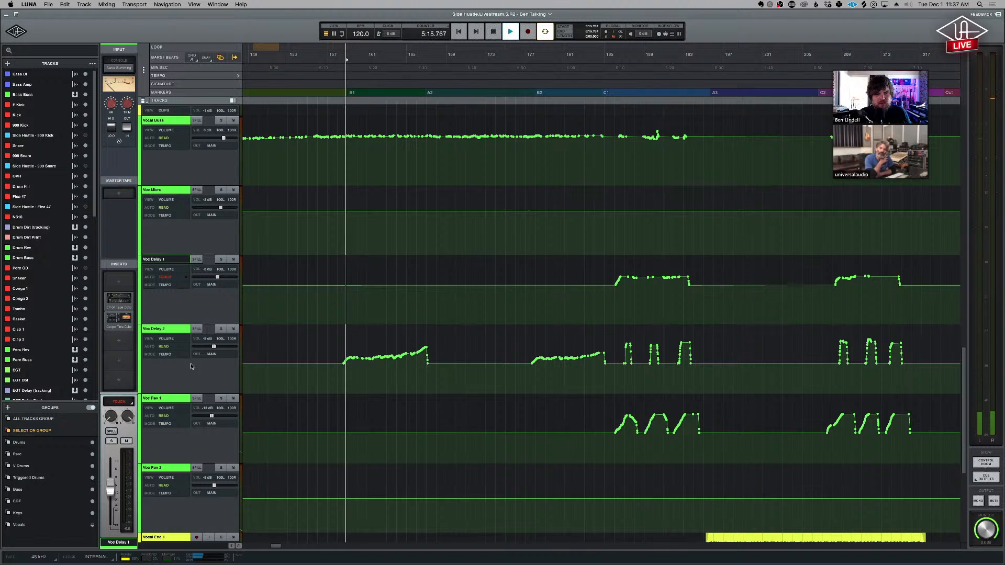
{"action": "left_click_drag", "start_coordinate": [114, 488], "coordinate": [112, 492]}
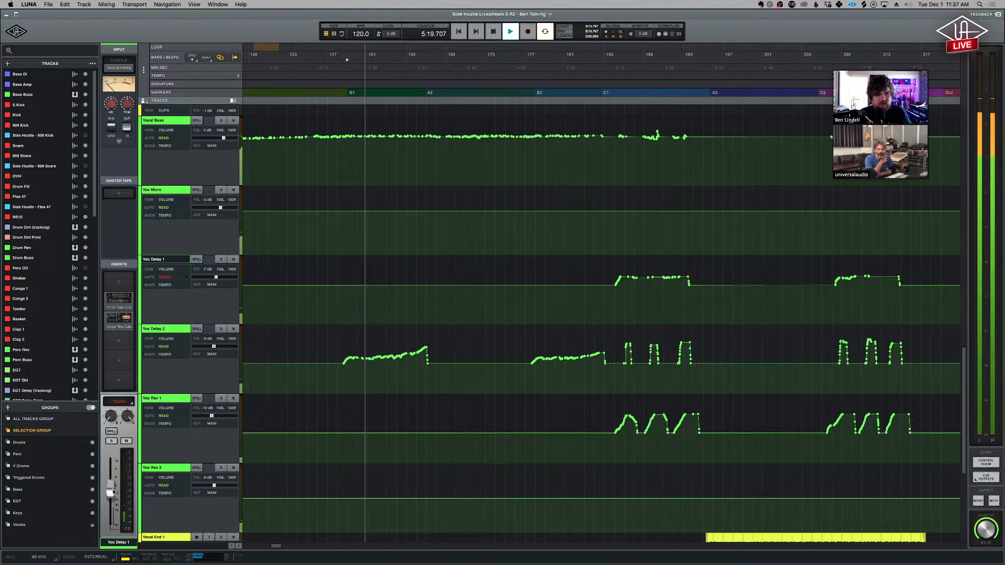
{"action": "key", "text": "space"}
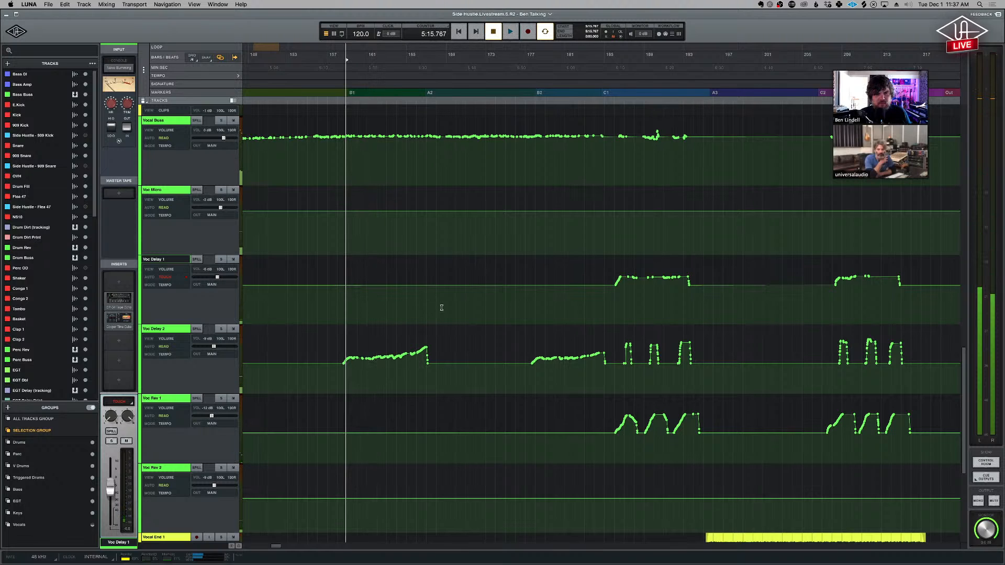
- Set Voc Delay 1 to Latch and record a fader raise from just before A2, letting playback run on after releasing the fader
{"action": "left_click", "coordinate": [421, 302]}
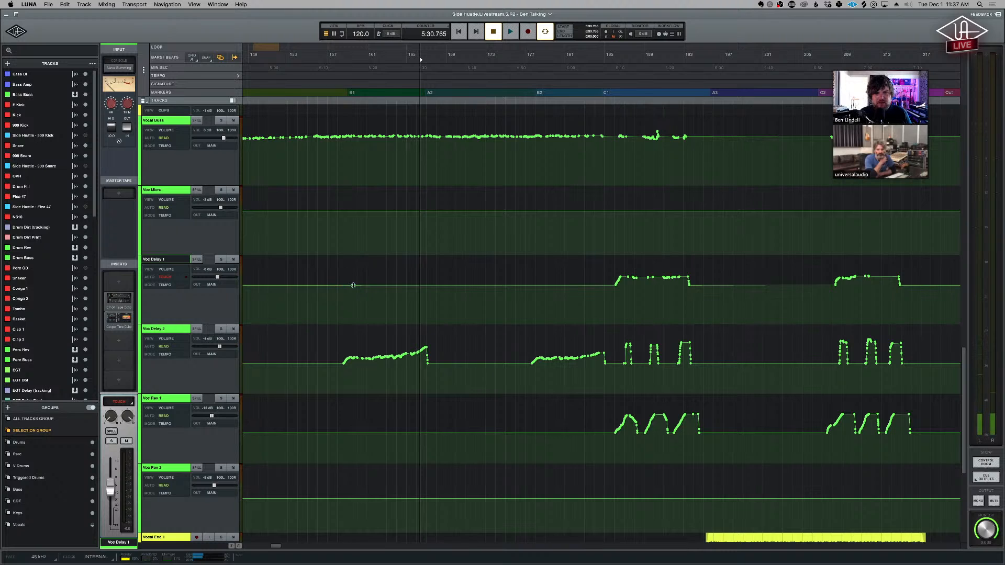
{"action": "left_click", "coordinate": [119, 401]}
{"action": "left_click", "coordinate": [120, 440]}
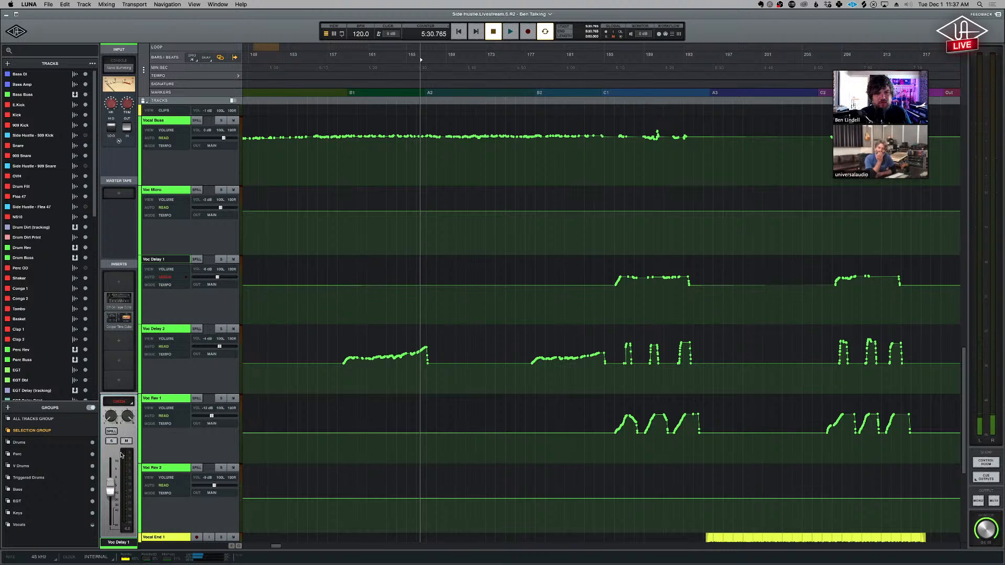
{"action": "key", "text": "space"}
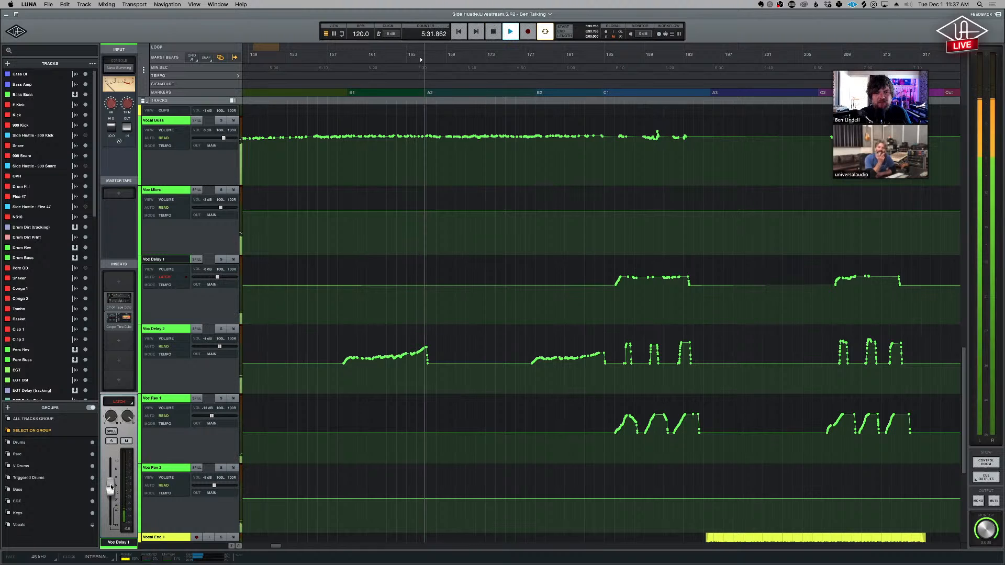
{"action": "left_click_drag", "start_coordinate": [110, 490], "coordinate": [113, 482]}
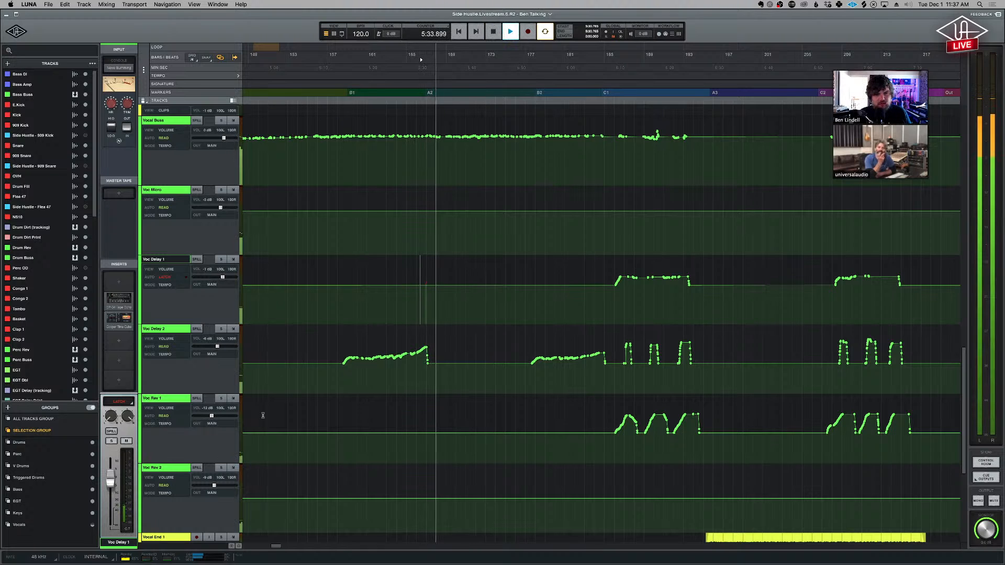
{"action": "key", "text": "space"}
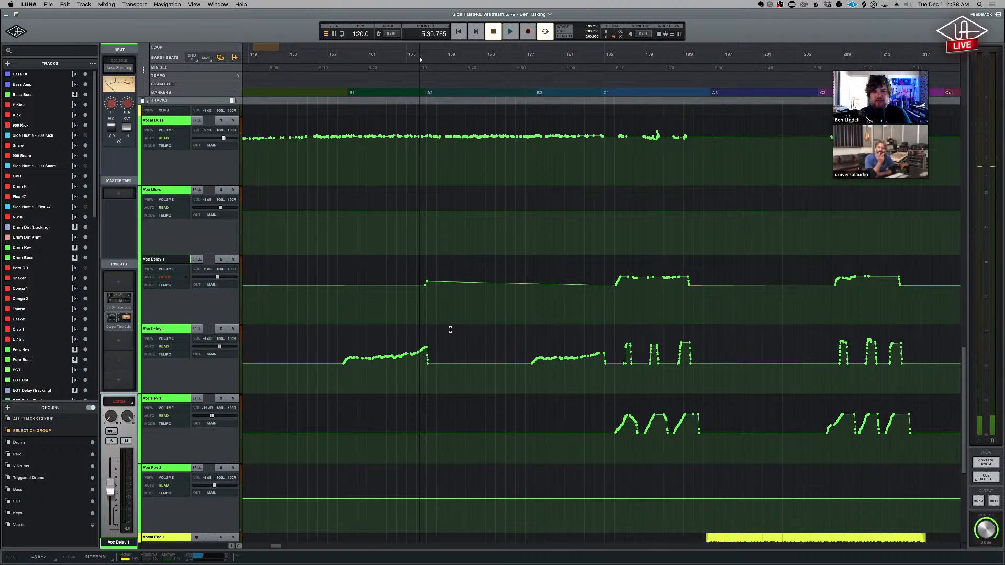
- Undo the Latch automation pass on Voc Delay 1 and set the track's automation mode to Read
{"action": "key", "text": "super+z"}
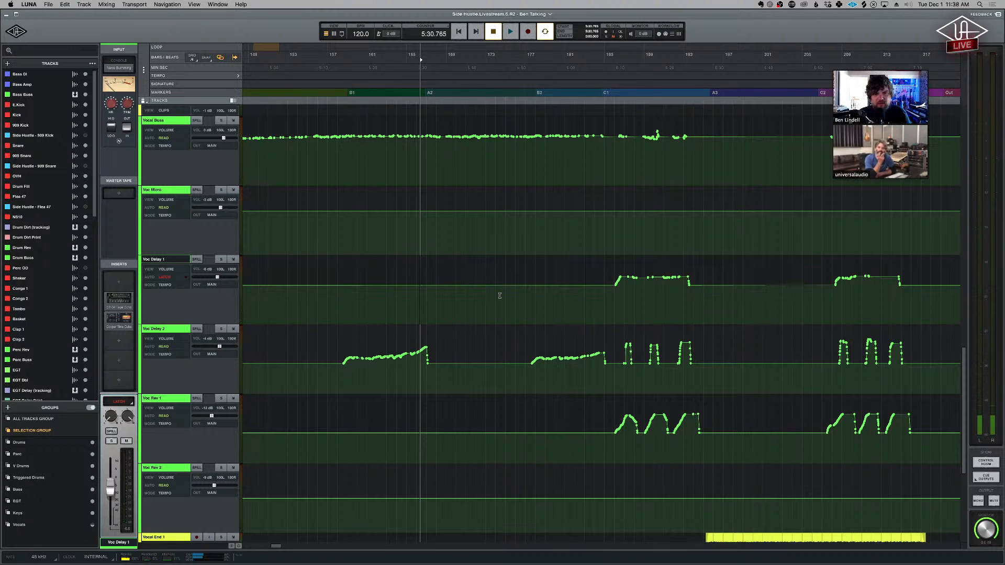
{"action": "left_click", "coordinate": [164, 277]}
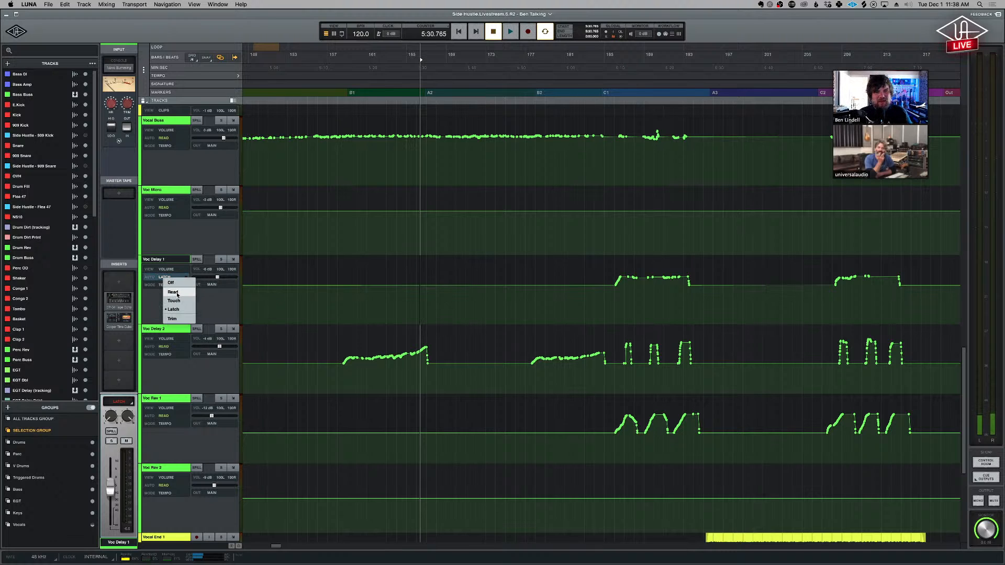
{"action": "left_click", "coordinate": [177, 294]}
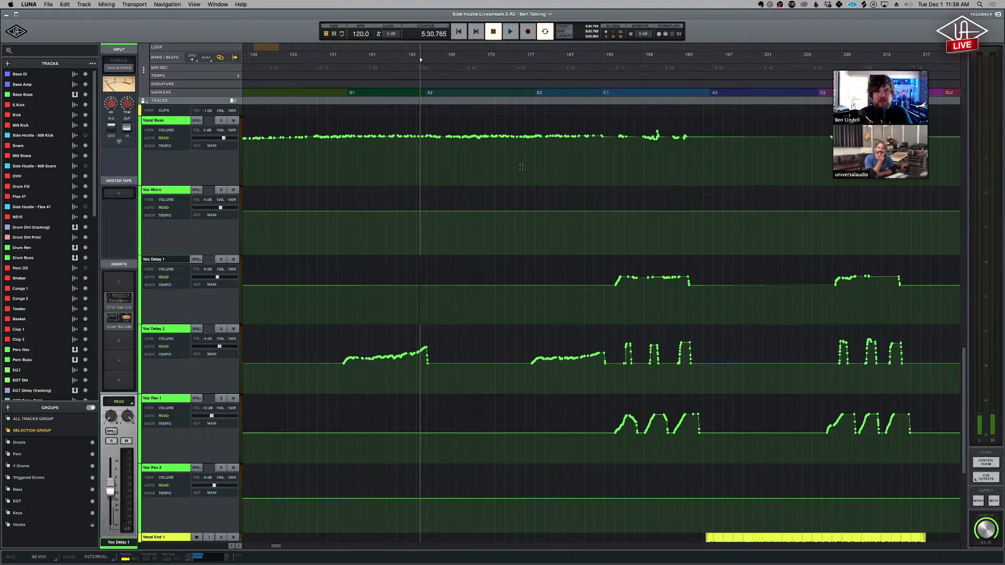
- Show the vocal effects automation across the whole song section up to the Out marker, with the playhead within section C1
{"action": "key", "text": "r"}
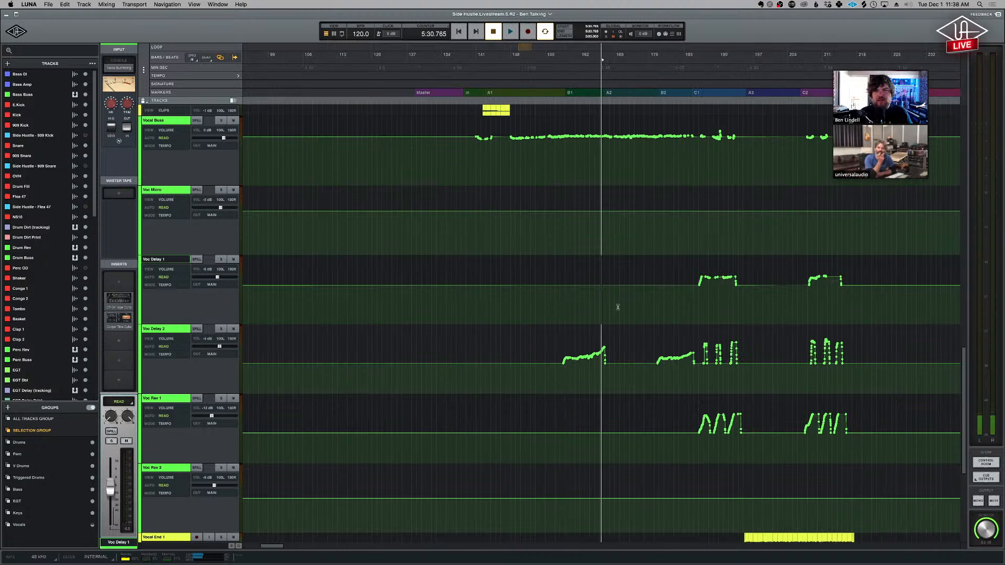
{"action": "left_click", "coordinate": [707, 303]}
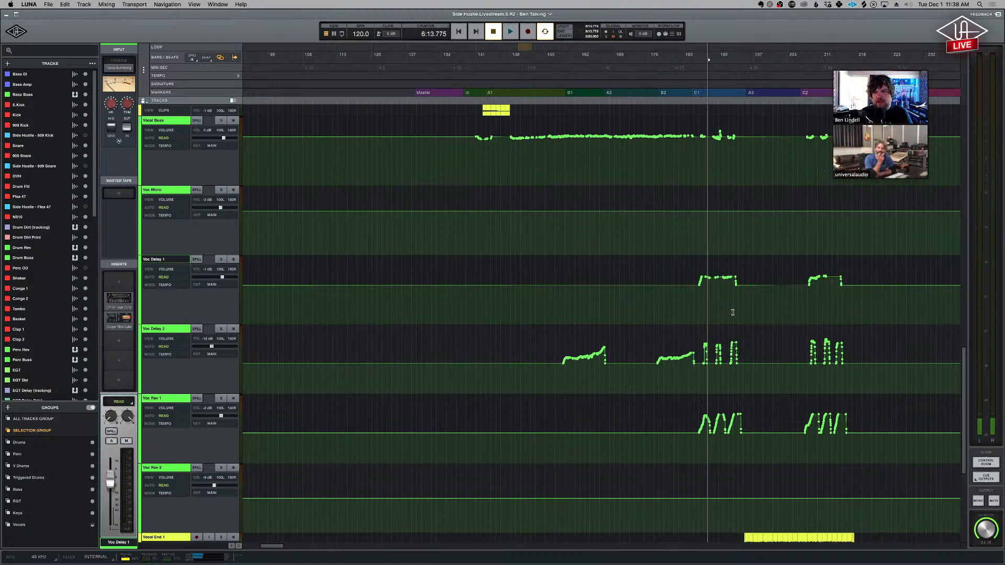
{"action": "scroll", "coordinate": [728, 311], "scroll_direction": "right", "scroll_amount": 3}
{"action": "scroll", "coordinate": [720, 312], "scroll_direction": "right", "scroll_amount": 3}
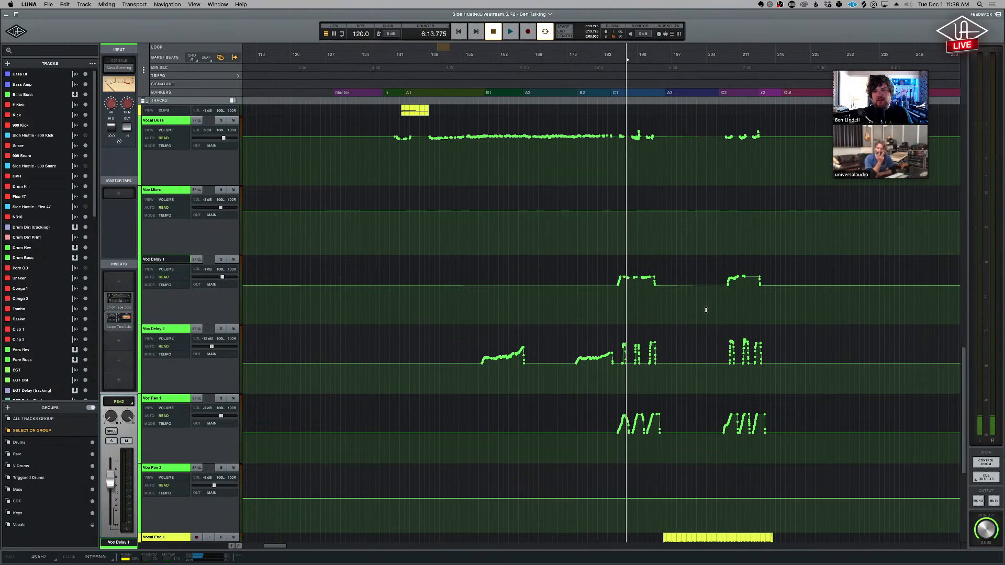
{"action": "scroll", "coordinate": [417, 150], "scroll_direction": "right", "scroll_amount": 1}
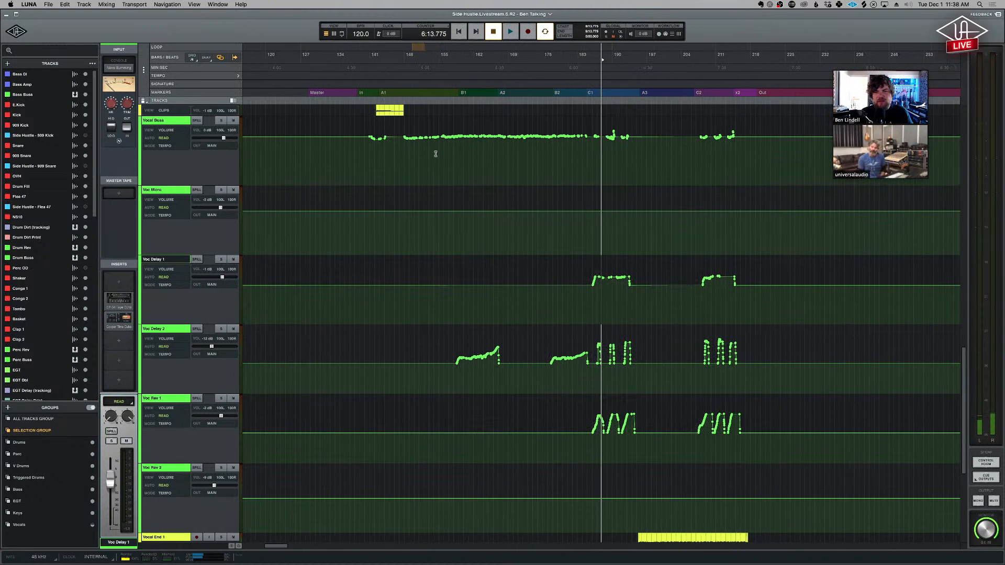
- Highlight the Vocal Buss volume automation from A1 to C1, and place the playhead ahead of section A1
{"action": "left_click_drag", "start_coordinate": [410, 151], "coordinate": [595, 148]}
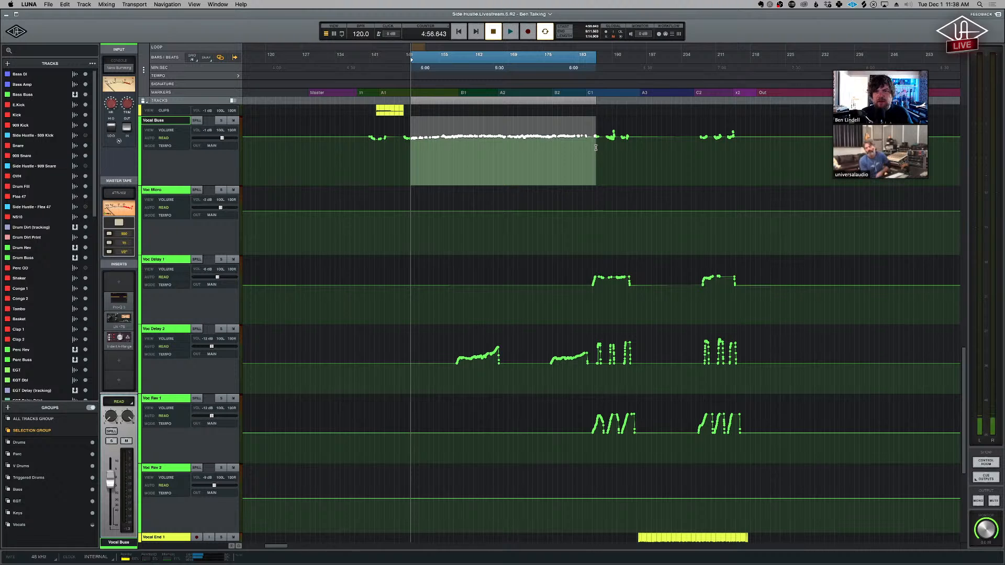
{"action": "scroll", "coordinate": [595, 149], "scroll_direction": "right", "scroll_amount": 1}
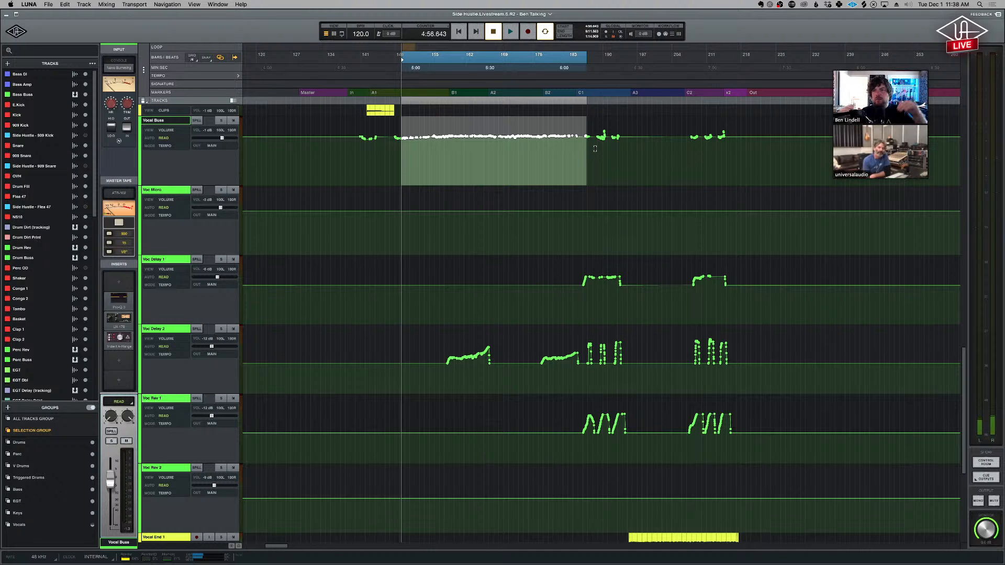
{"action": "left_click", "coordinate": [421, 163]}
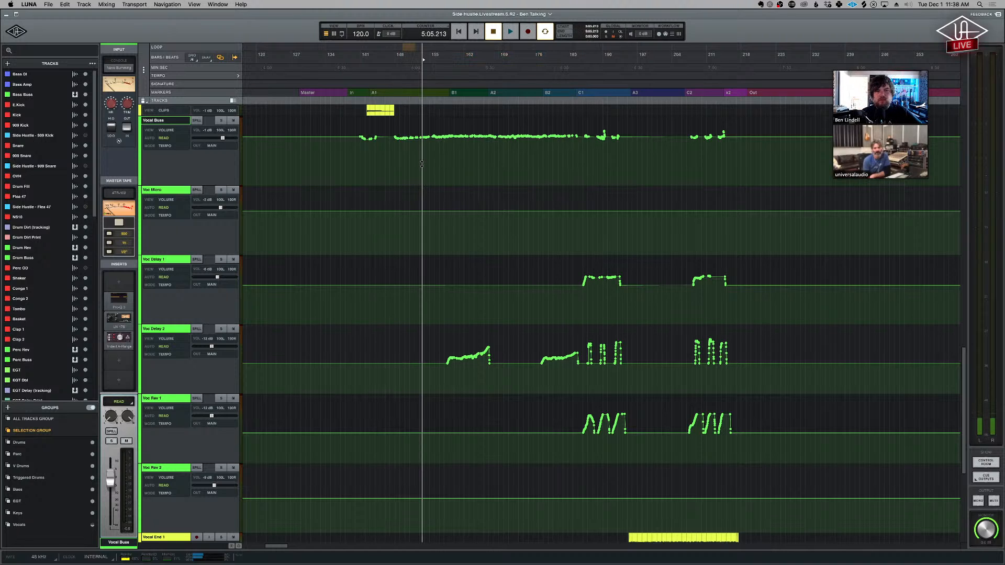
{"action": "left_click", "coordinate": [337, 146]}
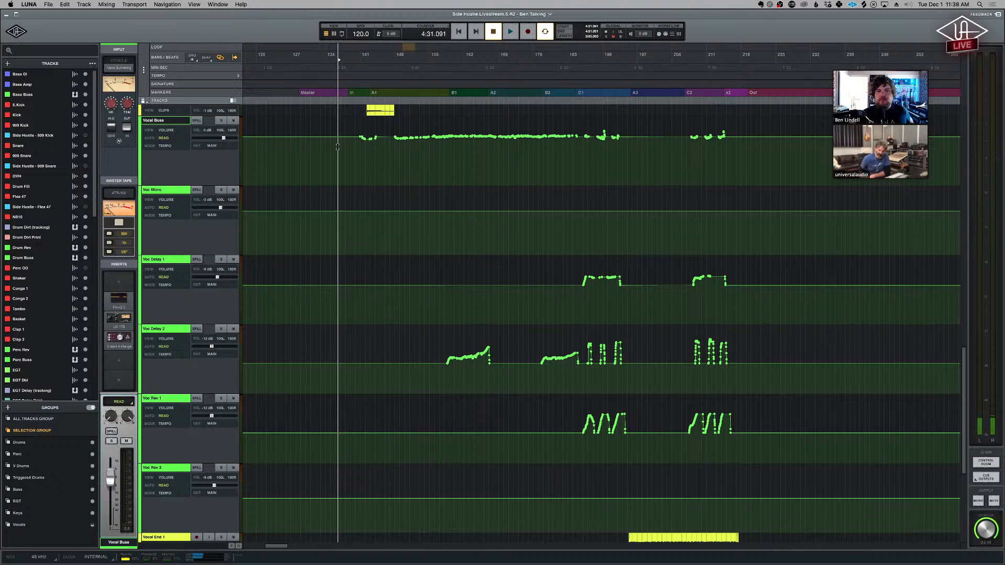
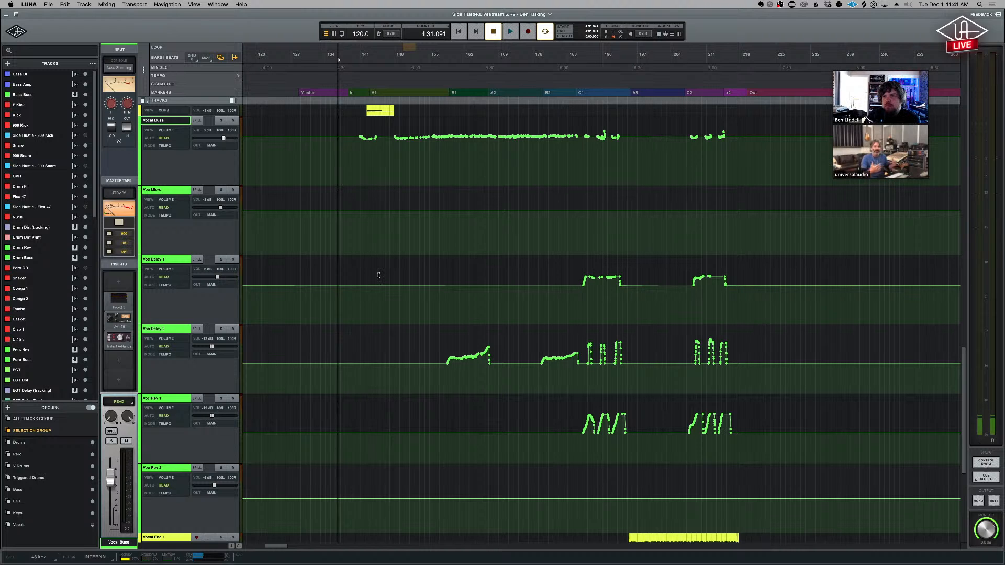
- Enlarge the Drum Buss track so its volume automation is readable, and place the playhead just before section A2
{"action": "scroll", "coordinate": [409, 309], "scroll_direction": "up", "scroll_amount": 10}
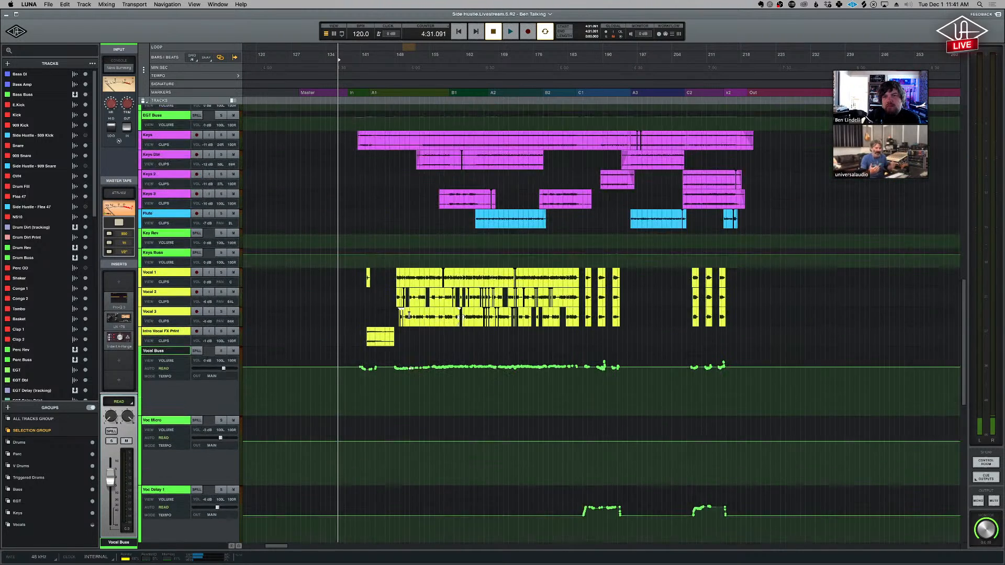
{"action": "scroll", "coordinate": [409, 315], "scroll_direction": "up", "scroll_amount": 4}
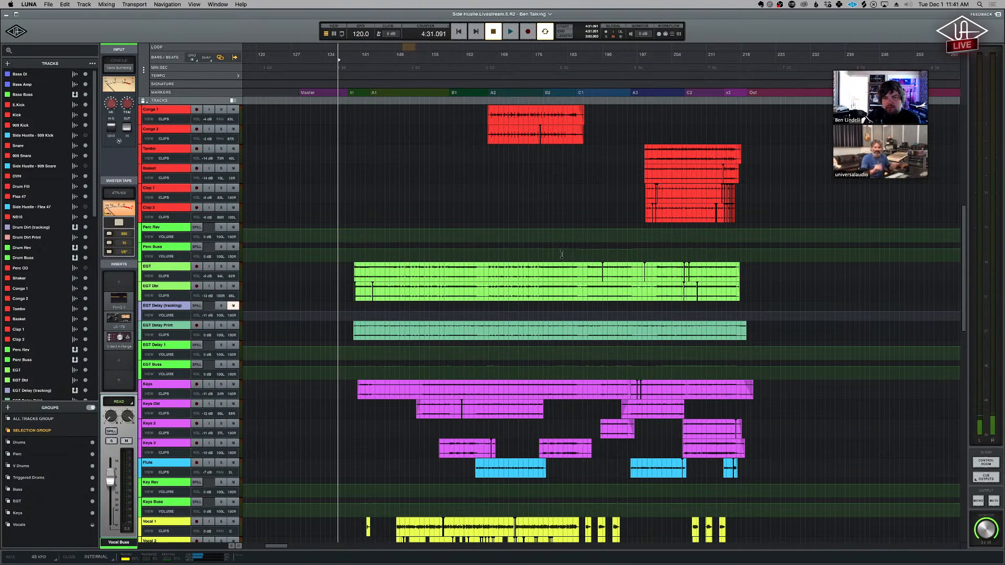
{"action": "left_click", "coordinate": [562, 255]}
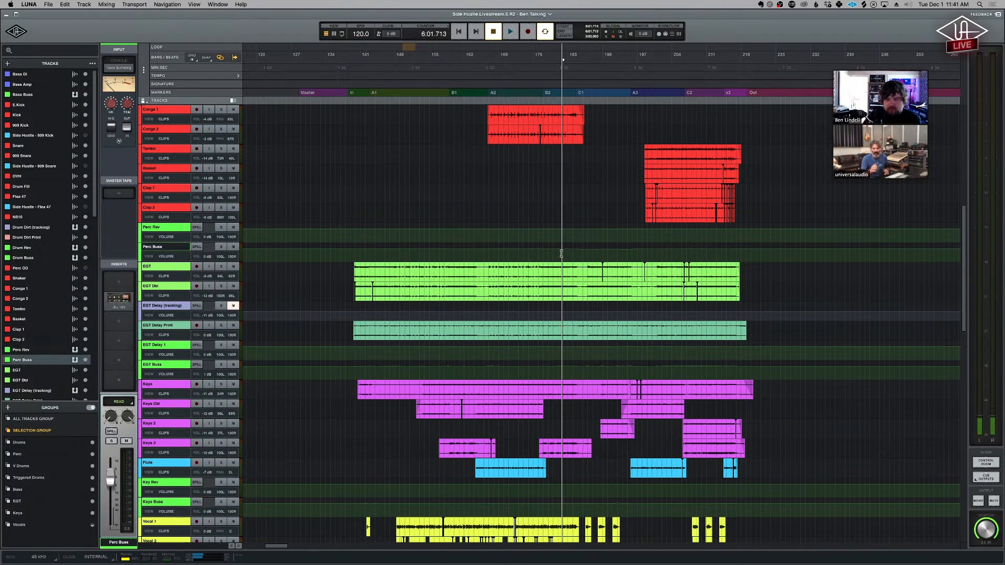
{"action": "scroll", "coordinate": [561, 254], "scroll_direction": "up", "scroll_amount": 8}
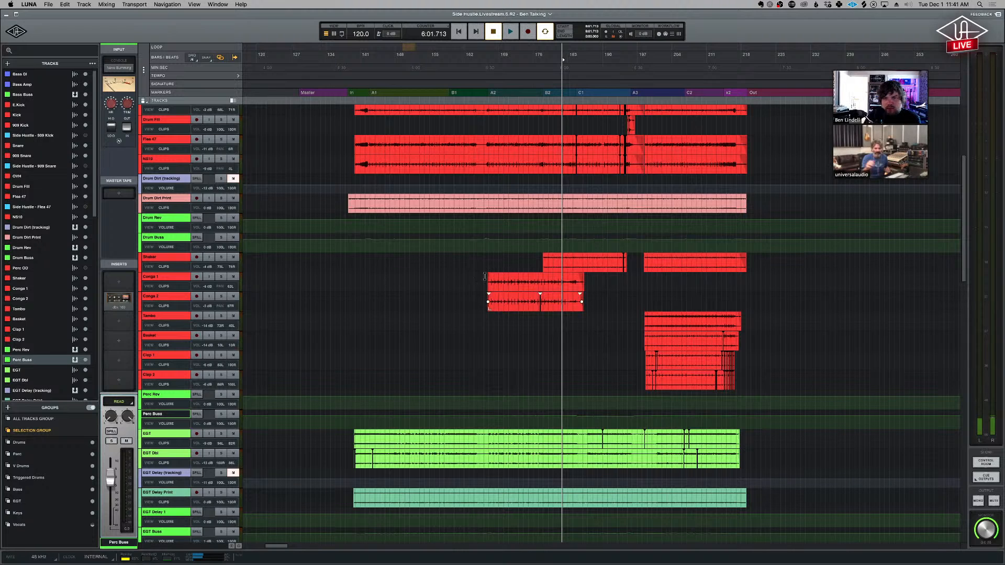
{"action": "left_click", "coordinate": [484, 248]}
{"action": "key", "text": "ctrl+Up"}
{"action": "key", "text": "ctrl+Up"}
{"action": "key", "text": "ctrl+Up"}
{"action": "key", "text": "ctrl+Up"}
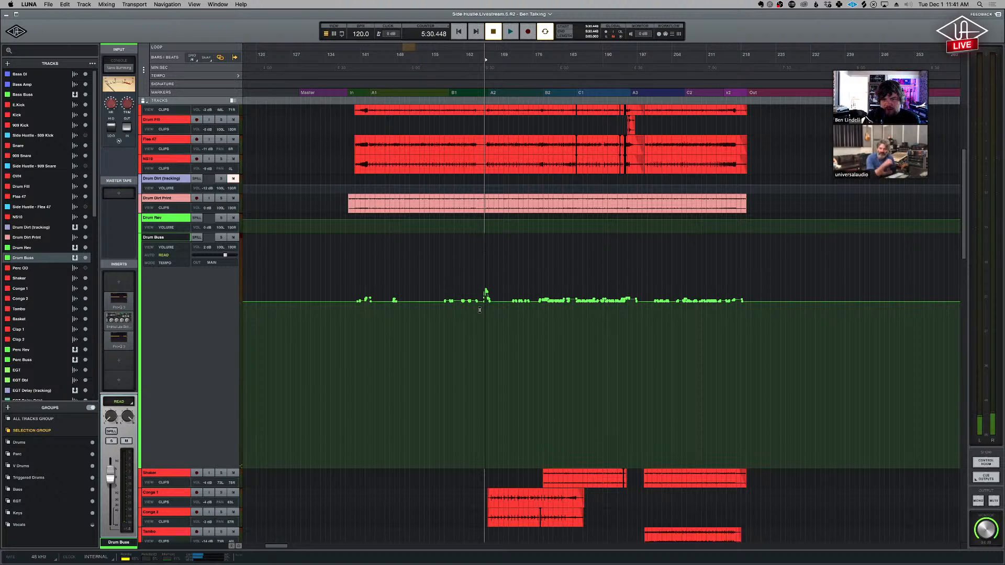
{"action": "left_click", "coordinate": [481, 312]}
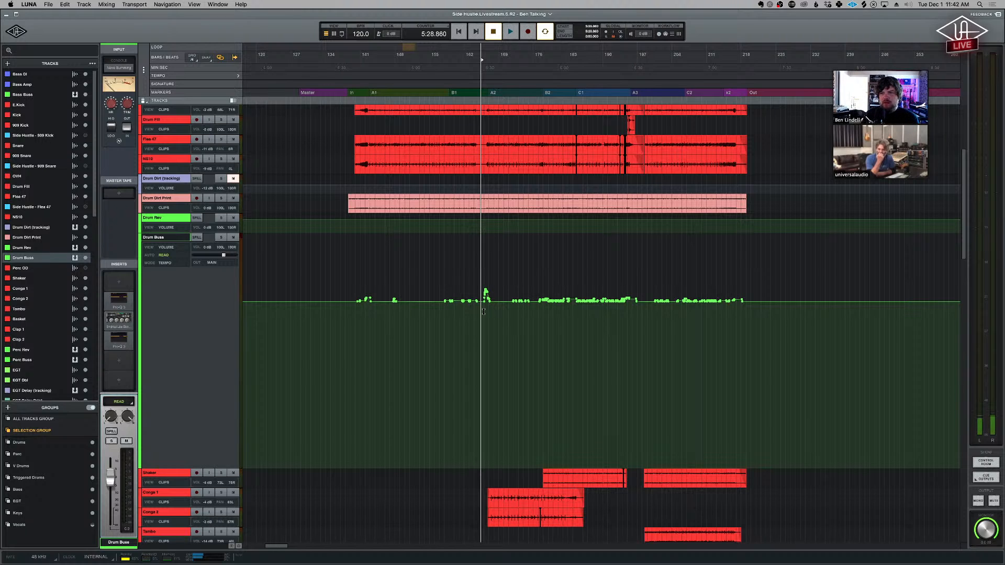
- Place the playhead at the start of B2 and inspect the Drum Buss volume automation up close and across the song
{"action": "left_click", "coordinate": [550, 318]}
{"action": "key", "text": "t"}
{"action": "key", "text": "t"}
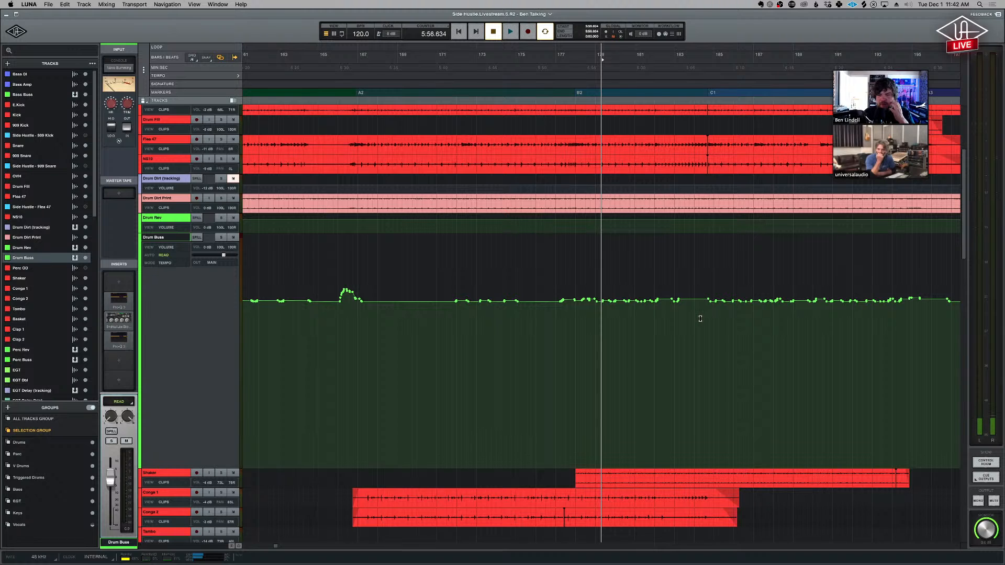
{"action": "key", "text": "r"}
{"action": "key", "text": "r"}
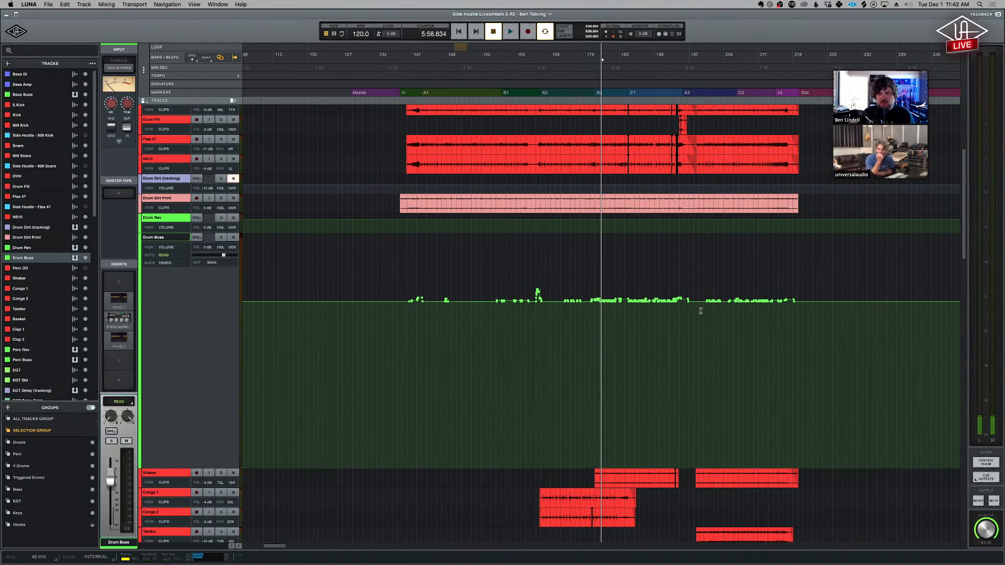
- Enlarge the Bass Buss track to show its volume automation, with the playhead within section A2
{"action": "scroll", "coordinate": [689, 321], "scroll_direction": "up", "scroll_amount": 2}
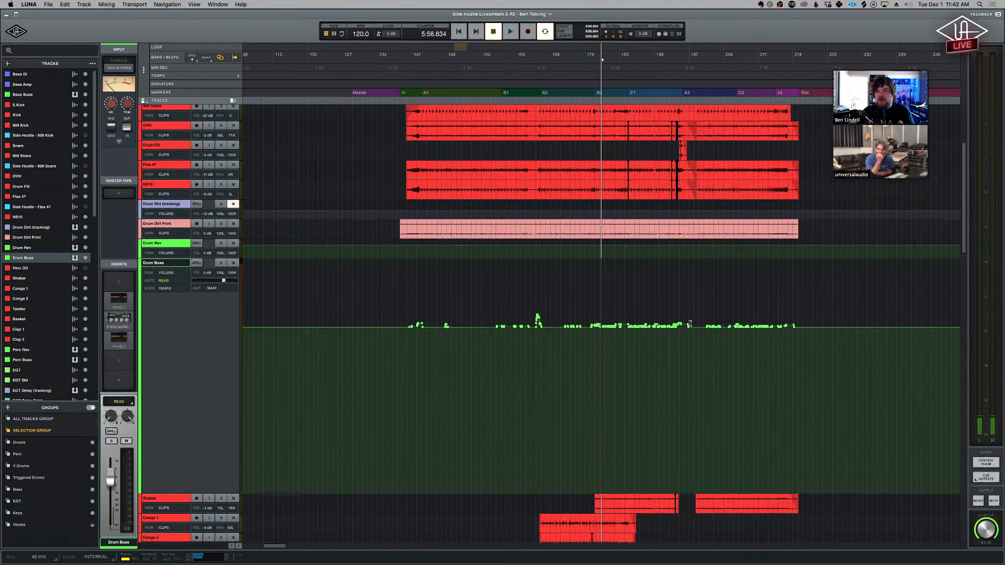
{"action": "scroll", "coordinate": [690, 325], "scroll_direction": "up", "scroll_amount": 5}
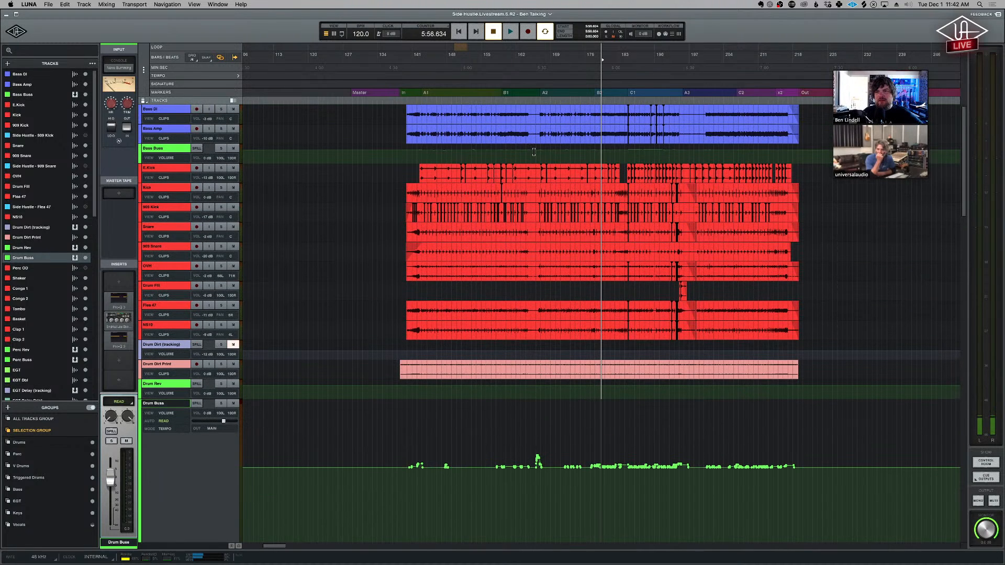
{"action": "left_click", "coordinate": [536, 154]}
{"action": "key", "text": "ctrl+Up"}
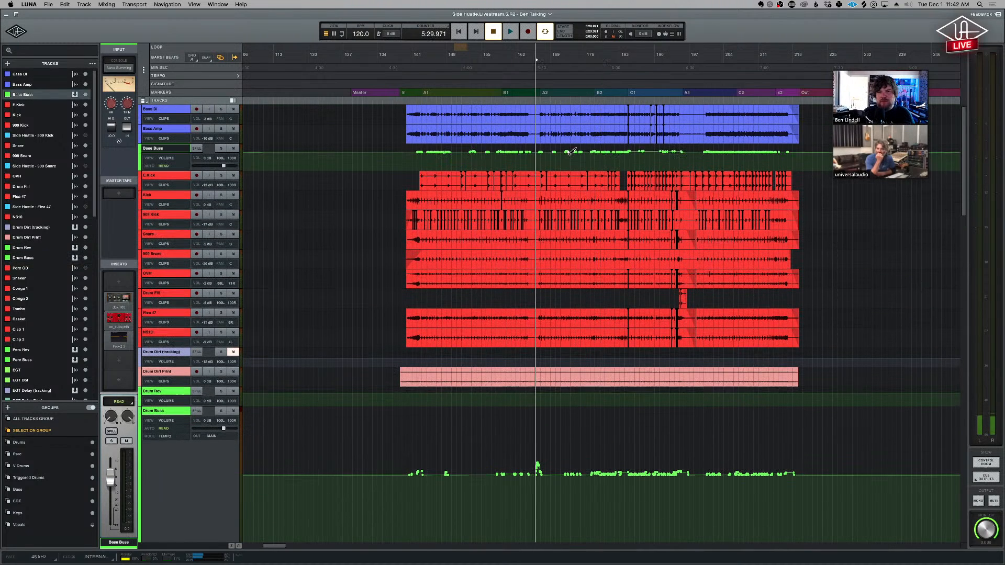
{"action": "key", "text": "ctrl+Up"}
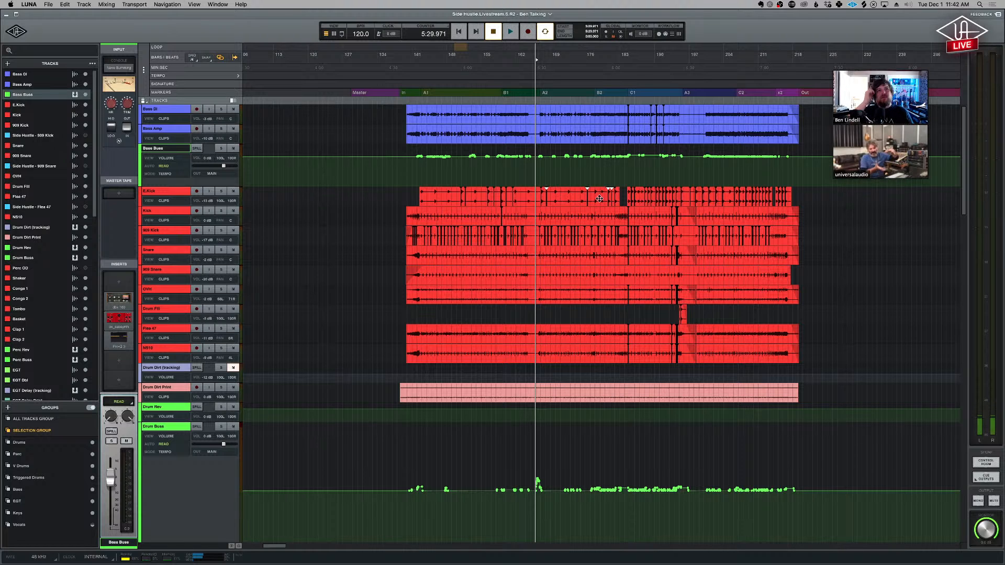
{"action": "left_click", "coordinate": [556, 171]}
{"action": "key", "text": "ctrl+Up"}
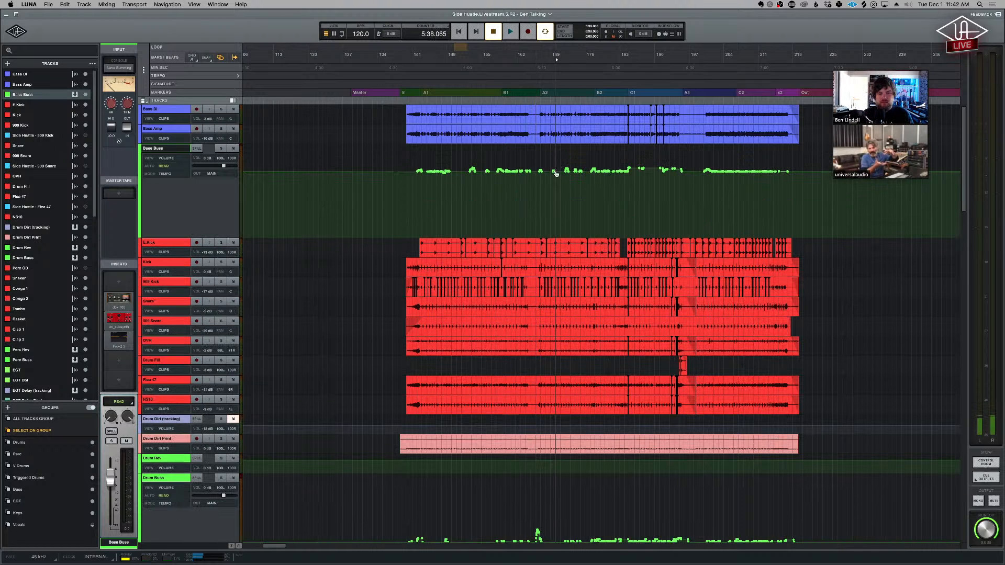
- Examine the Bass Buss volume automation up close around A2 and B2, and return to the wide song view
{"action": "key", "text": "t"}
{"action": "key", "text": "t"}
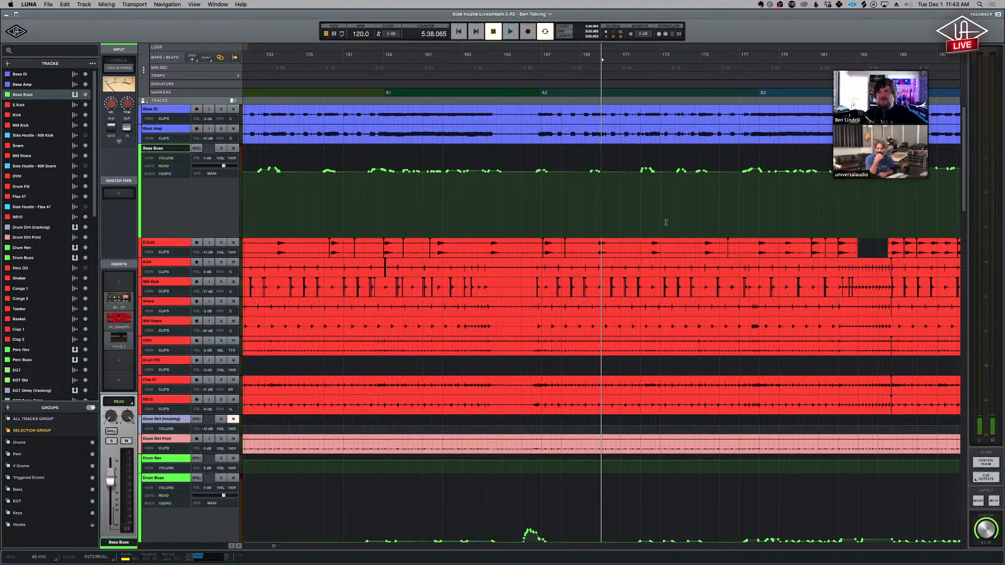
{"action": "scroll", "coordinate": [666, 223], "scroll_direction": "right", "scroll_amount": 5}
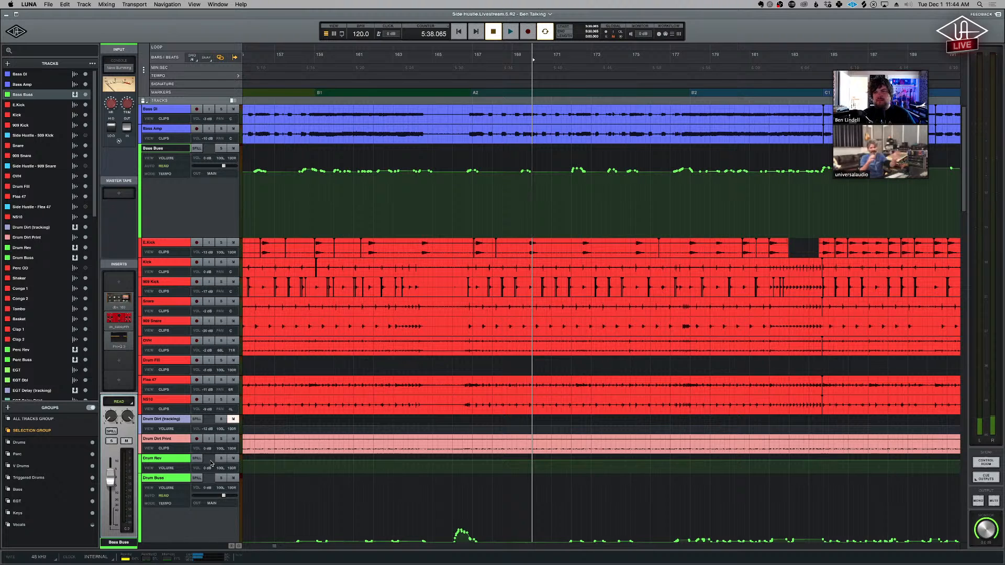
{"action": "key", "text": "r"}
{"action": "key", "text": "r"}
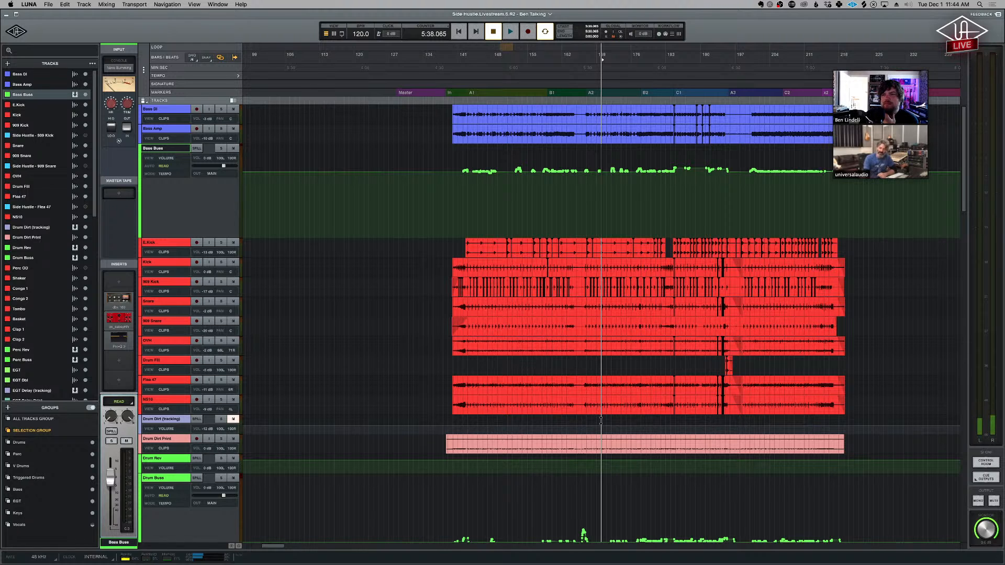
- Reduce the height of the Drum Buss track and place the playhead just before section C1
{"action": "scroll", "coordinate": [886, 208], "scroll_direction": "down", "scroll_amount": 2}
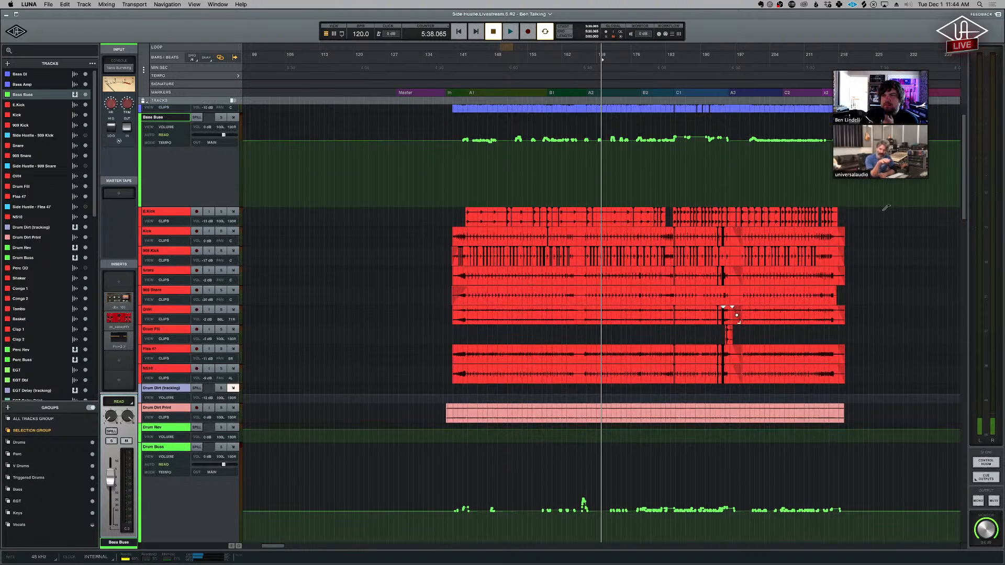
{"action": "scroll", "coordinate": [886, 208], "scroll_direction": "down", "scroll_amount": 10}
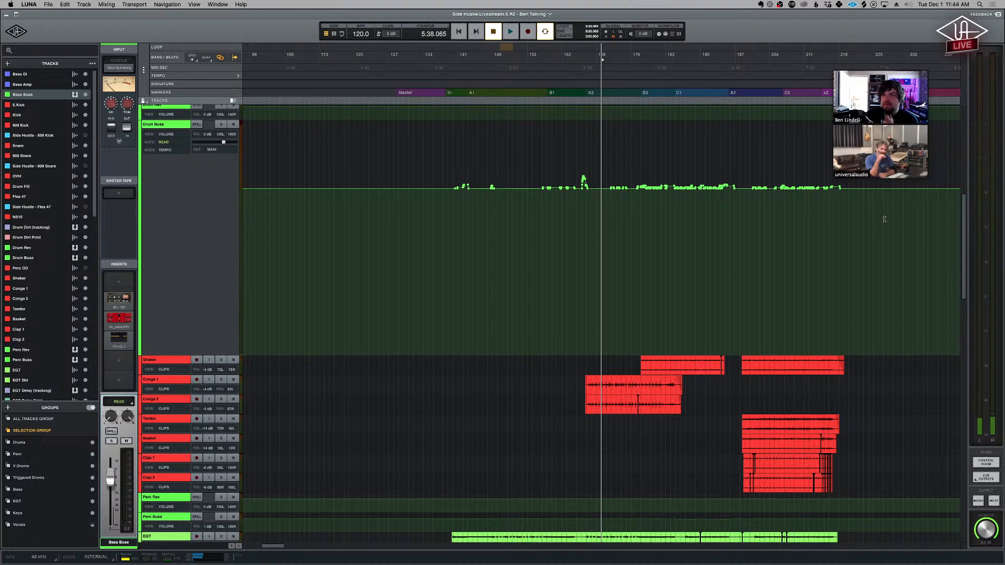
{"action": "left_click", "coordinate": [672, 259]}
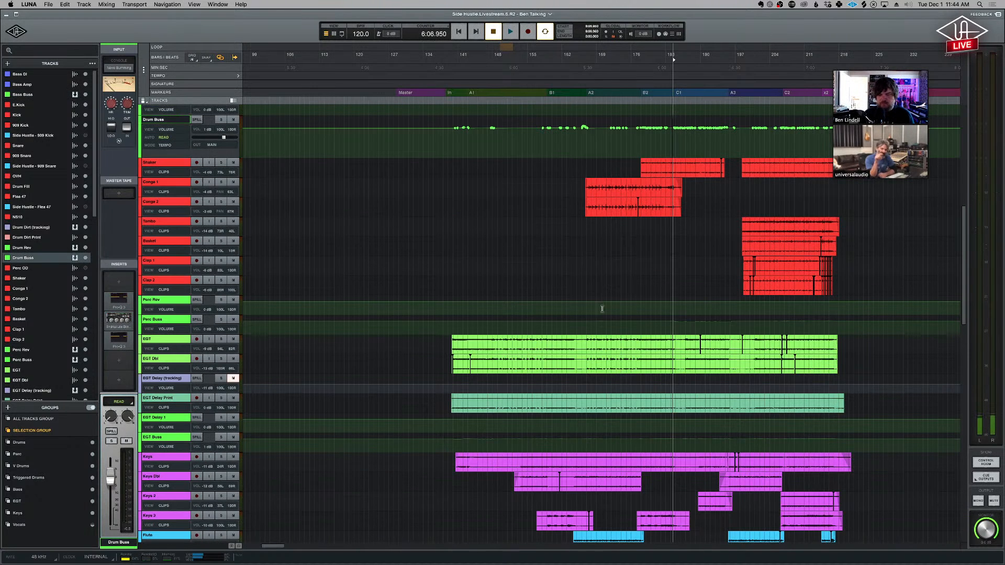
- Show the automation mode options for Drum Buss, and place the playhead on the Vocal Buss track just before B1
{"action": "scroll", "coordinate": [658, 330], "scroll_direction": "down", "scroll_amount": 1}
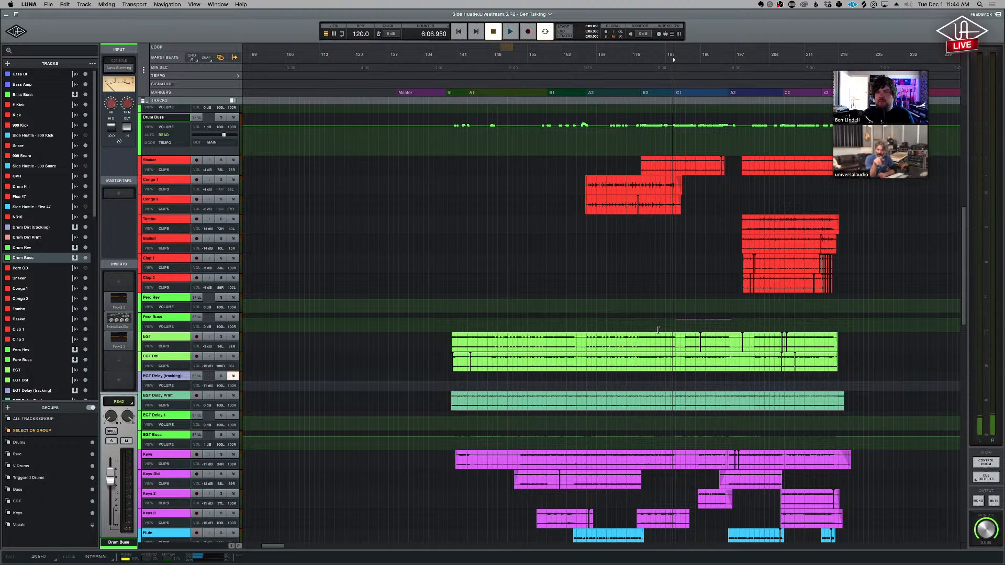
{"action": "scroll", "coordinate": [658, 330], "scroll_direction": "down", "scroll_amount": 5}
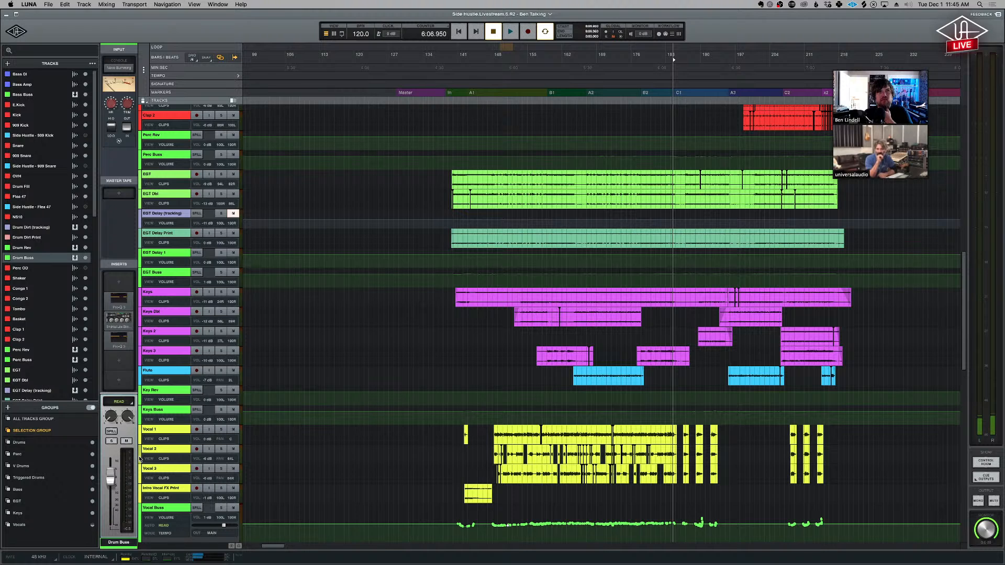
{"action": "scroll", "coordinate": [576, 476], "scroll_direction": "down", "scroll_amount": 2}
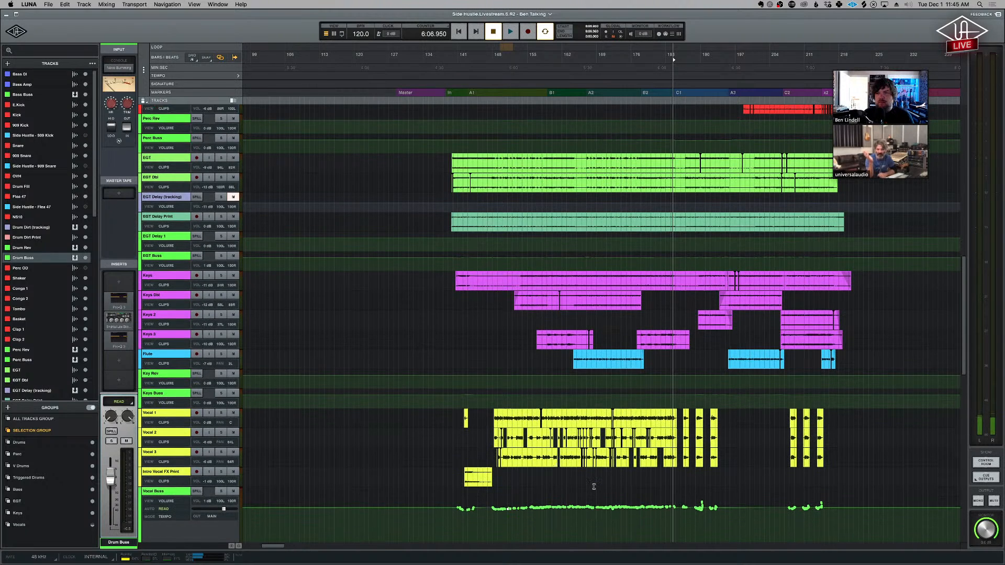
{"action": "scroll", "coordinate": [594, 486], "scroll_direction": "down", "scroll_amount": 10}
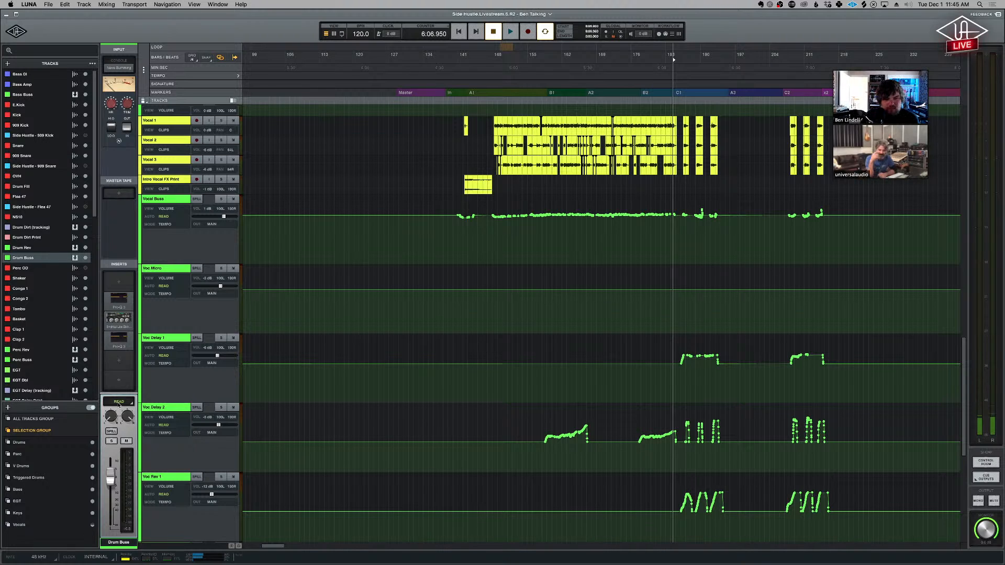
{"action": "left_click", "coordinate": [119, 402]}
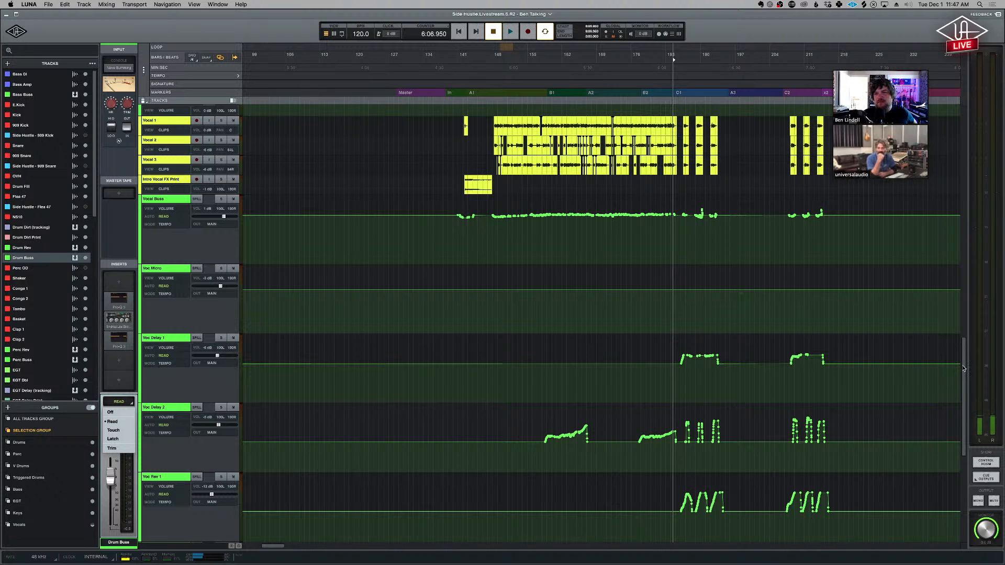
{"action": "mouse_move", "coordinate": [964, 368]}
{"action": "left_mouse_down"}
{"action": "mouse_move", "coordinate": [970, 441]}
{"action": "mouse_move", "coordinate": [972, 359]}
{"action": "left_mouse_up"}
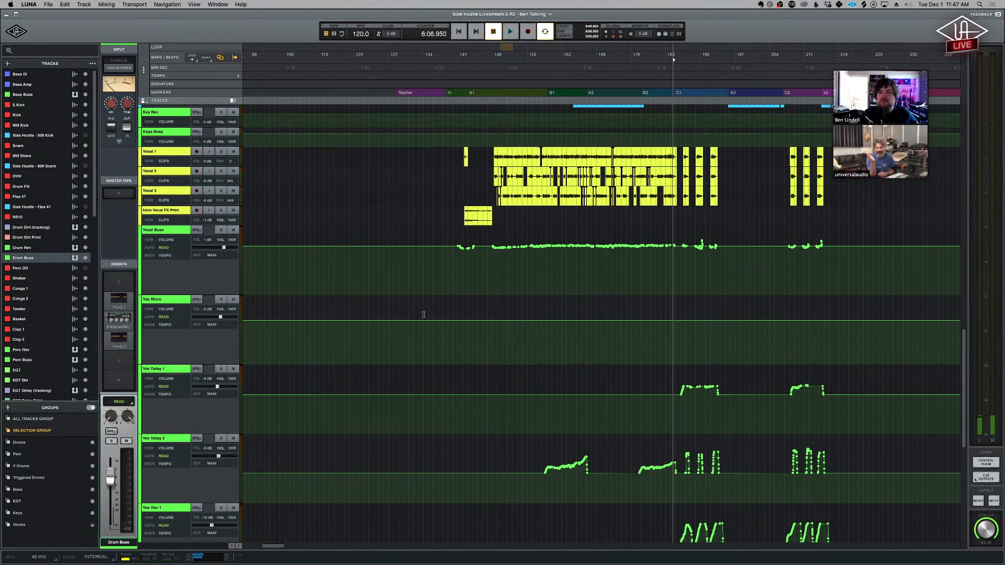
{"action": "left_click", "coordinate": [537, 276]}
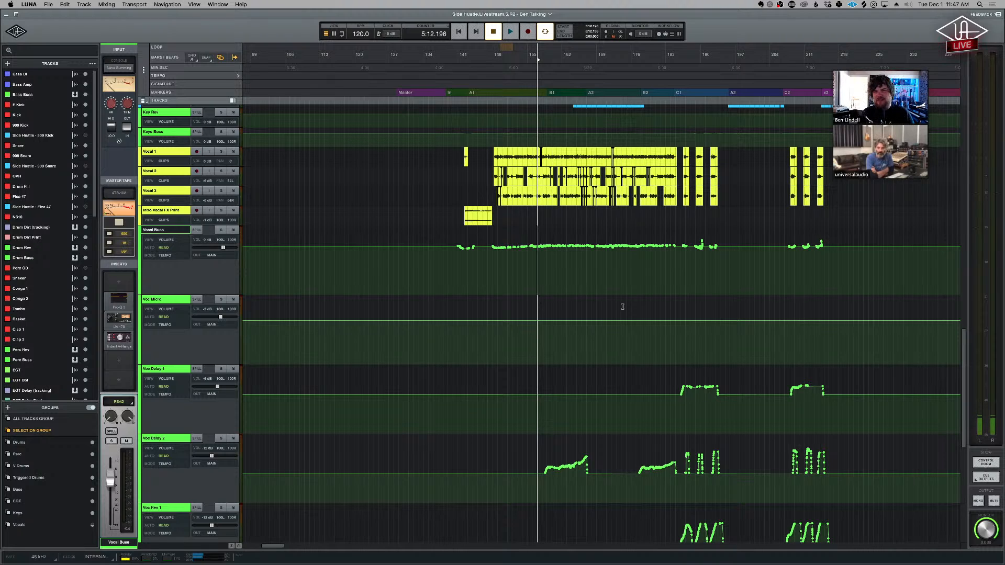
- Switch to the mixer and examine the input, tape and insert processing from the vocal channels back to Drum Rev
{"action": "key", "text": "super+equal"}
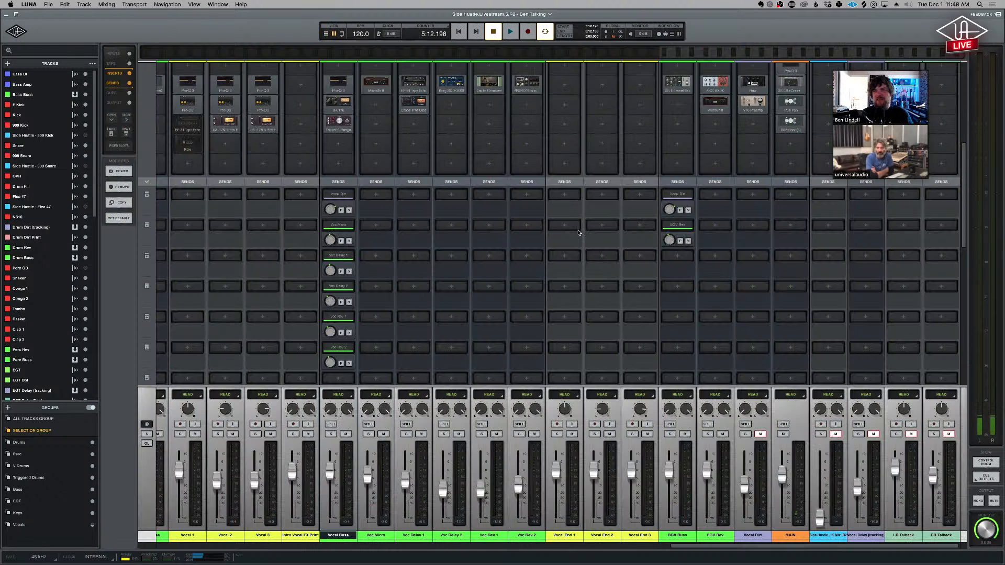
{"action": "scroll", "coordinate": [580, 237], "scroll_direction": "up", "scroll_amount": 3}
{"action": "scroll", "coordinate": [580, 236], "scroll_direction": "up", "scroll_amount": 5}
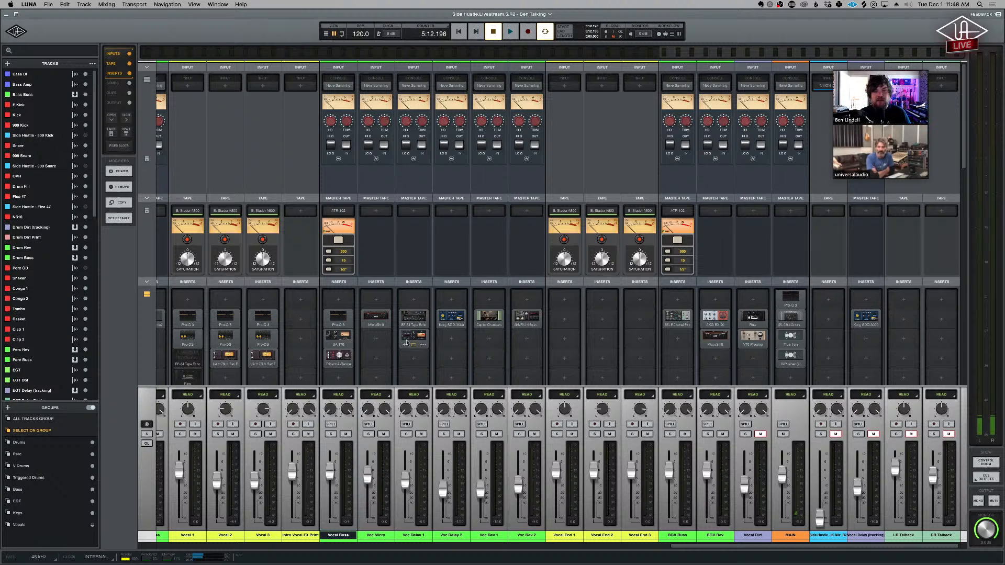
{"action": "scroll", "coordinate": [406, 343], "scroll_direction": "left", "scroll_amount": 3}
{"action": "scroll", "coordinate": [406, 343], "scroll_direction": "left", "scroll_amount": 2}
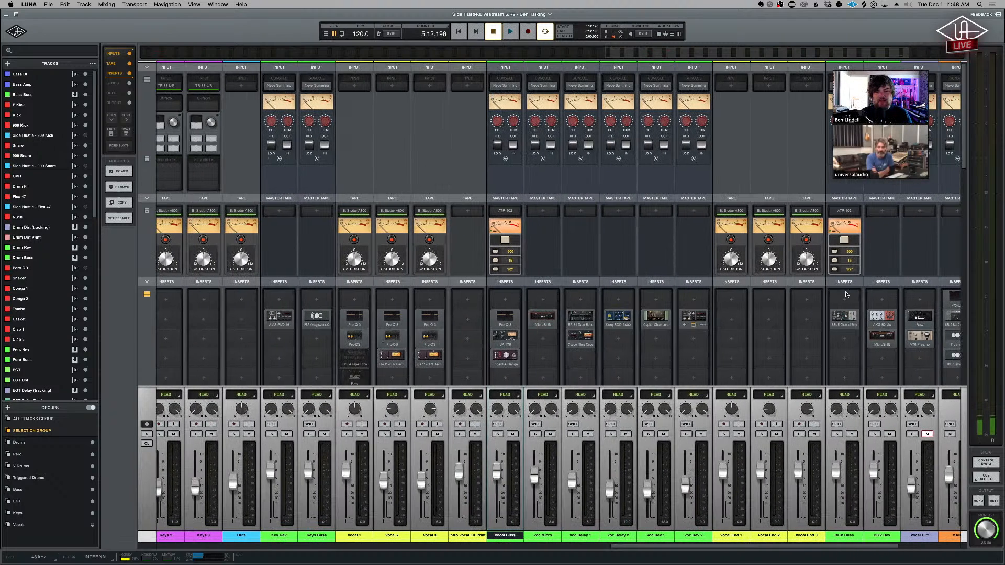
{"action": "scroll", "coordinate": [522, 347], "scroll_direction": "left", "scroll_amount": 2}
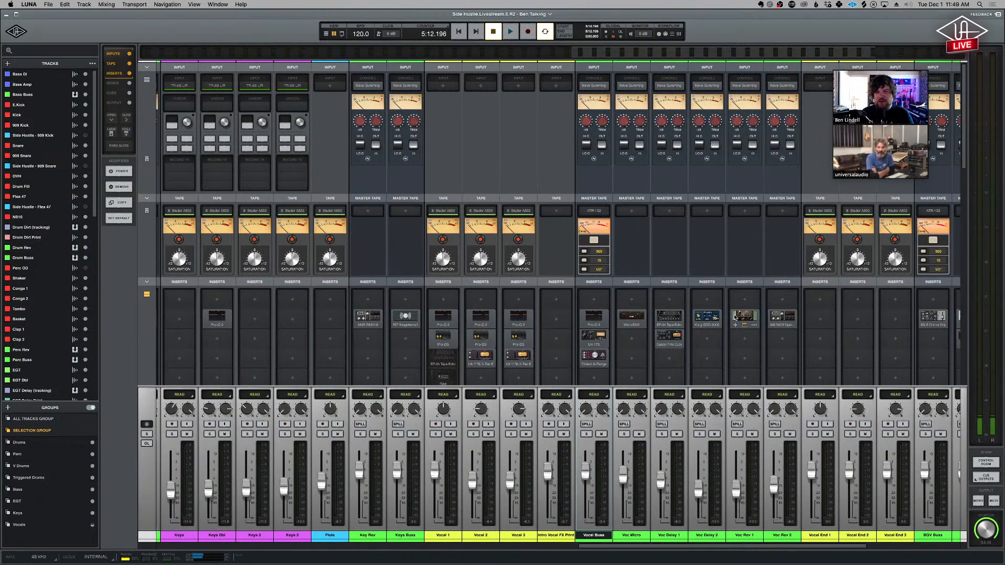
{"action": "scroll", "coordinate": [540, 152], "scroll_direction": "left", "scroll_amount": 3}
{"action": "scroll", "coordinate": [539, 151], "scroll_direction": "left", "scroll_amount": 1}
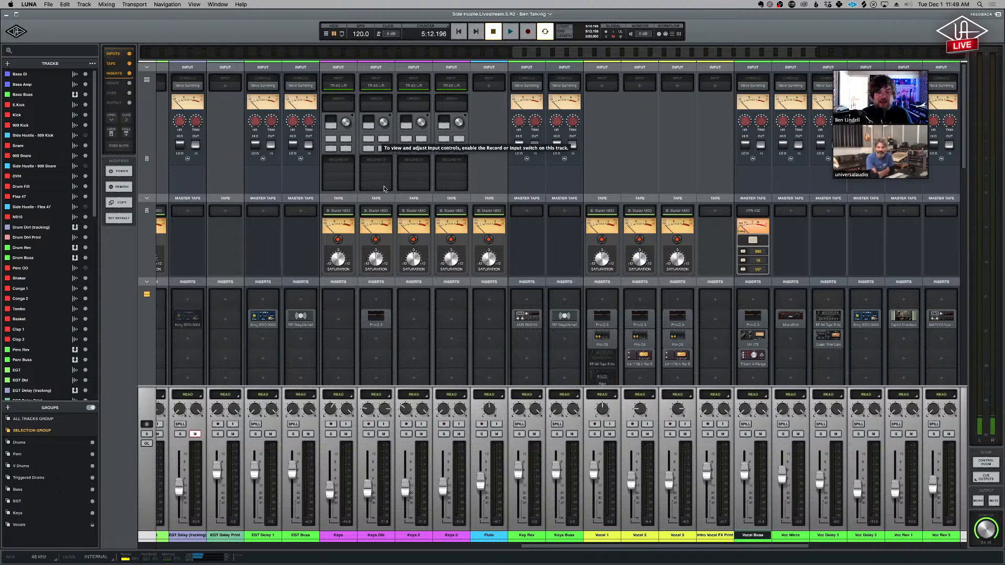
{"action": "scroll", "coordinate": [332, 298], "scroll_direction": "left", "scroll_amount": 6}
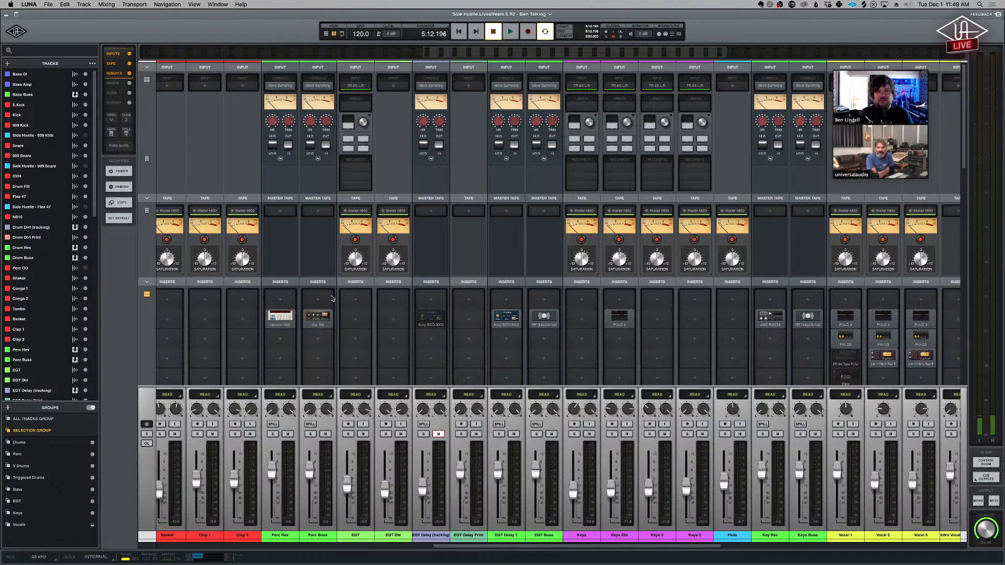
{"action": "scroll", "coordinate": [331, 298], "scroll_direction": "left", "scroll_amount": 7}
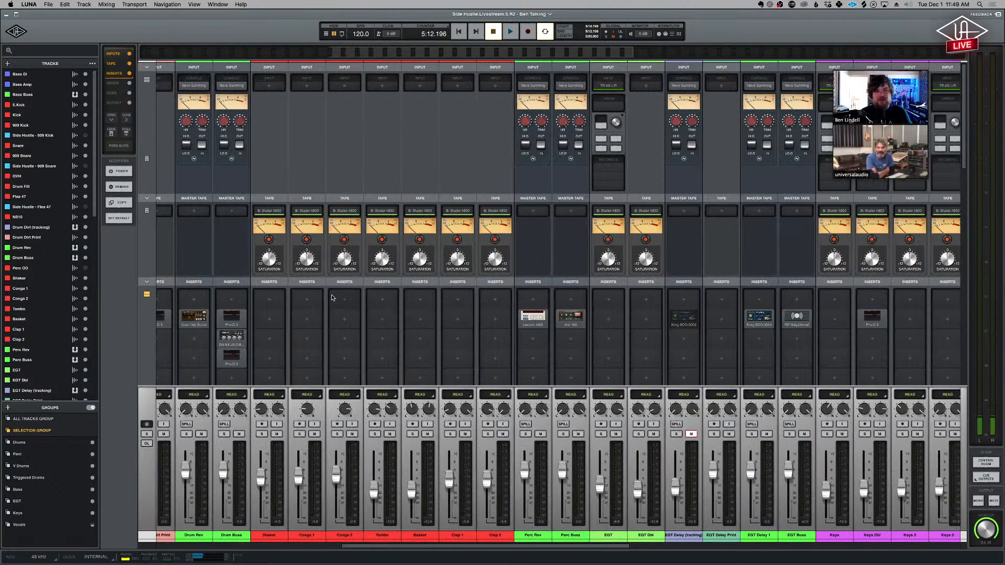
- Save the pending changes and save the session as a new version named "Bens messy mix"
{"action": "left_click", "coordinate": [50, 5]}
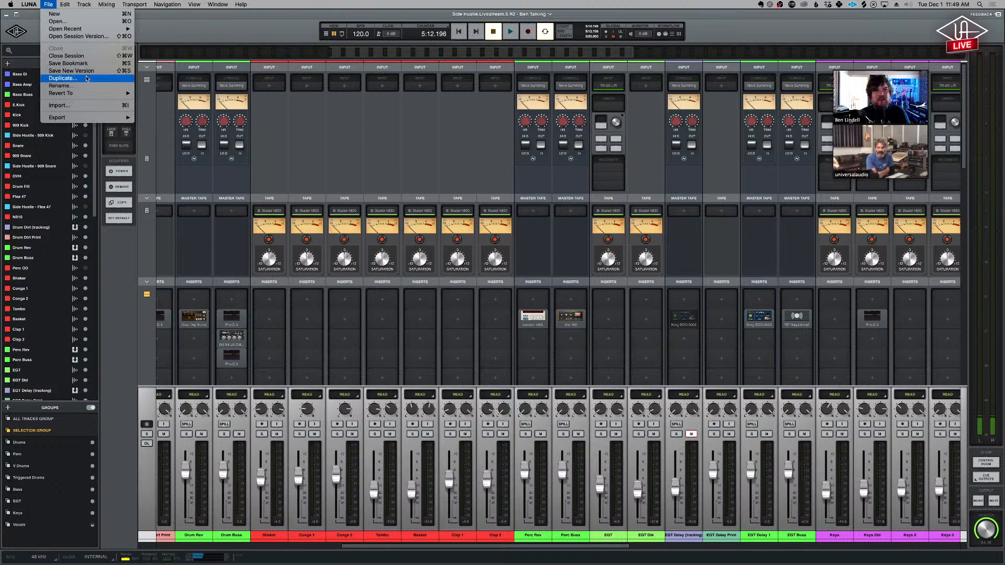
{"action": "left_click", "coordinate": [93, 70]}
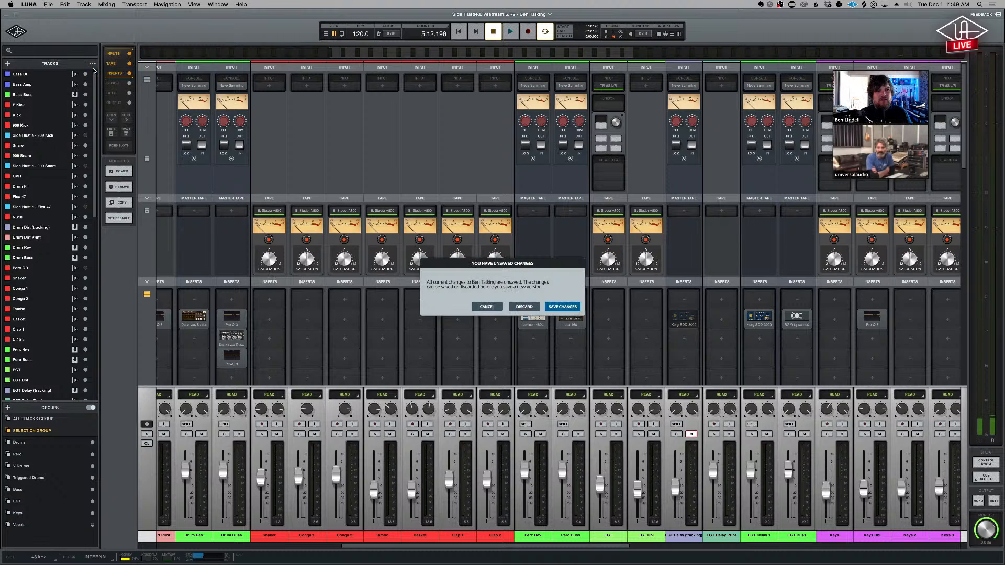
{"action": "key", "text": "Return"}
{"action": "type", "text": "Bens messy mi"}
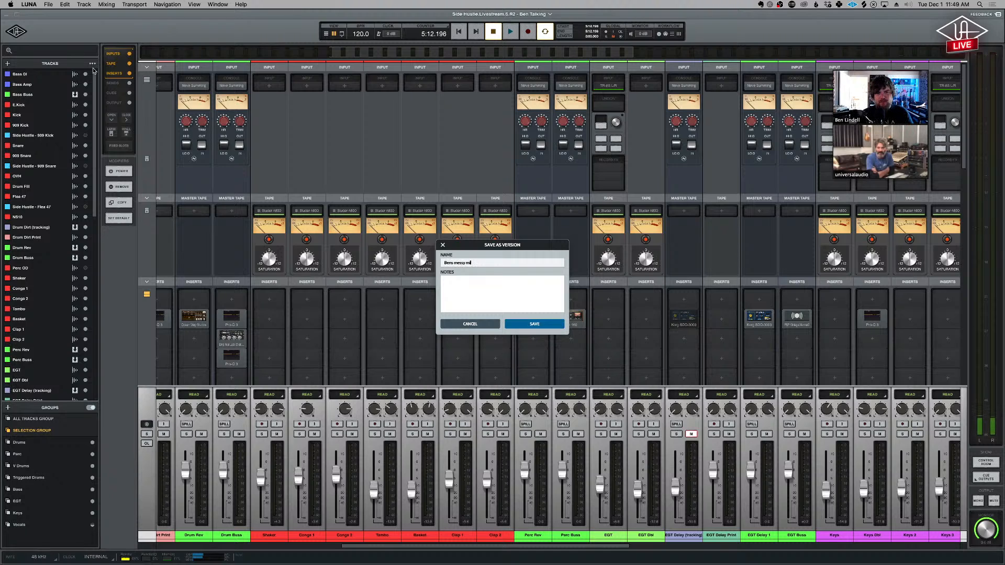
{"action": "type", "text": "x"}
{"action": "key", "text": "Return"}
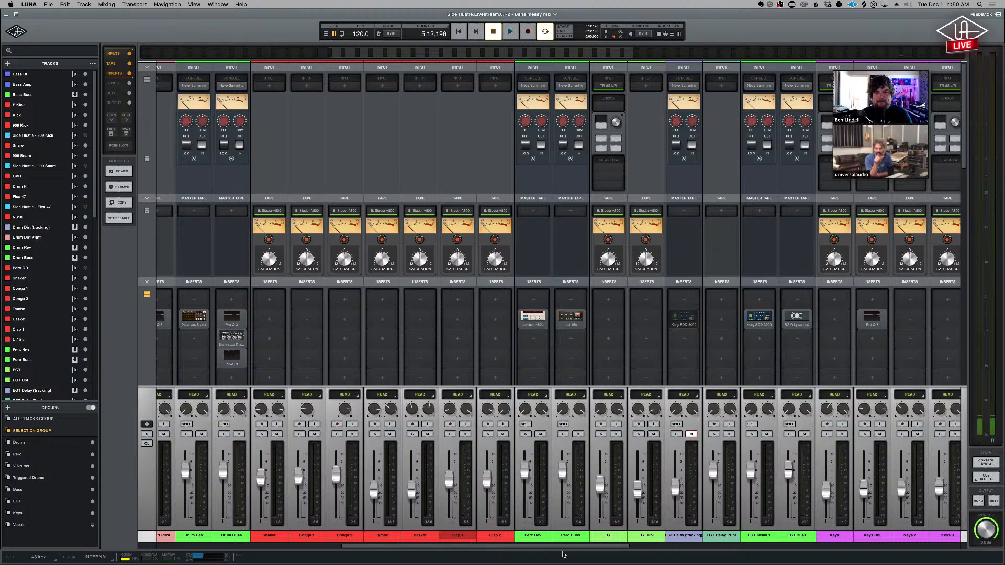
- Select the Intro Vocal FX Print channel in the mixer and switch to the timeline
{"action": "left_click_drag", "start_coordinate": [582, 550], "coordinate": [760, 550]}
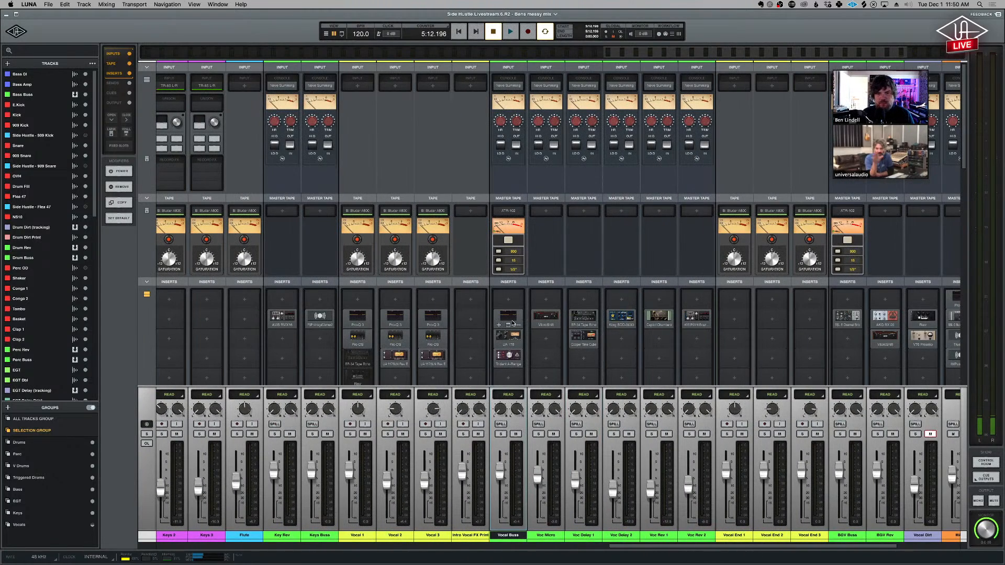
{"action": "left_click", "coordinate": [470, 535]}
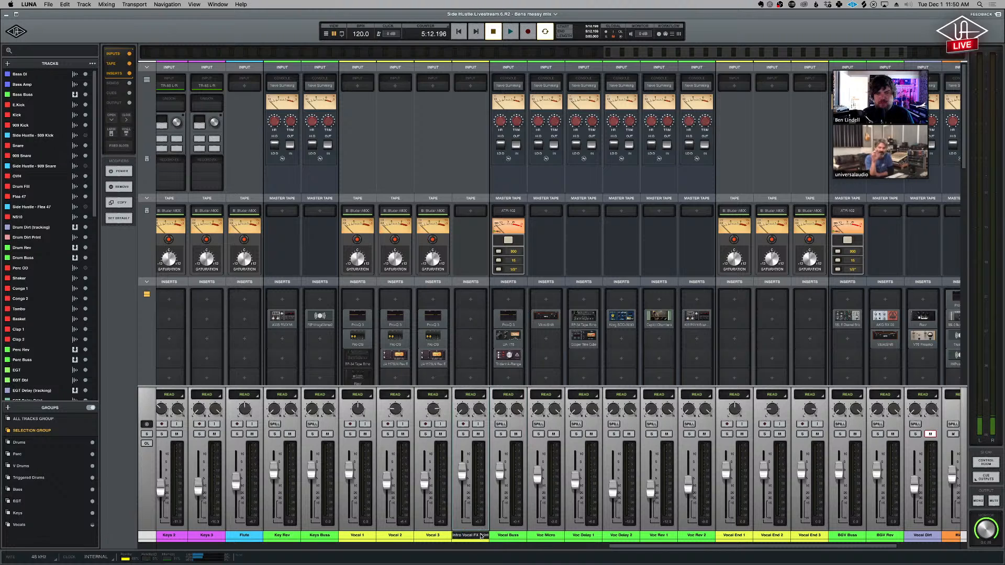
{"action": "key", "text": "super+equal"}
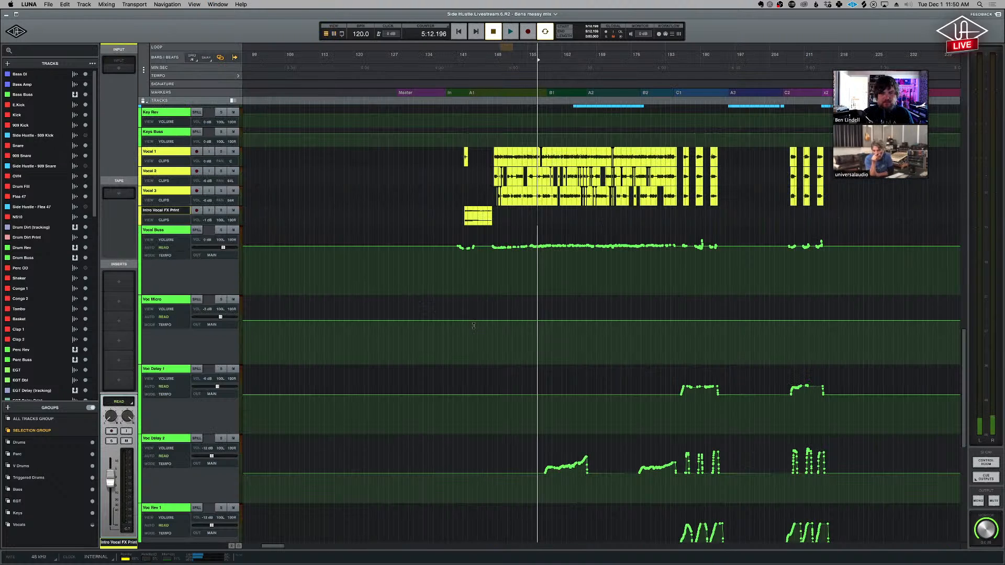
- Zoom in on the intro vocal around A1 and select the Intro Vocal FX Print clip
{"action": "left_click", "coordinate": [464, 158]}
{"action": "key", "text": "t"}
{"action": "key", "text": "t"}
{"action": "key", "text": "t"}
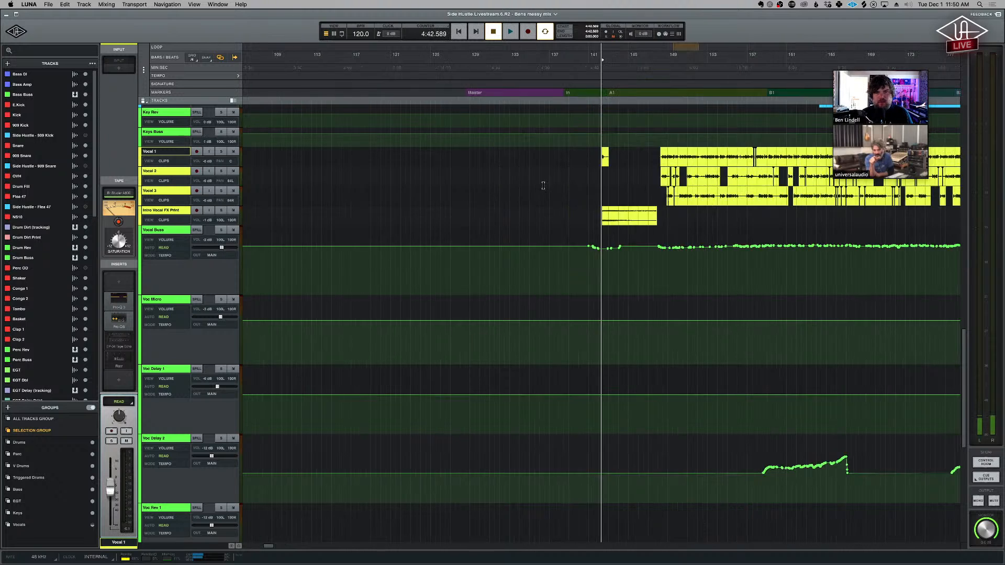
{"action": "left_click", "coordinate": [648, 222]}
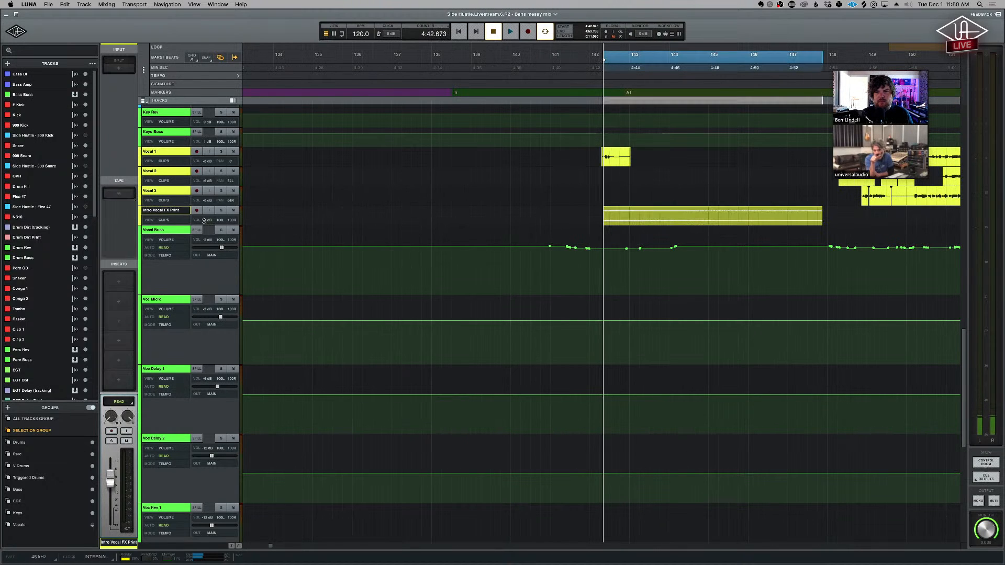
- Show the EP-34 Tape Echo insert on Vocal 1, and close all the open plug-in windows
{"action": "left_click", "coordinate": [178, 163]}
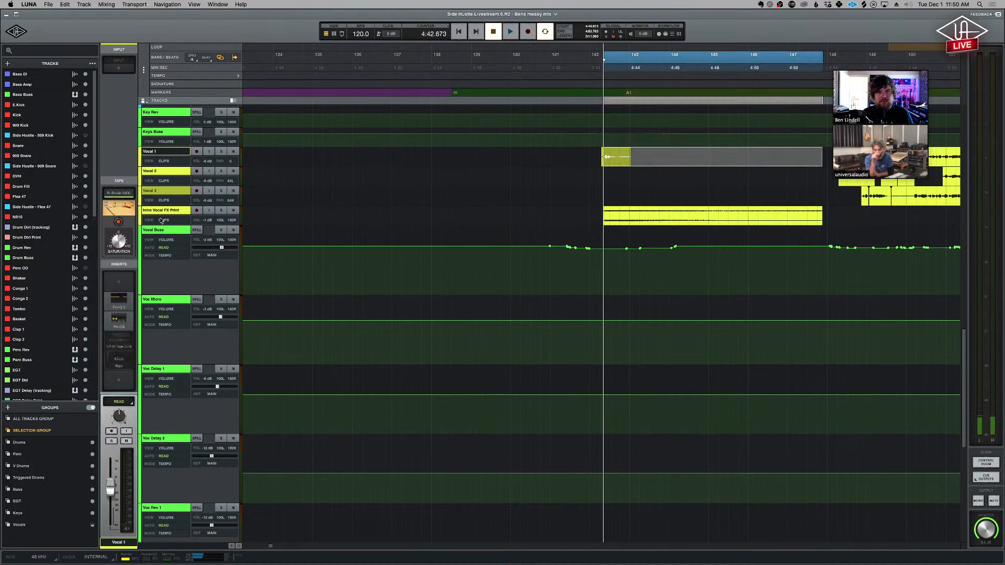
{"action": "left_click", "coordinate": [121, 344]}
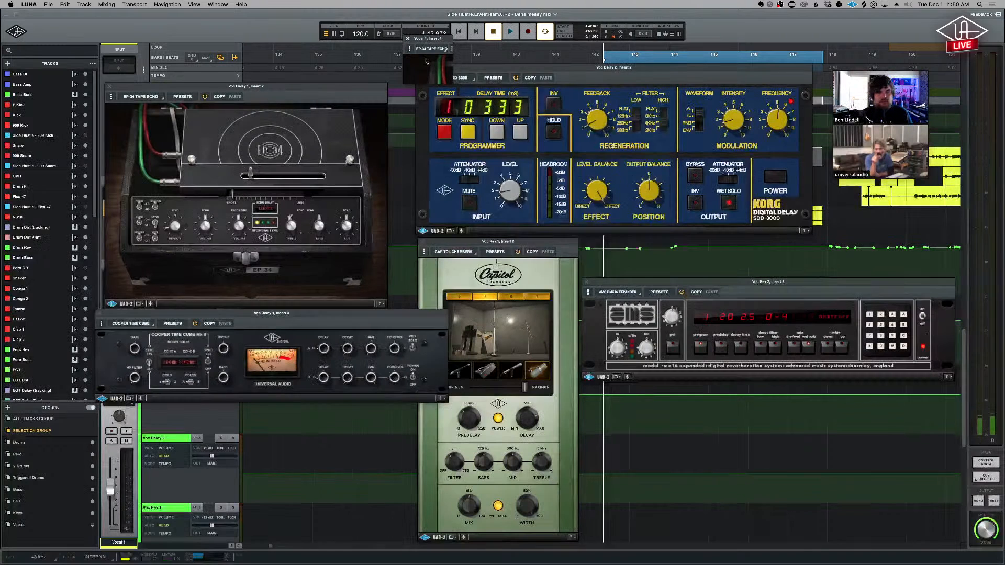
{"action": "key", "text": "super+w"}
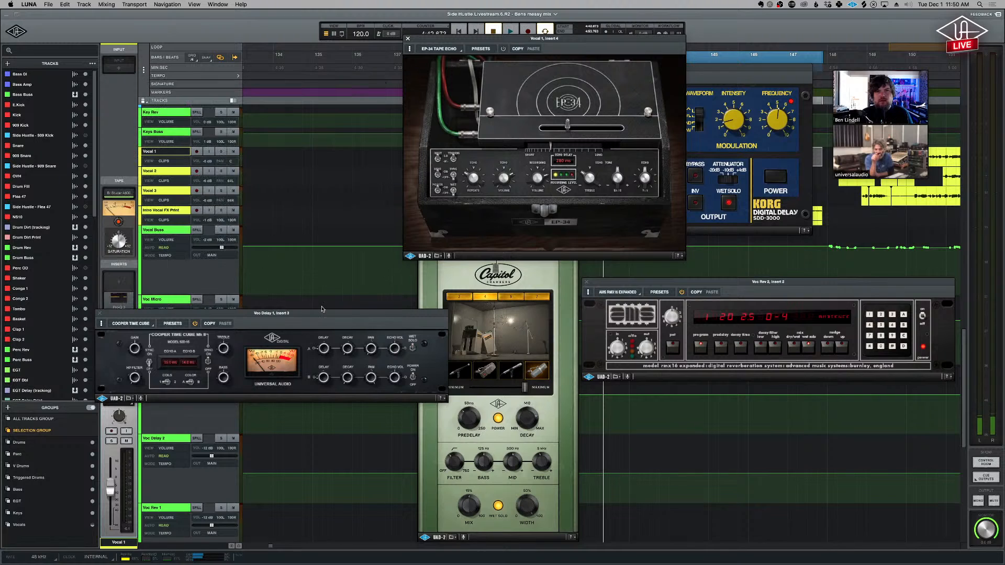
{"action": "key", "text": "super+w"}
{"action": "key", "text": "super+w"}
{"action": "key", "text": "super+w"}
{"action": "key", "text": "super+w"}
{"action": "key", "text": "super+w"}
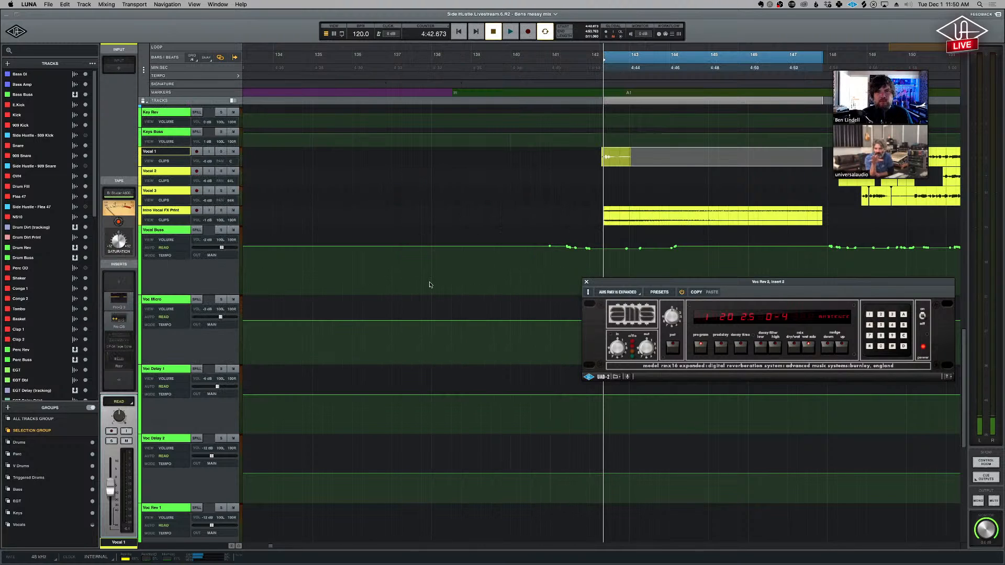
{"action": "mouse_move", "coordinate": [128, 339]}
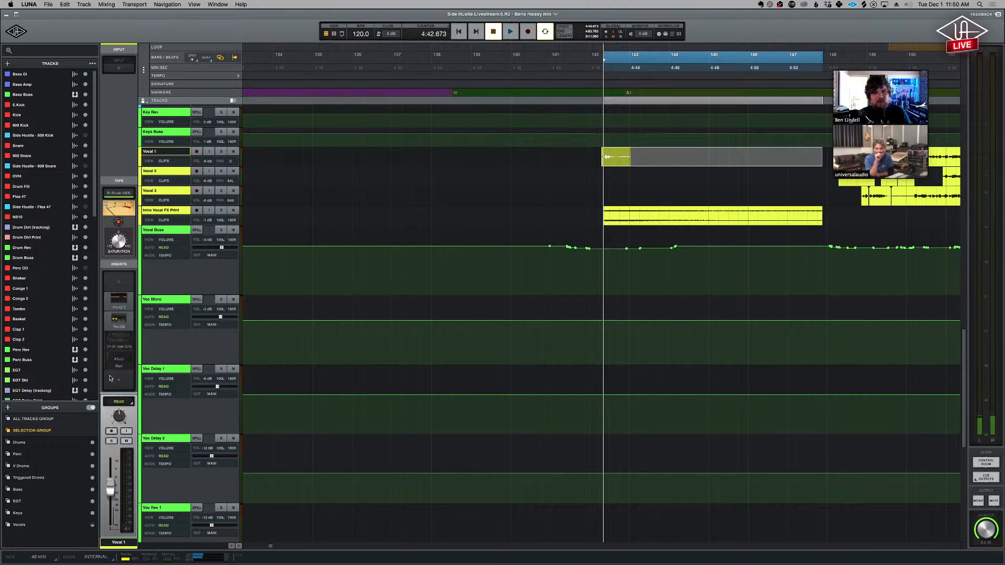
- Mark the intro phrase on Vocal 1 and its effects print, and select the whole Intro Vocal FX Print clip
{"action": "left_click", "coordinate": [592, 212]}
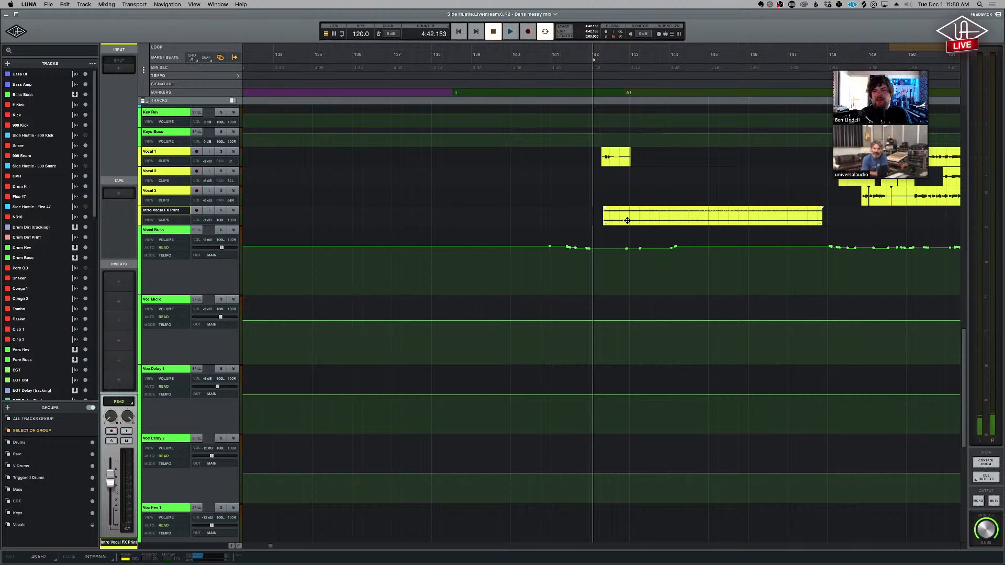
{"action": "left_click_drag", "start_coordinate": [589, 157], "coordinate": [650, 162]}
{"action": "left_click_drag", "start_coordinate": [590, 214], "coordinate": [752, 208]}
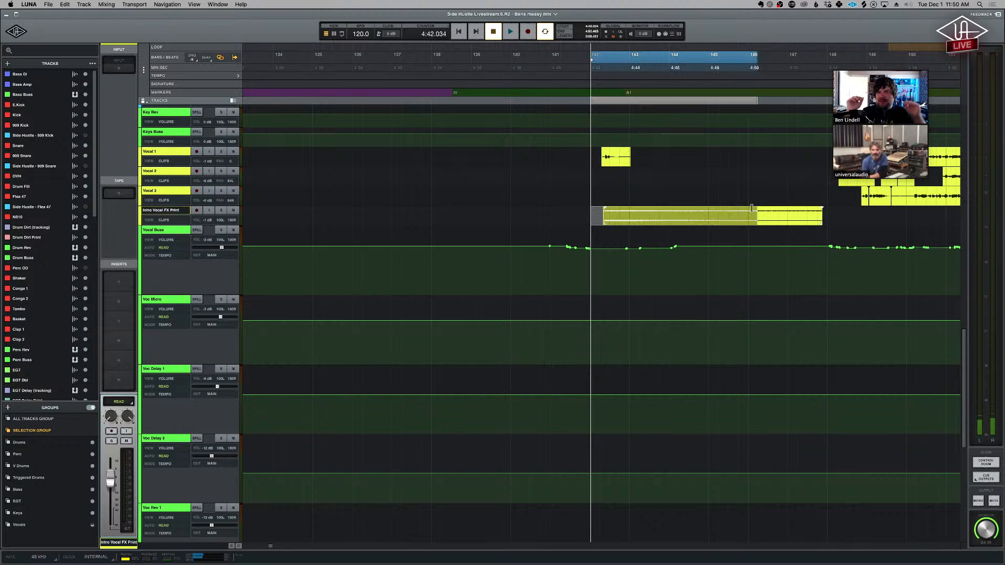
{"action": "left_click", "coordinate": [725, 216]}
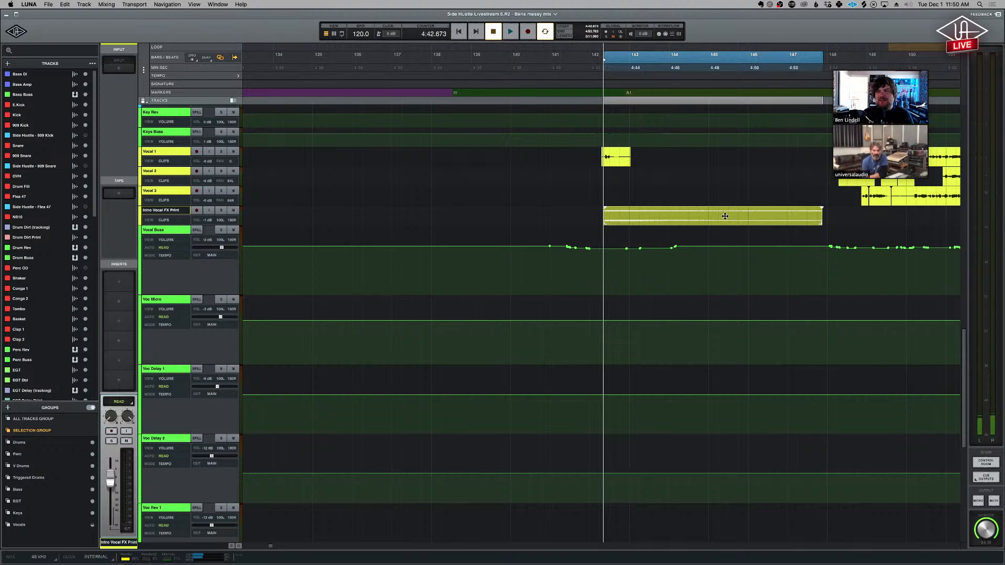
- Shrink the track heights to fit all tracks of the song, and show the arrangement from the intro to the outro
{"action": "scroll", "coordinate": [725, 217], "scroll_direction": "down", "scroll_amount": 10}
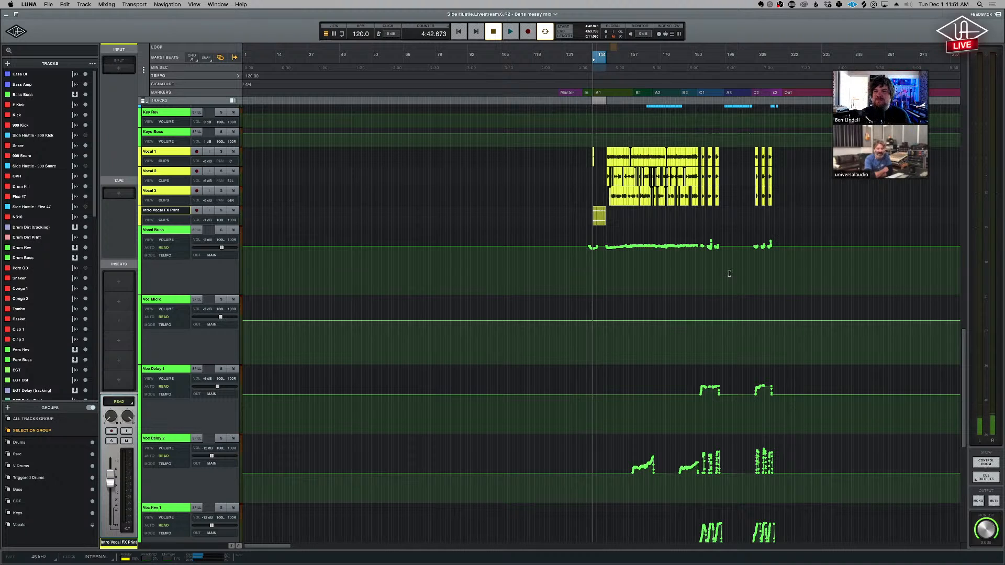
{"action": "key", "text": "t"}
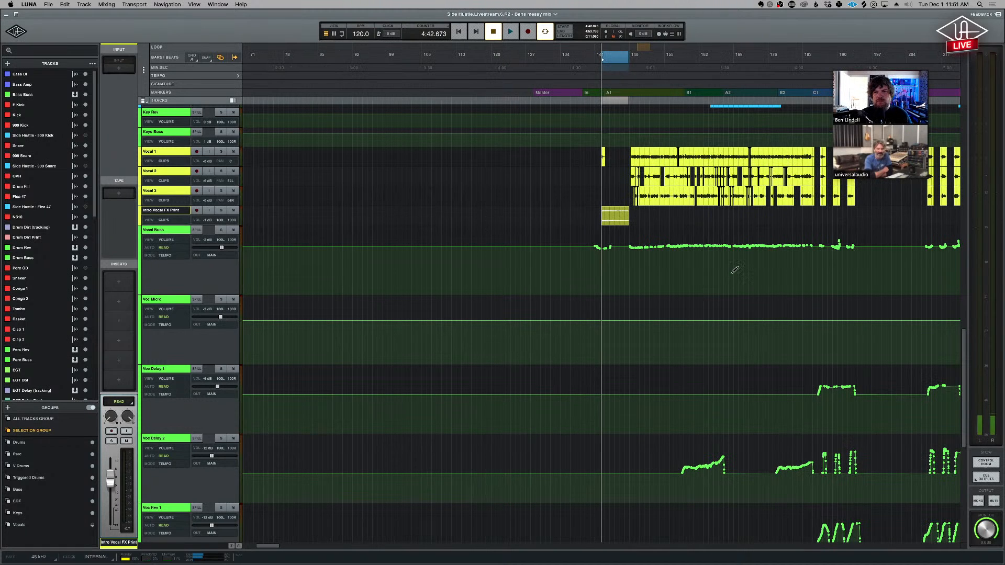
{"action": "key", "text": "shift+r"}
{"action": "key", "text": "shift+r"}
{"action": "key", "text": "shift+r"}
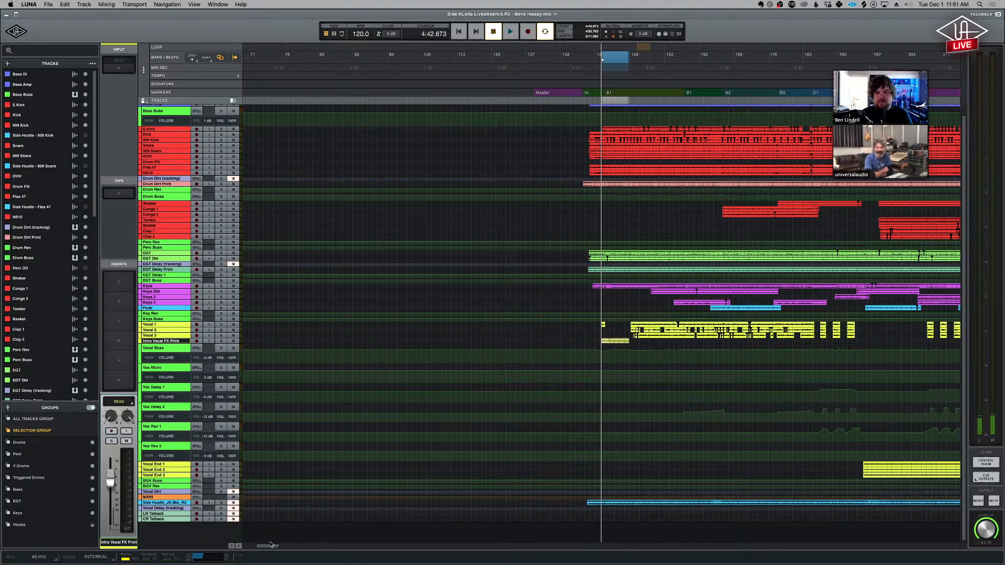
{"action": "mouse_move", "coordinate": [272, 549]}
{"action": "left_mouse_down"}
{"action": "mouse_move", "coordinate": [280, 549]}
{"action": "mouse_move", "coordinate": [270, 549]}
{"action": "left_mouse_up"}
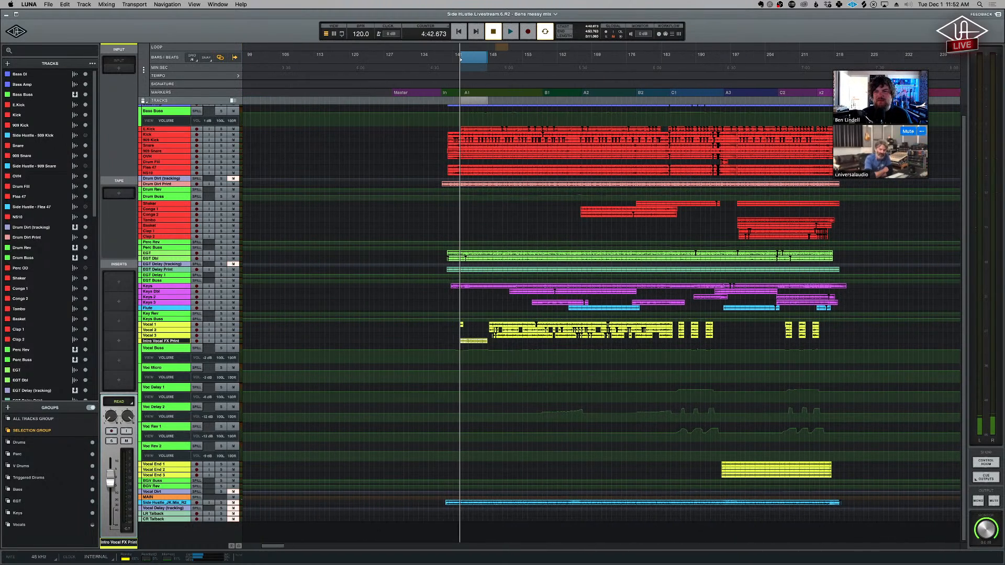
- Switch to the Zoom meeting window
{"action": "key", "text": "super+Tab"}
{"action": "key", "text": "super+Tab"}
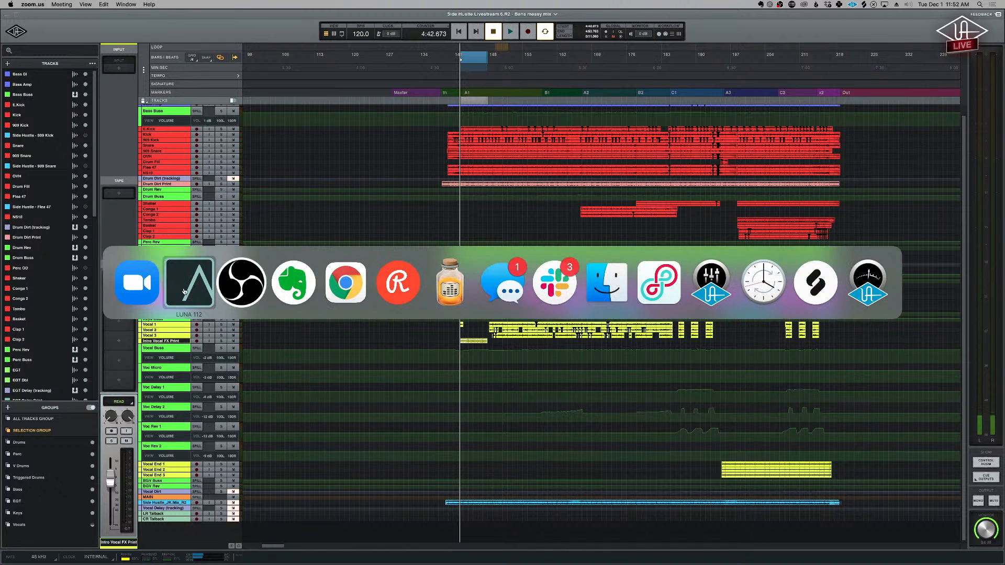
{"action": "left_click", "coordinate": [149, 293]}
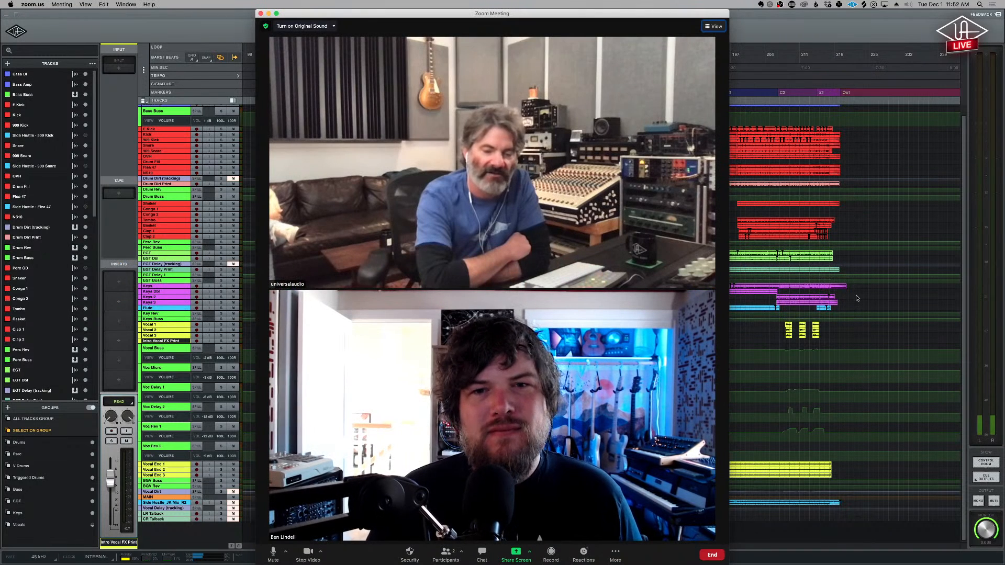